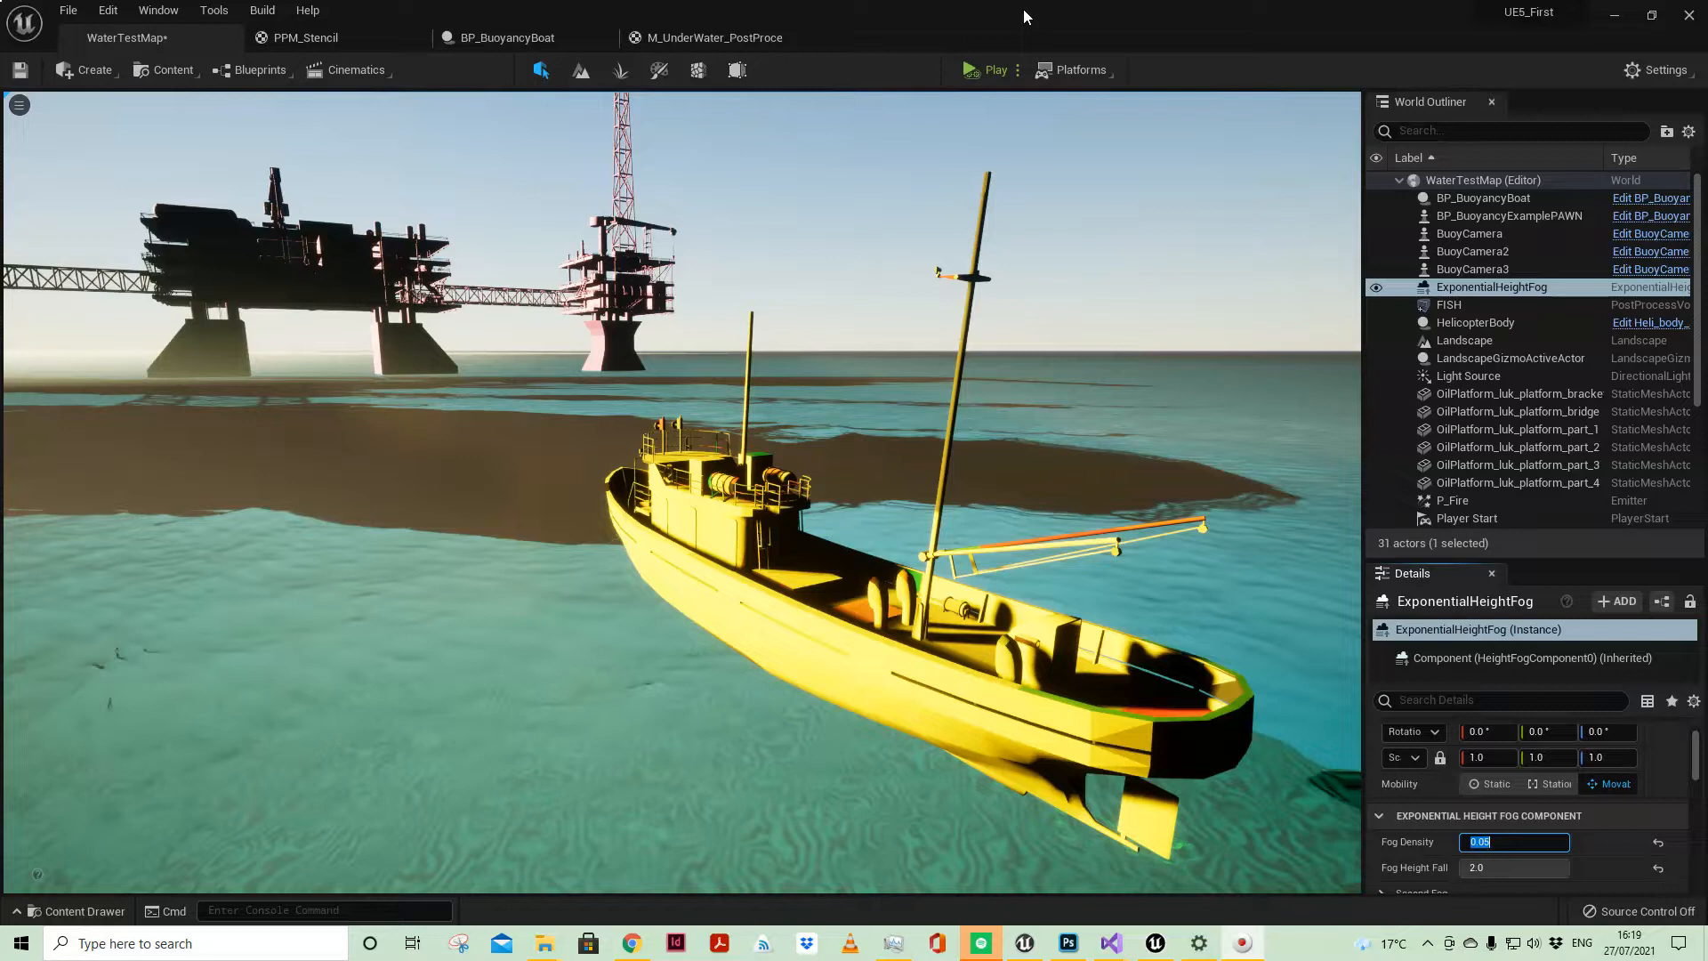
Step: Enable the level's PostProcessVolume in its Post Process Volume Settings
left_click(1418, 132)
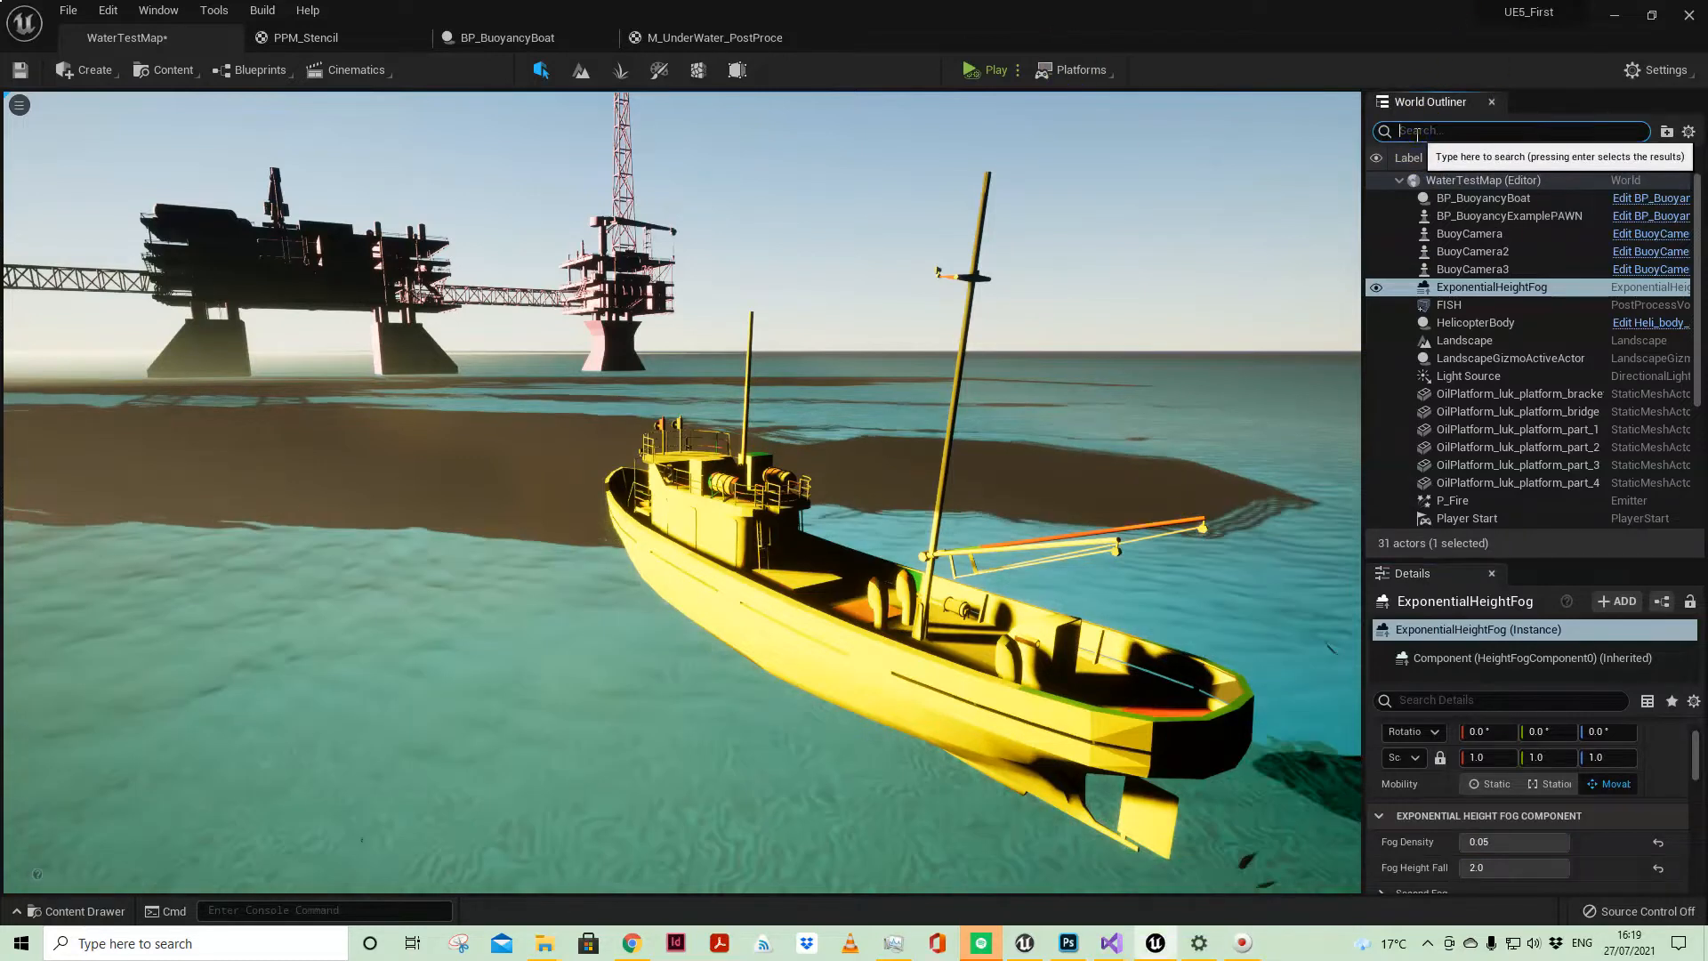
type("POST")
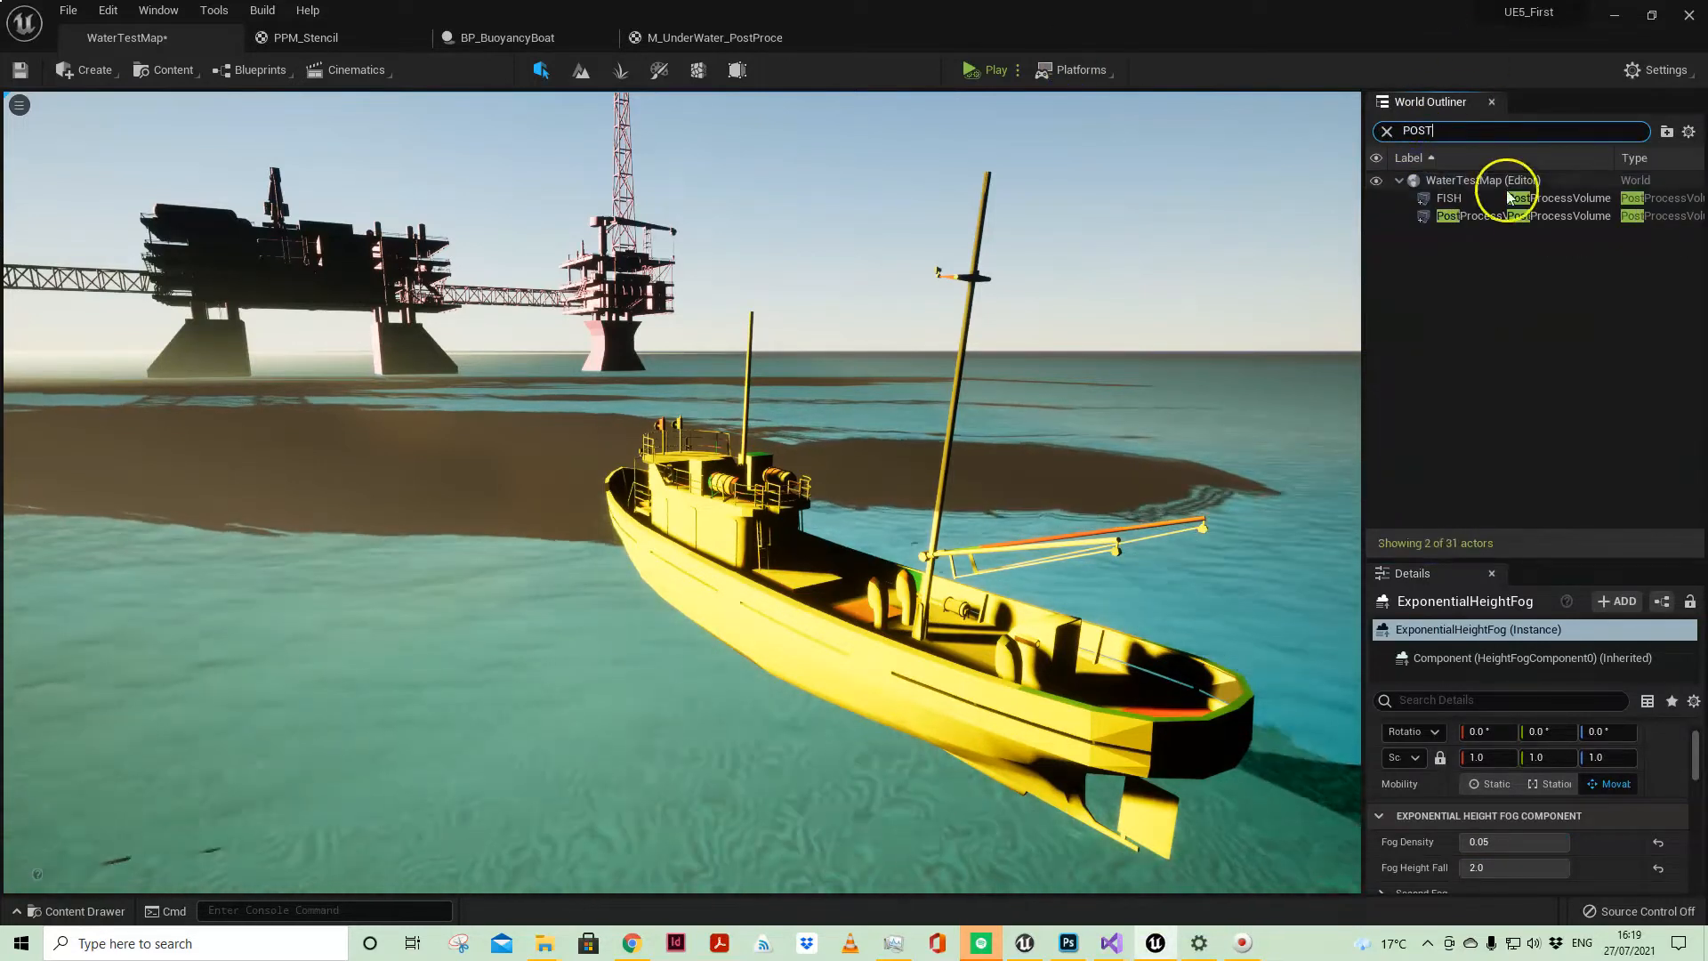
left_click(1492, 224)
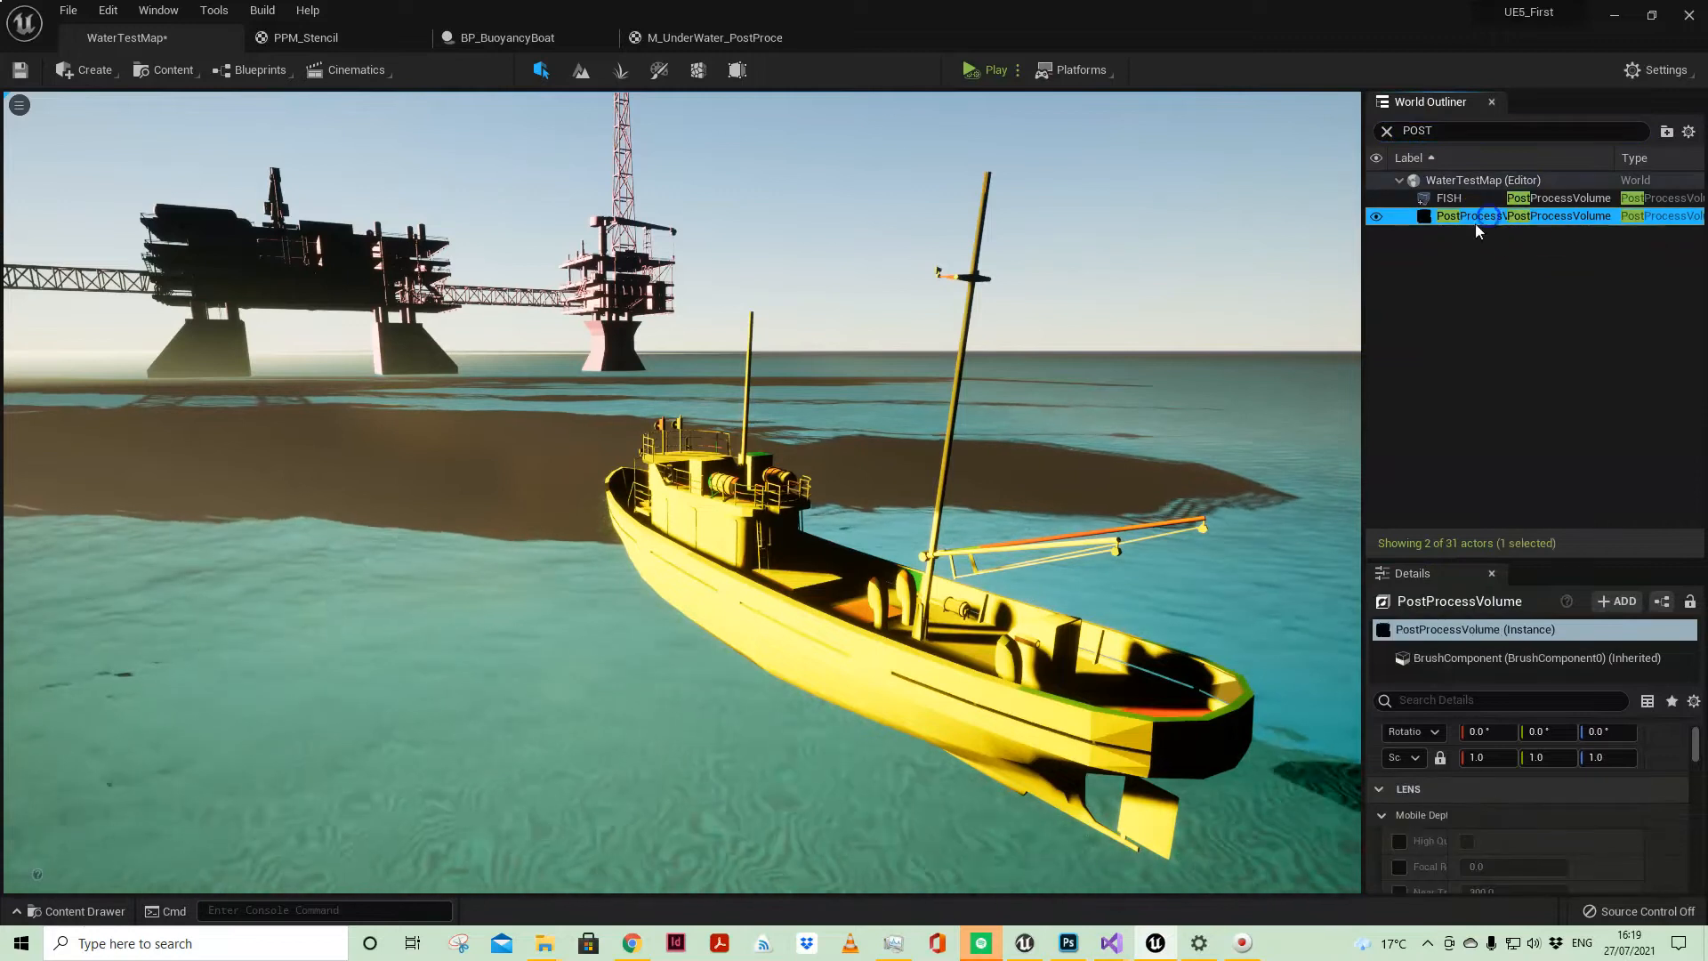
left_click(1420, 698)
type("ENAB")
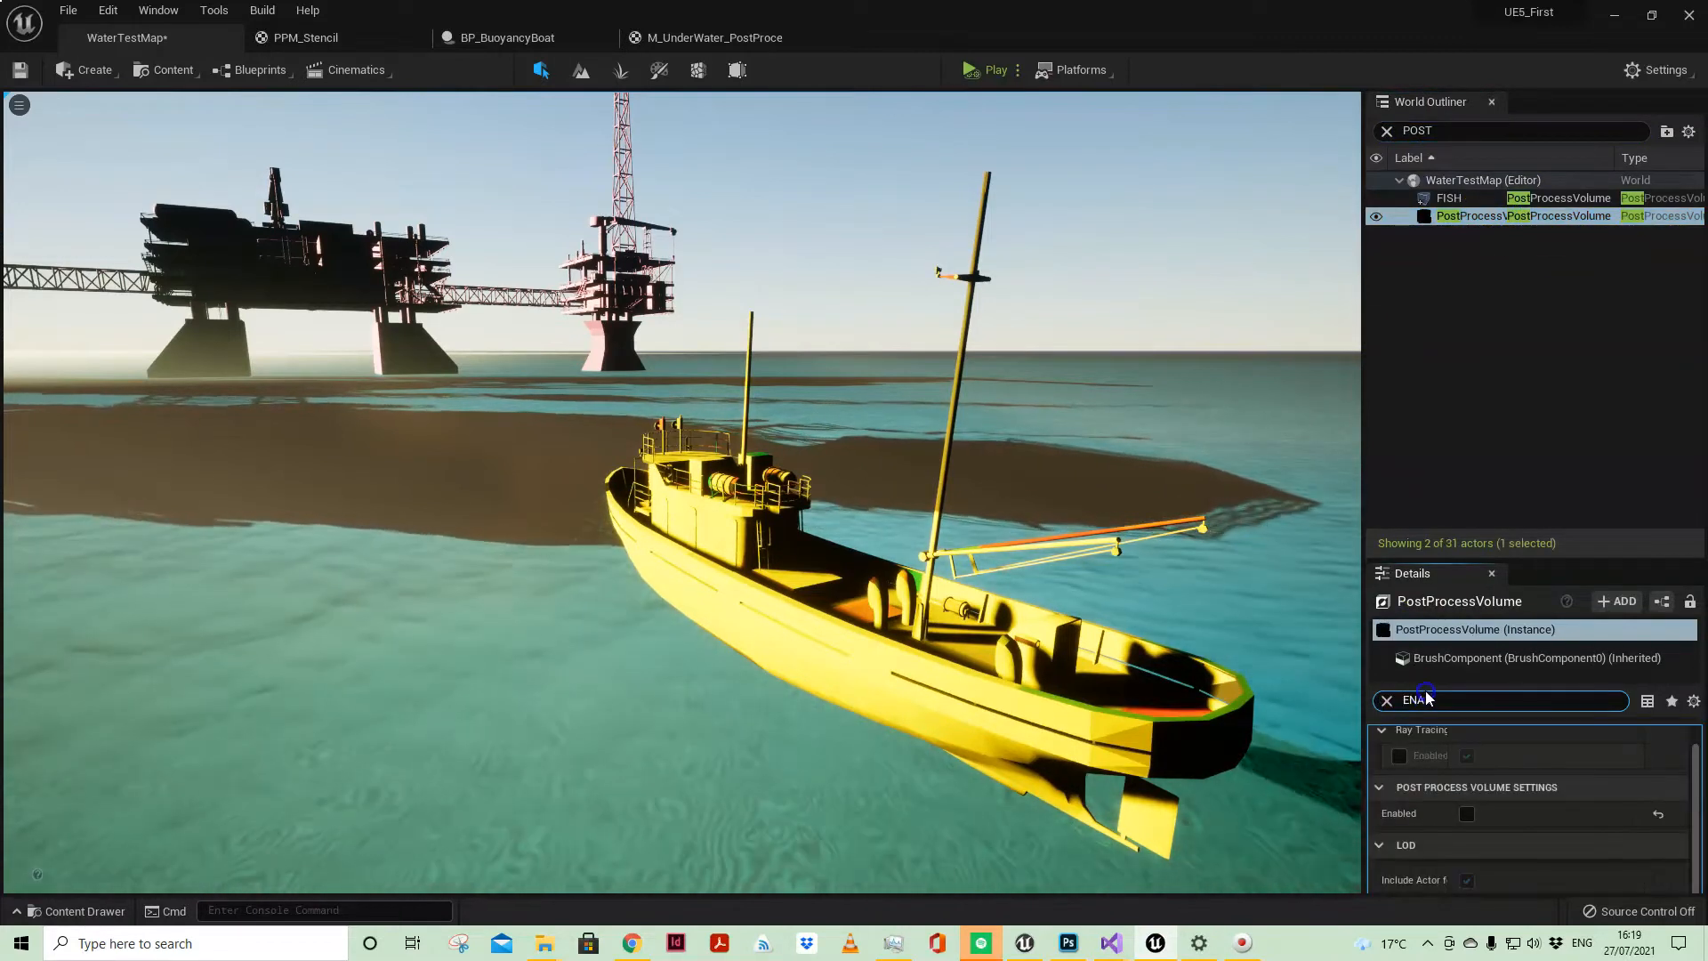
left_click(1467, 814)
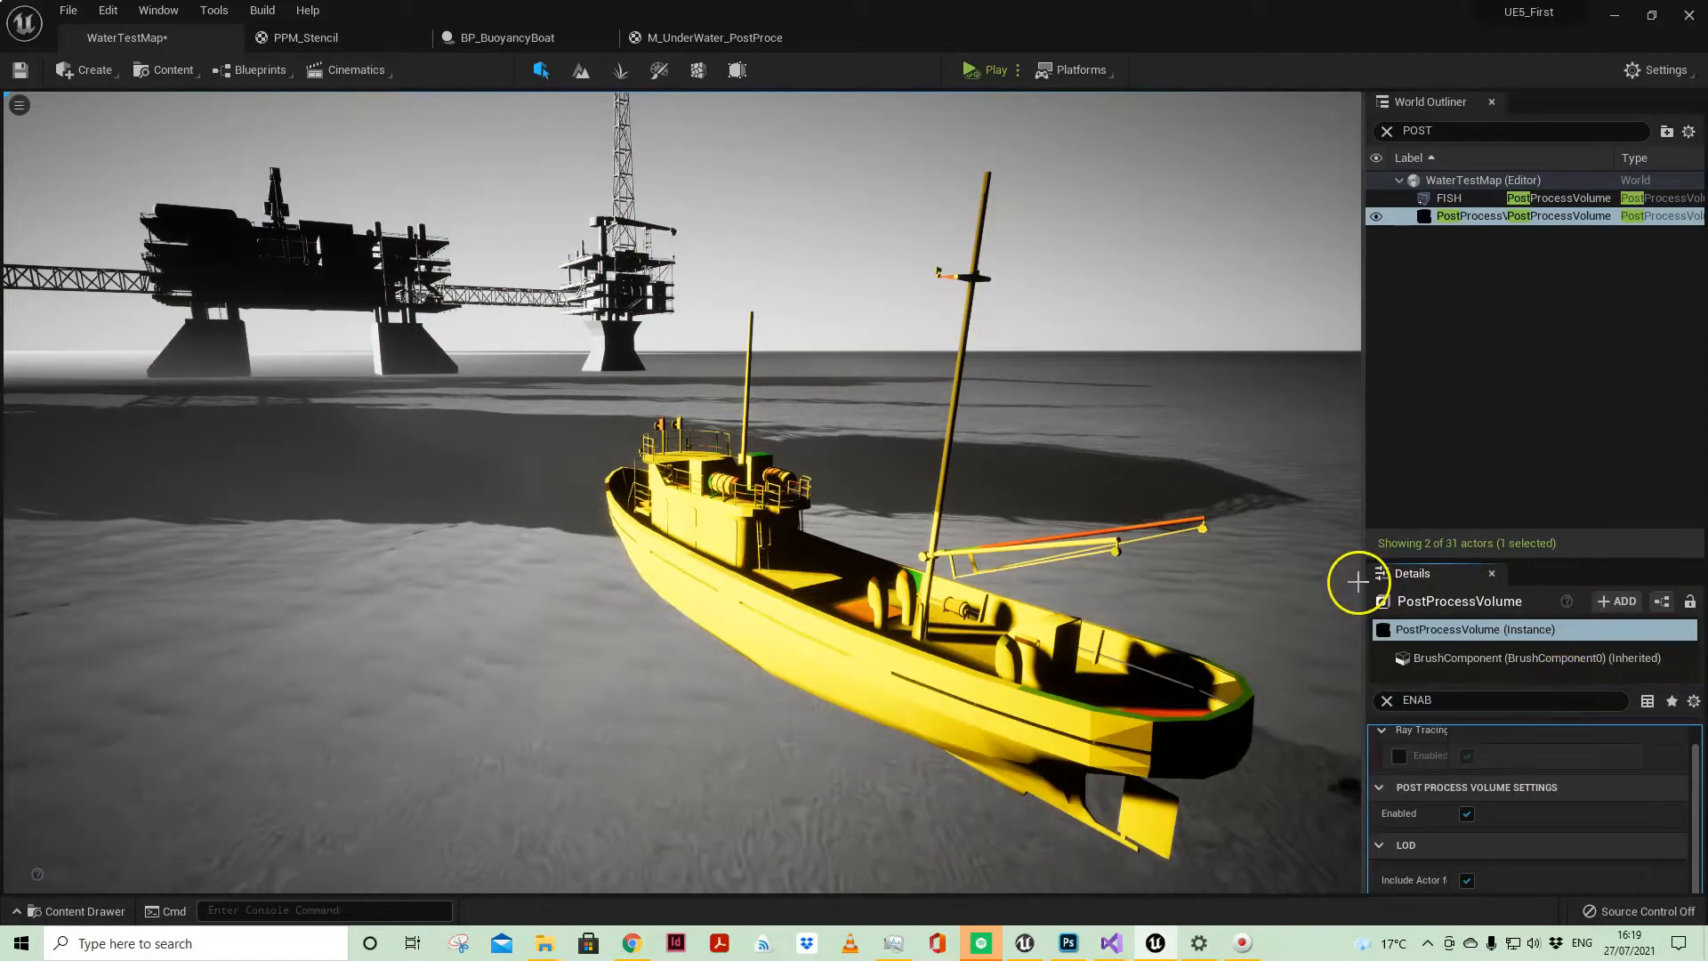
Step: Try setting the Light Source's Y rotation to about 360° and undo the rotation change
left_click(1387, 132)
left_click(1486, 181)
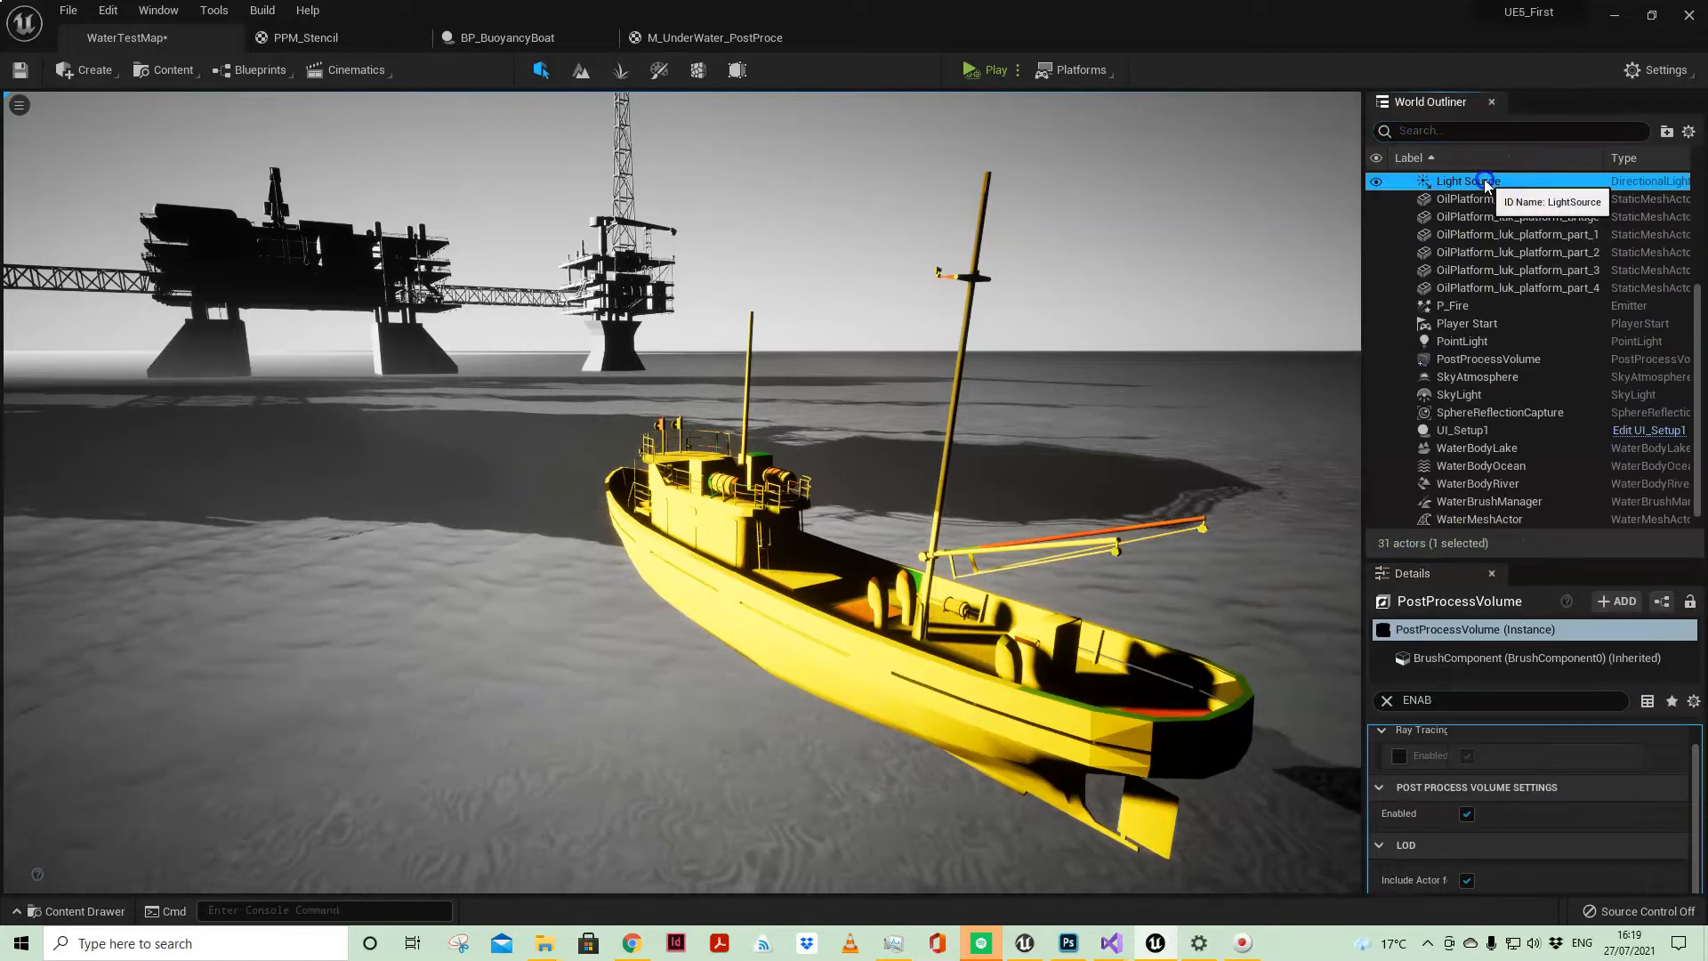
left_click(1616, 631)
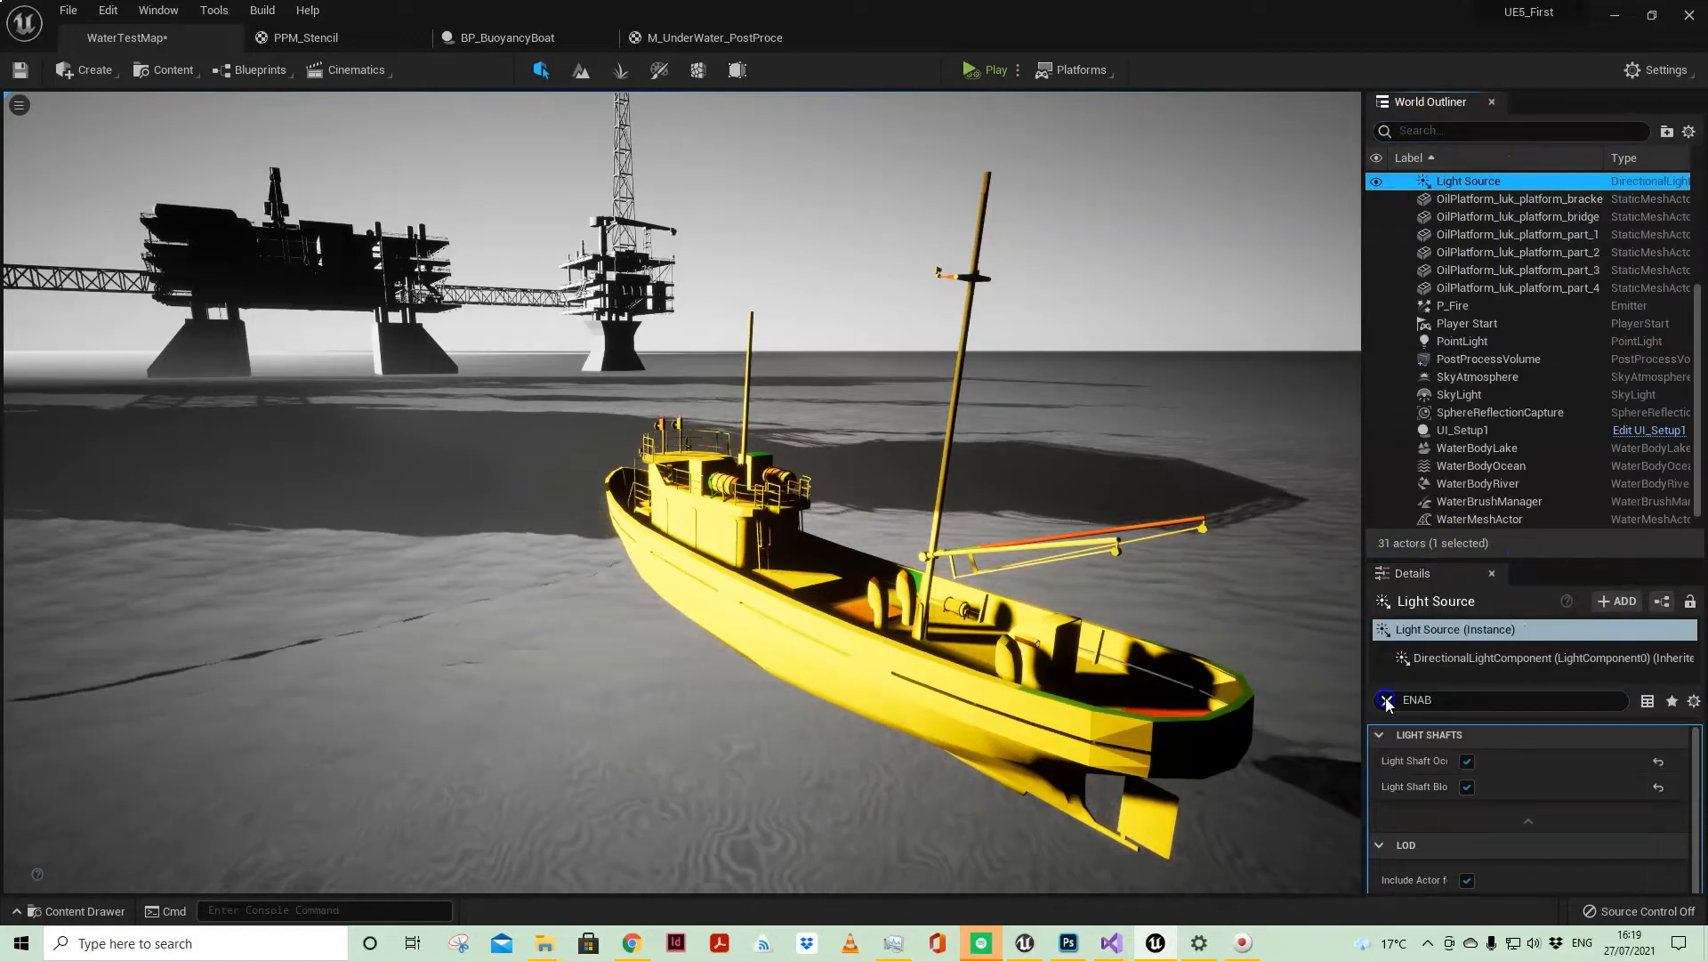
left_click(1387, 701)
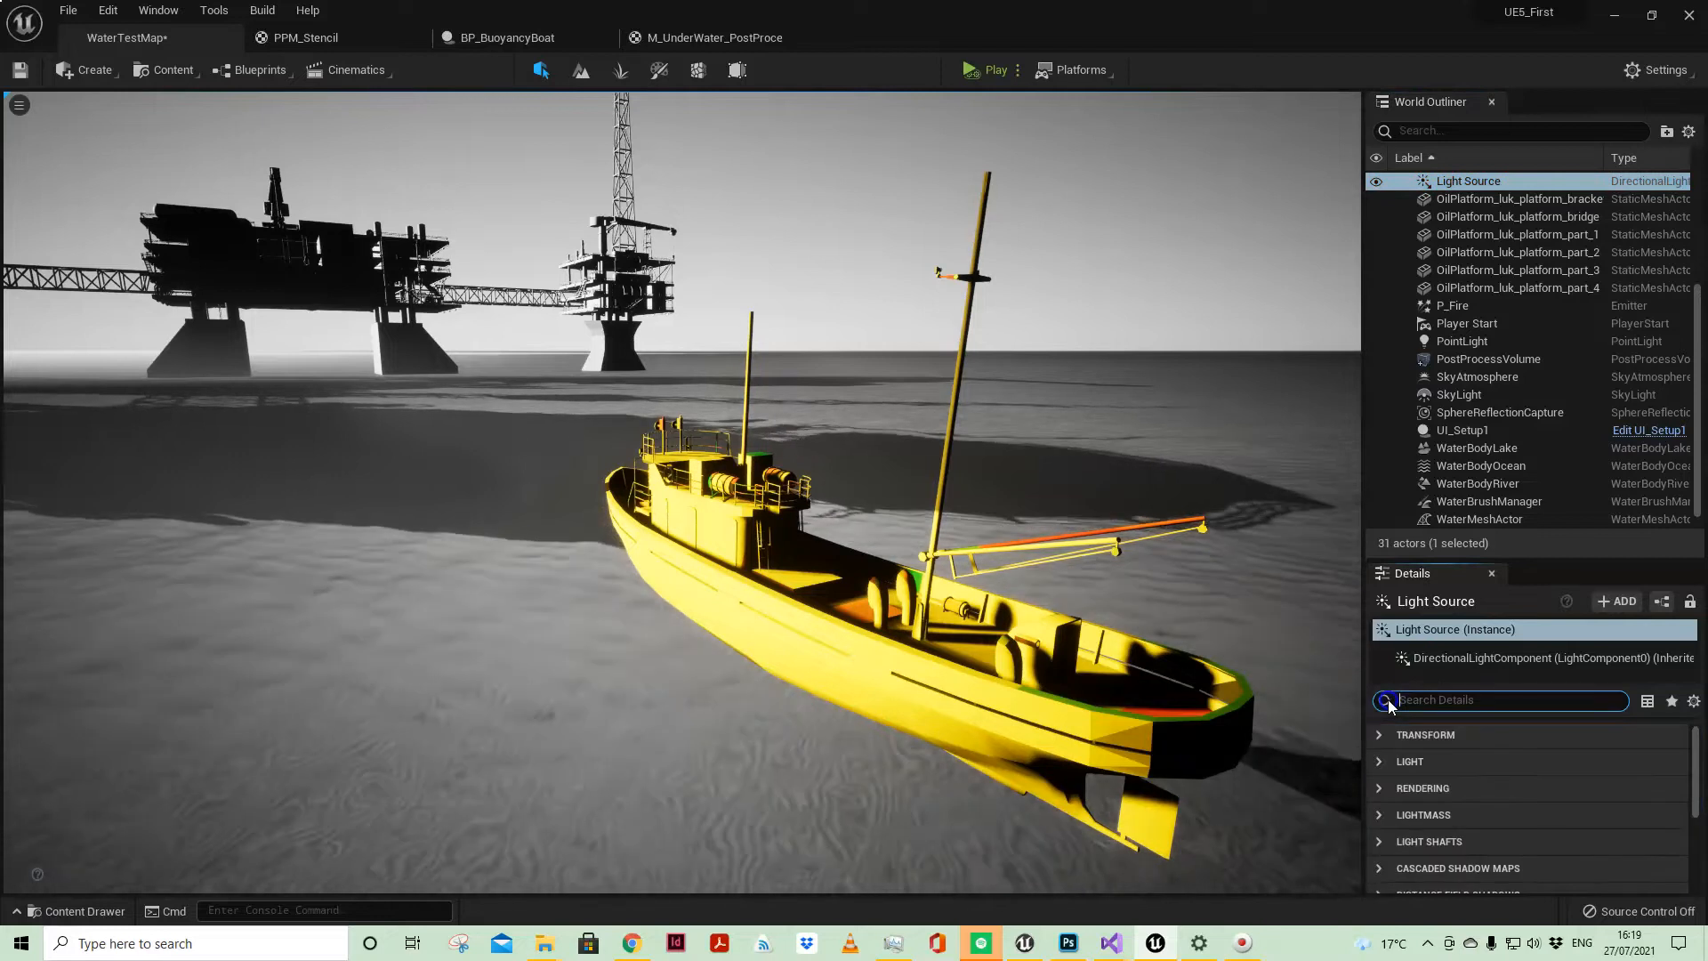
left_click(1414, 181)
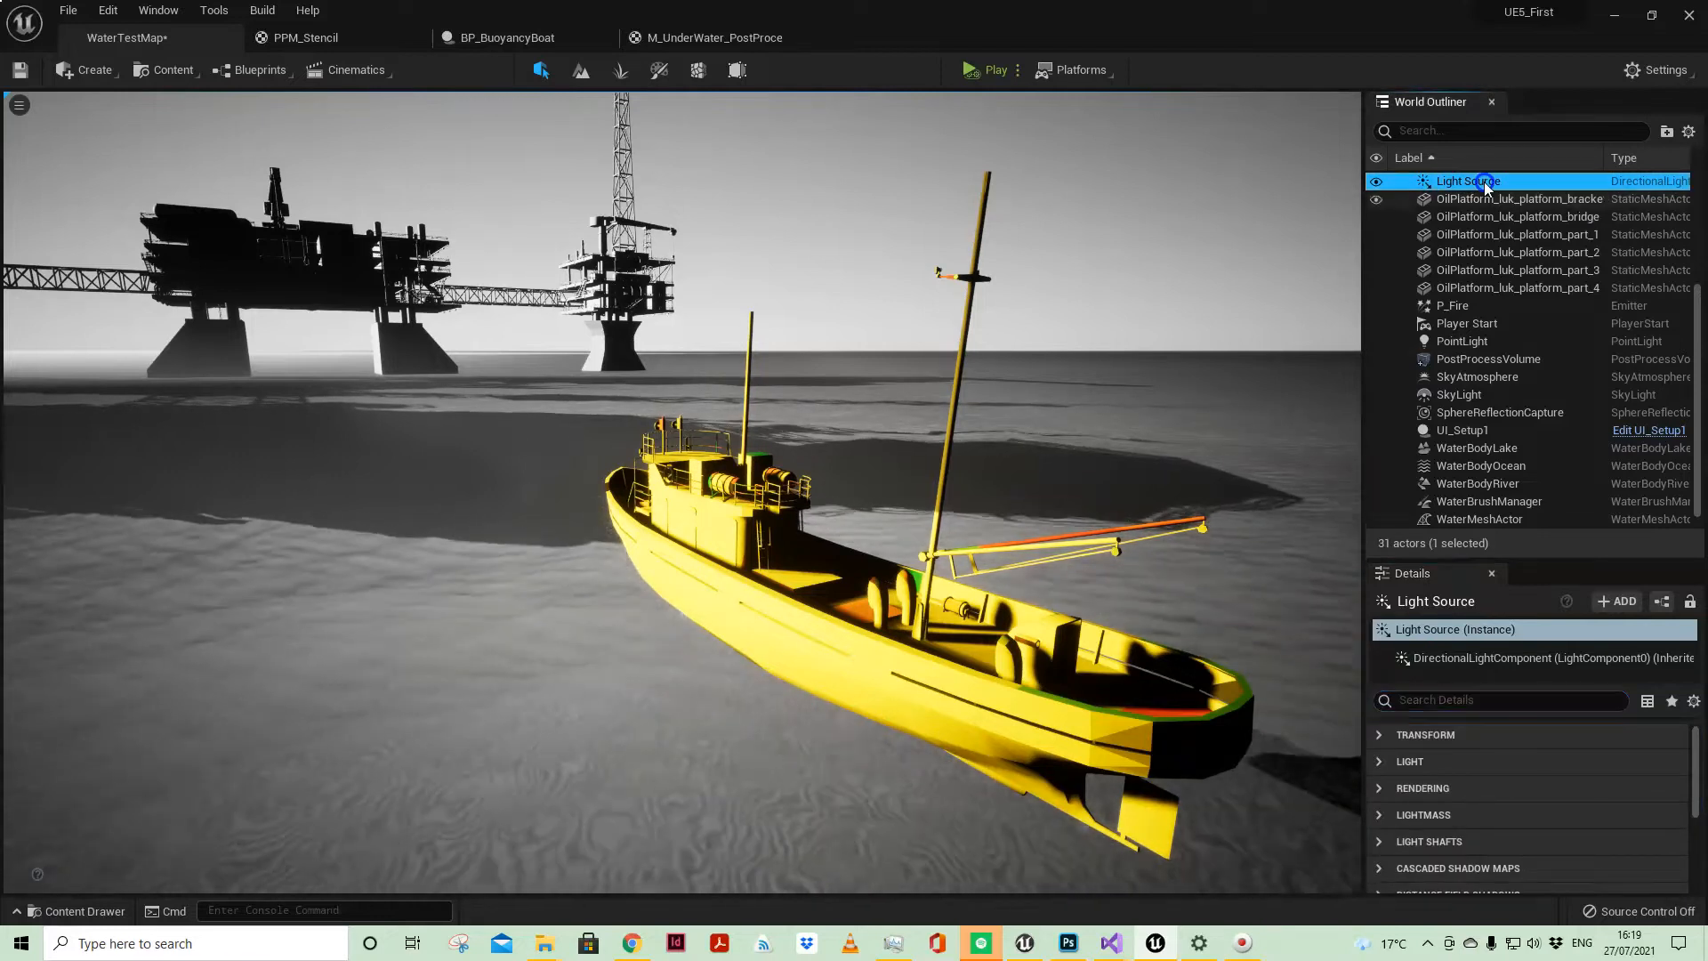
left_click(1379, 763)
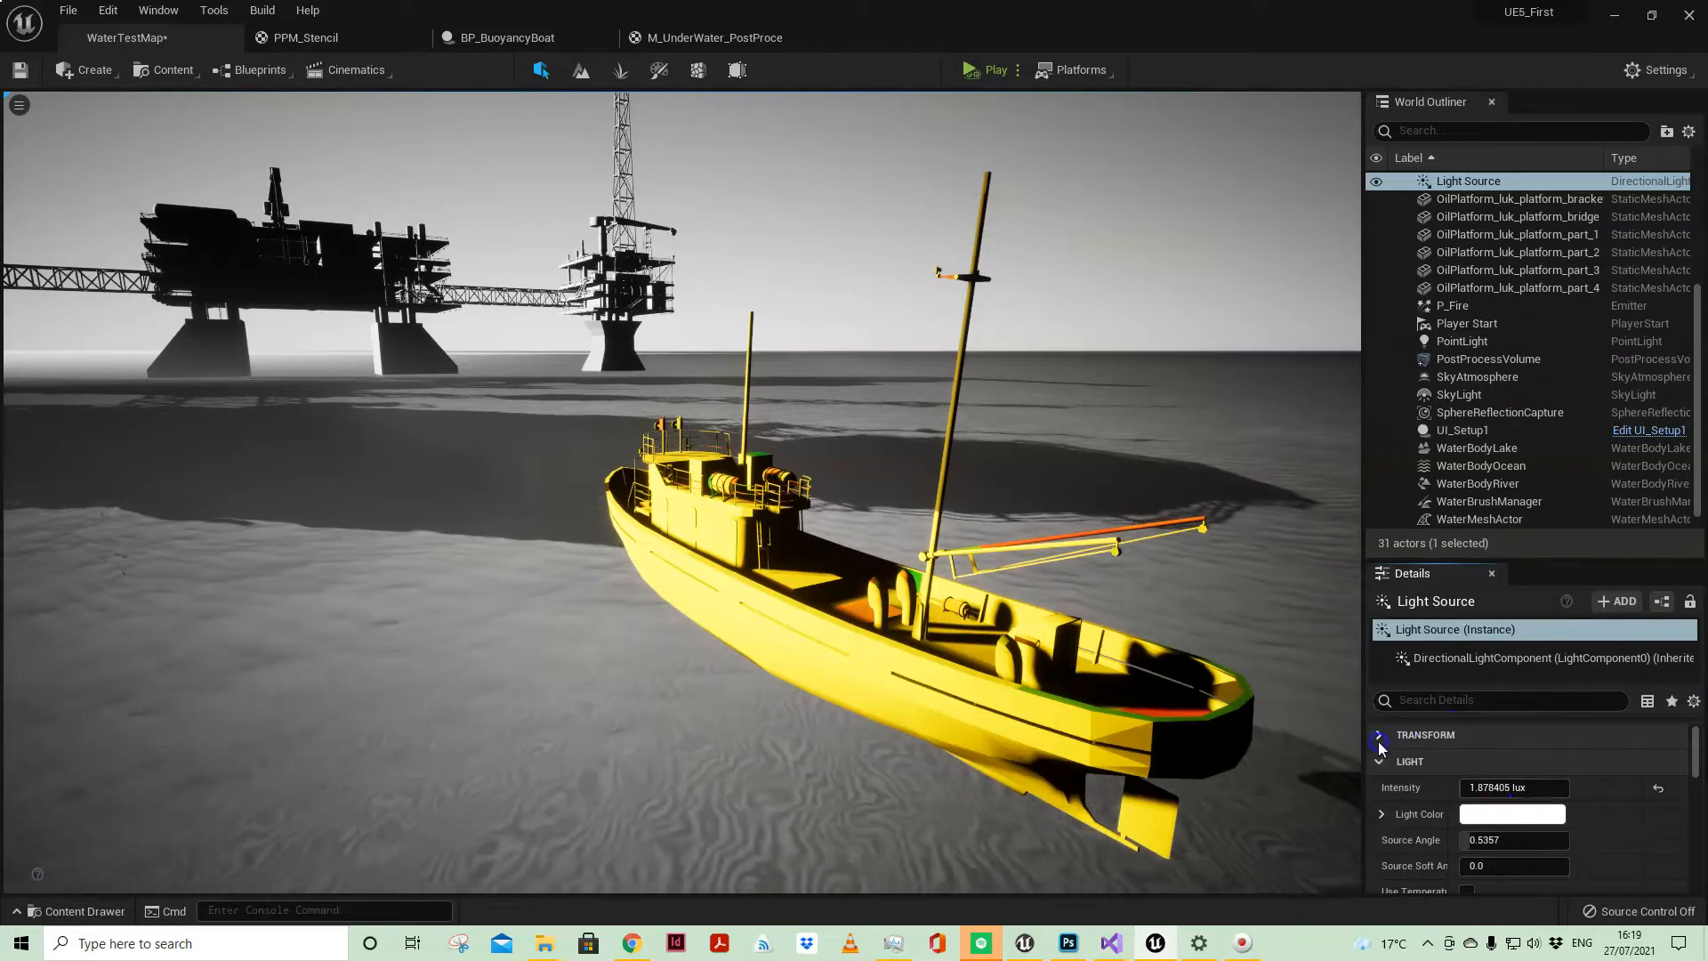
left_click(1408, 736)
left_click_drag(1484, 788, 1576, 792)
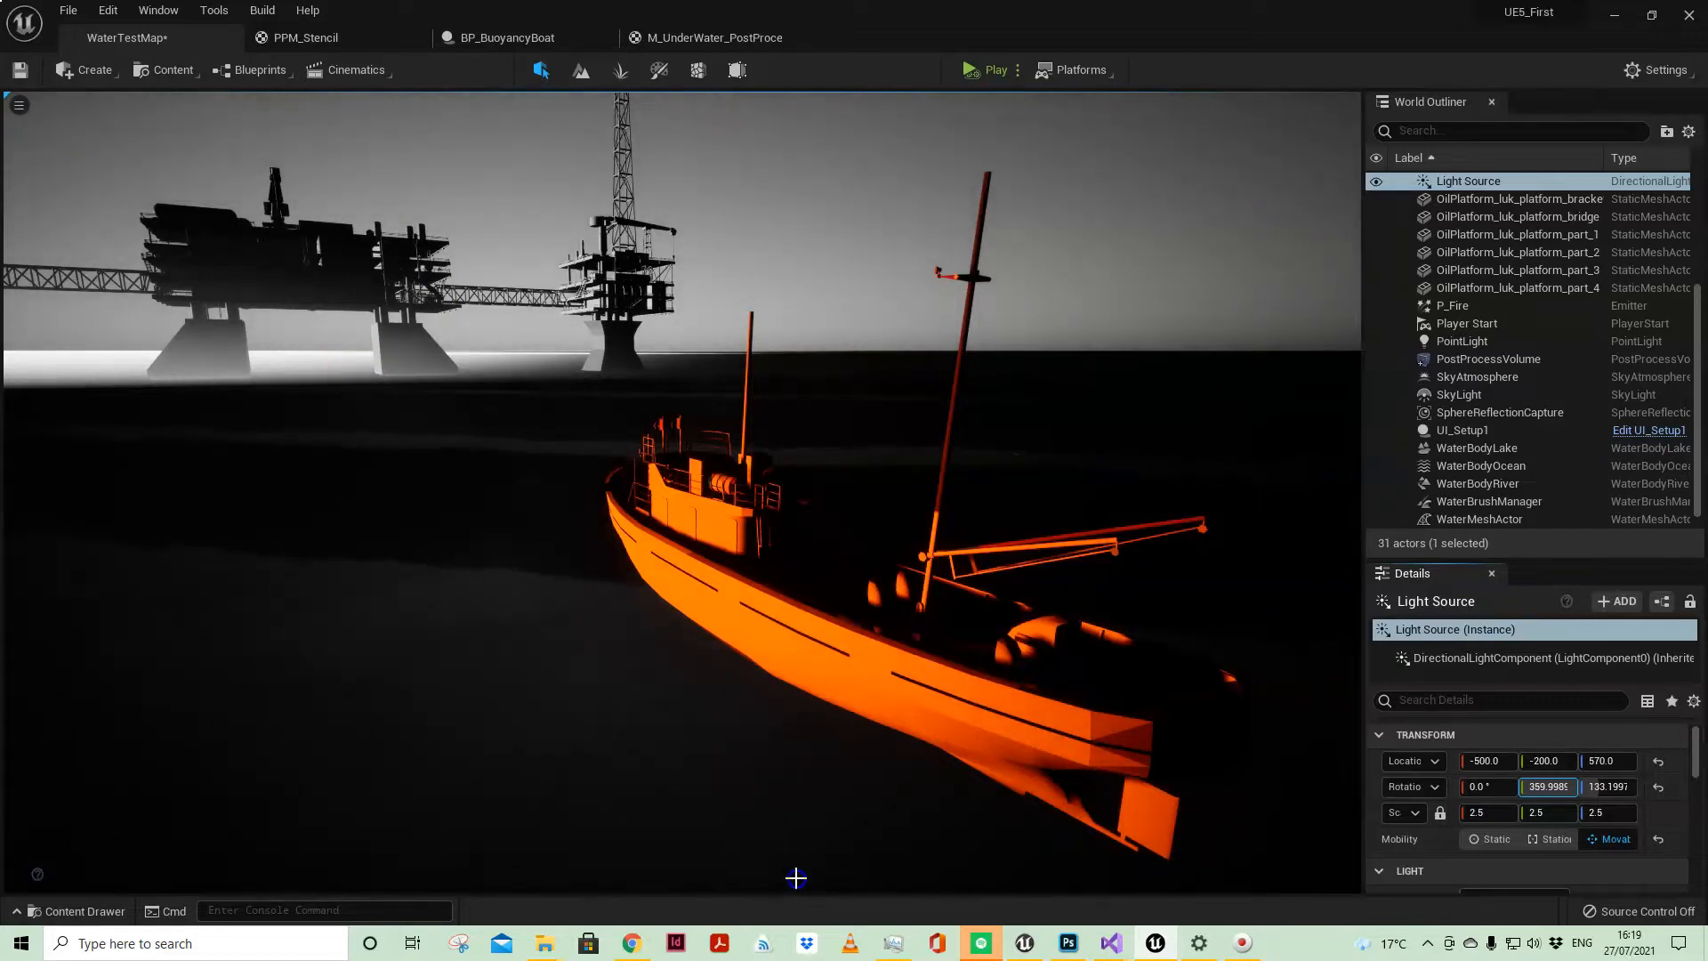
key("ctrl+z")
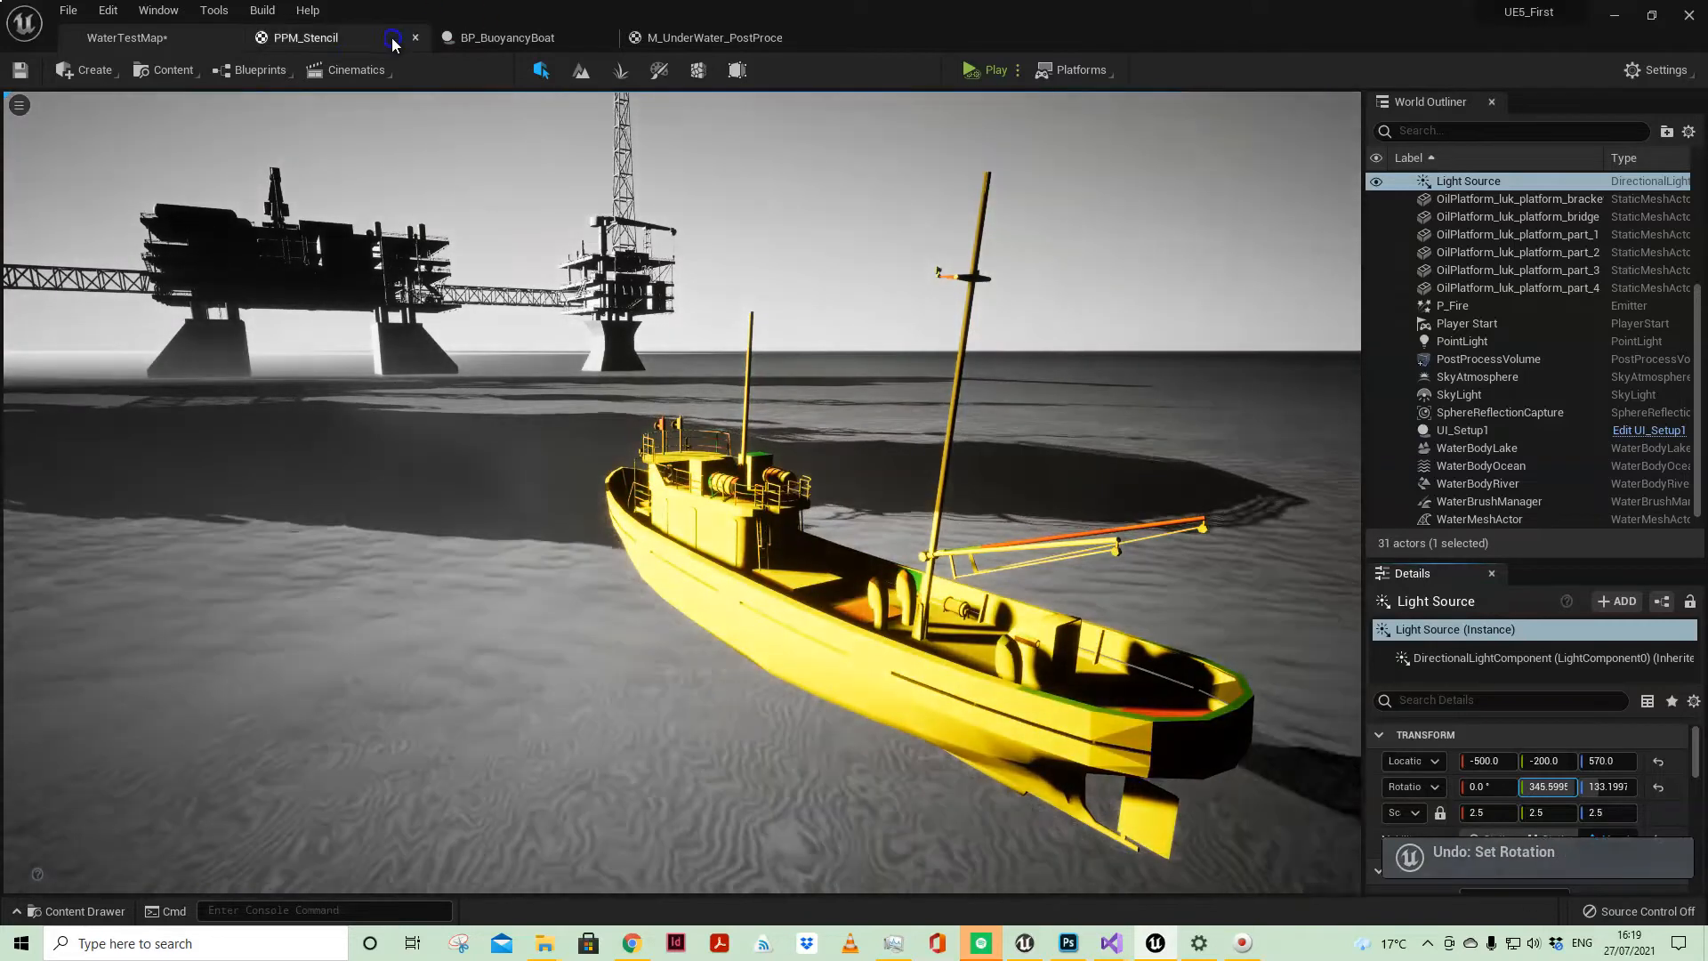
Step: In the project's rendering settings, set Custom Depth-Stencil Pass to Enabled with Stencil
left_click(113, 12)
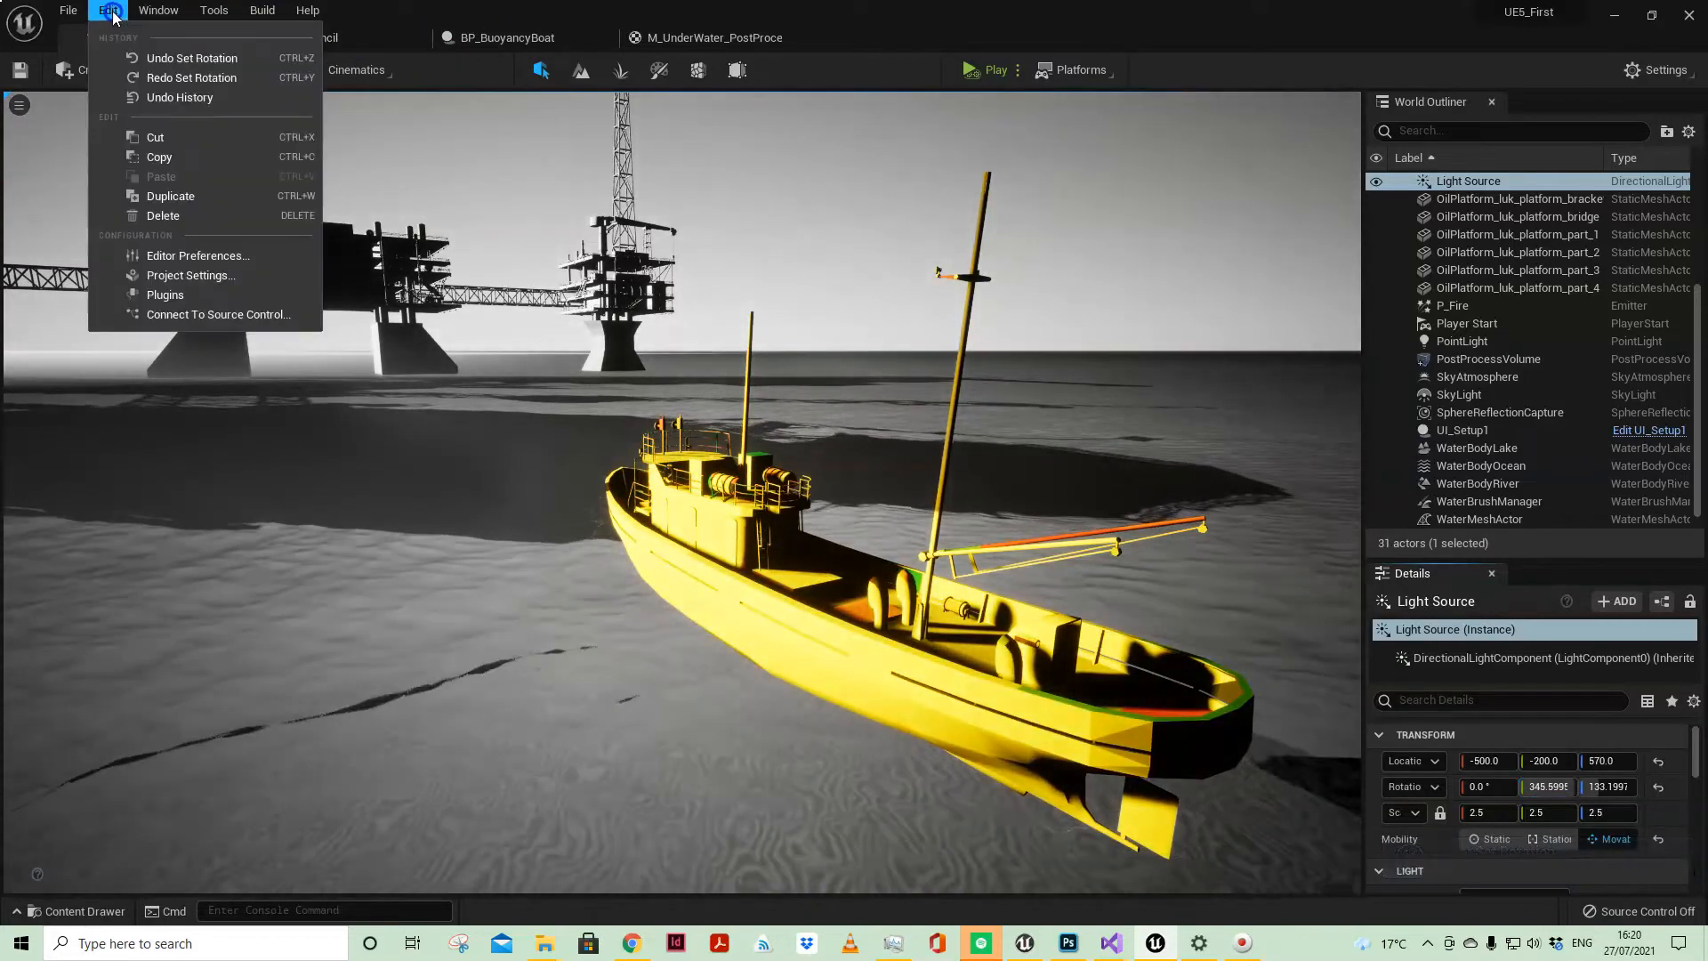
left_click(182, 276)
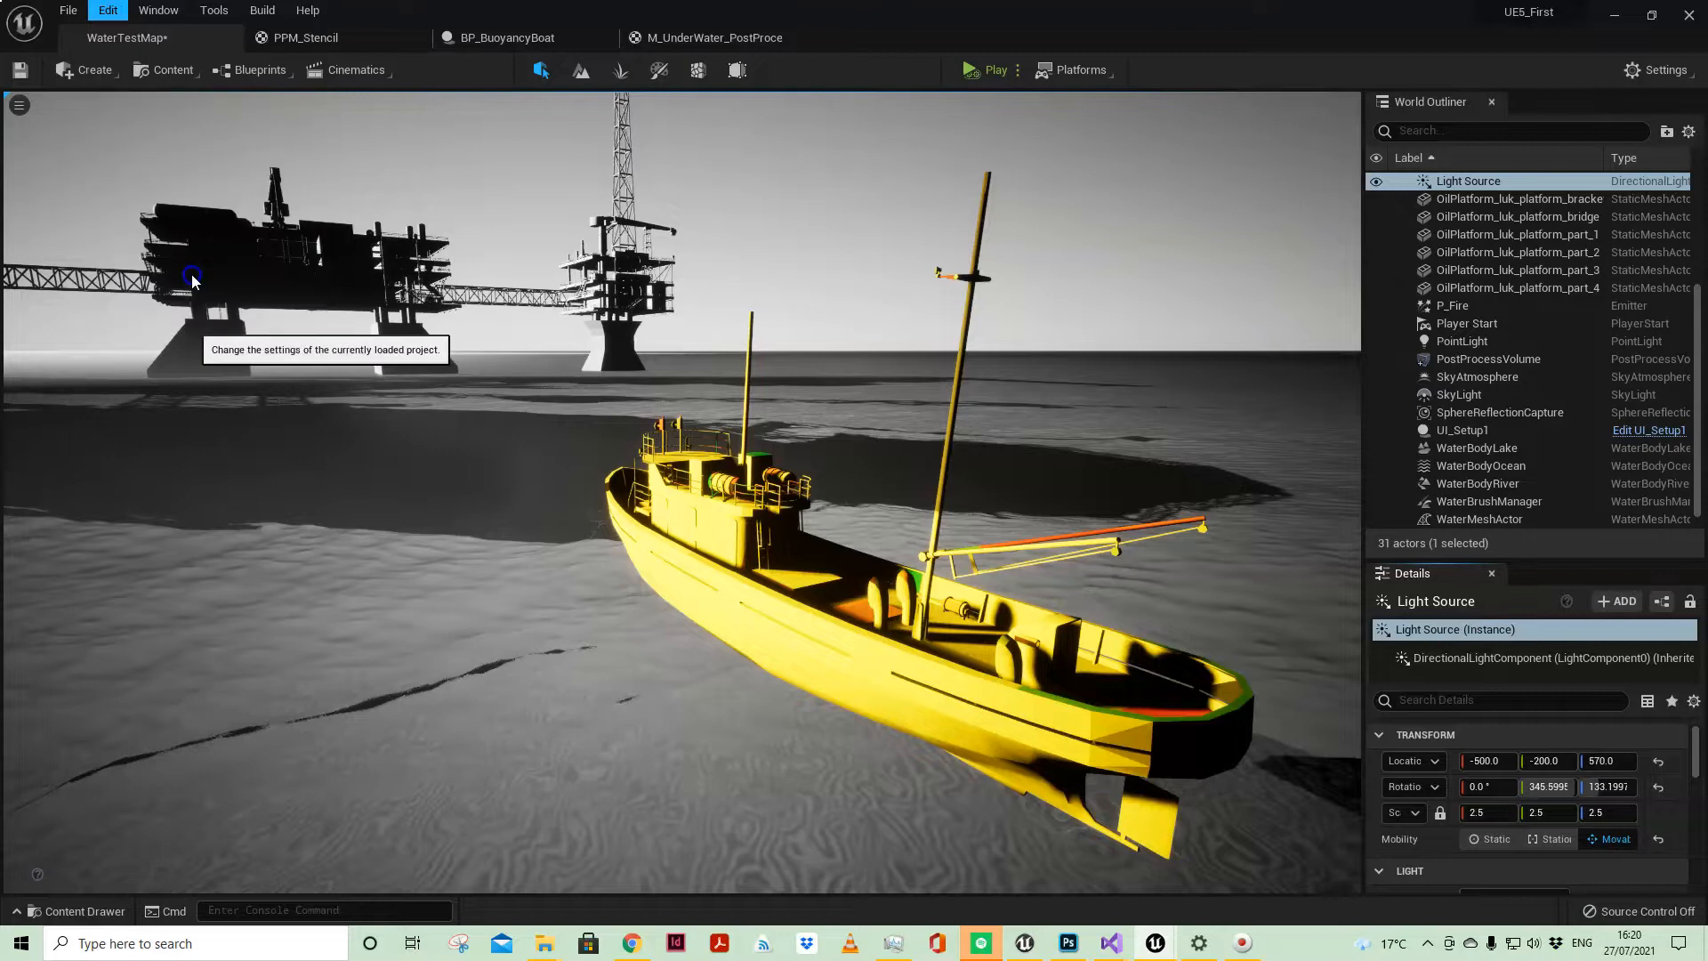
left_click(356, 118)
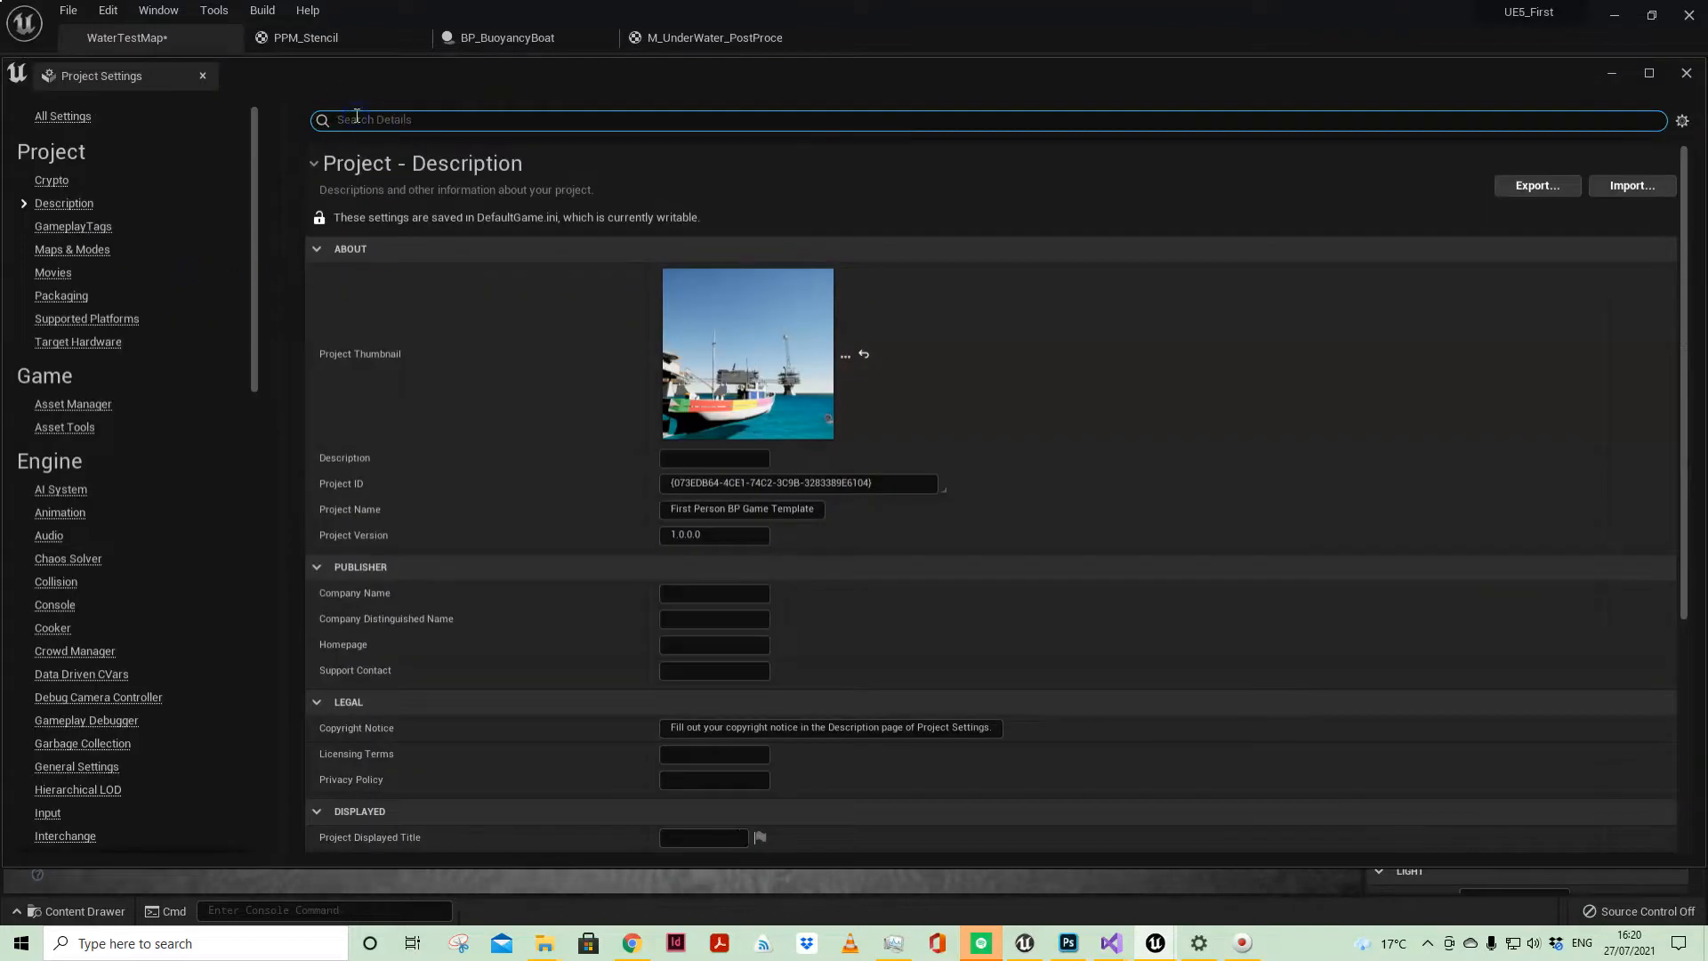
type("DEPTH")
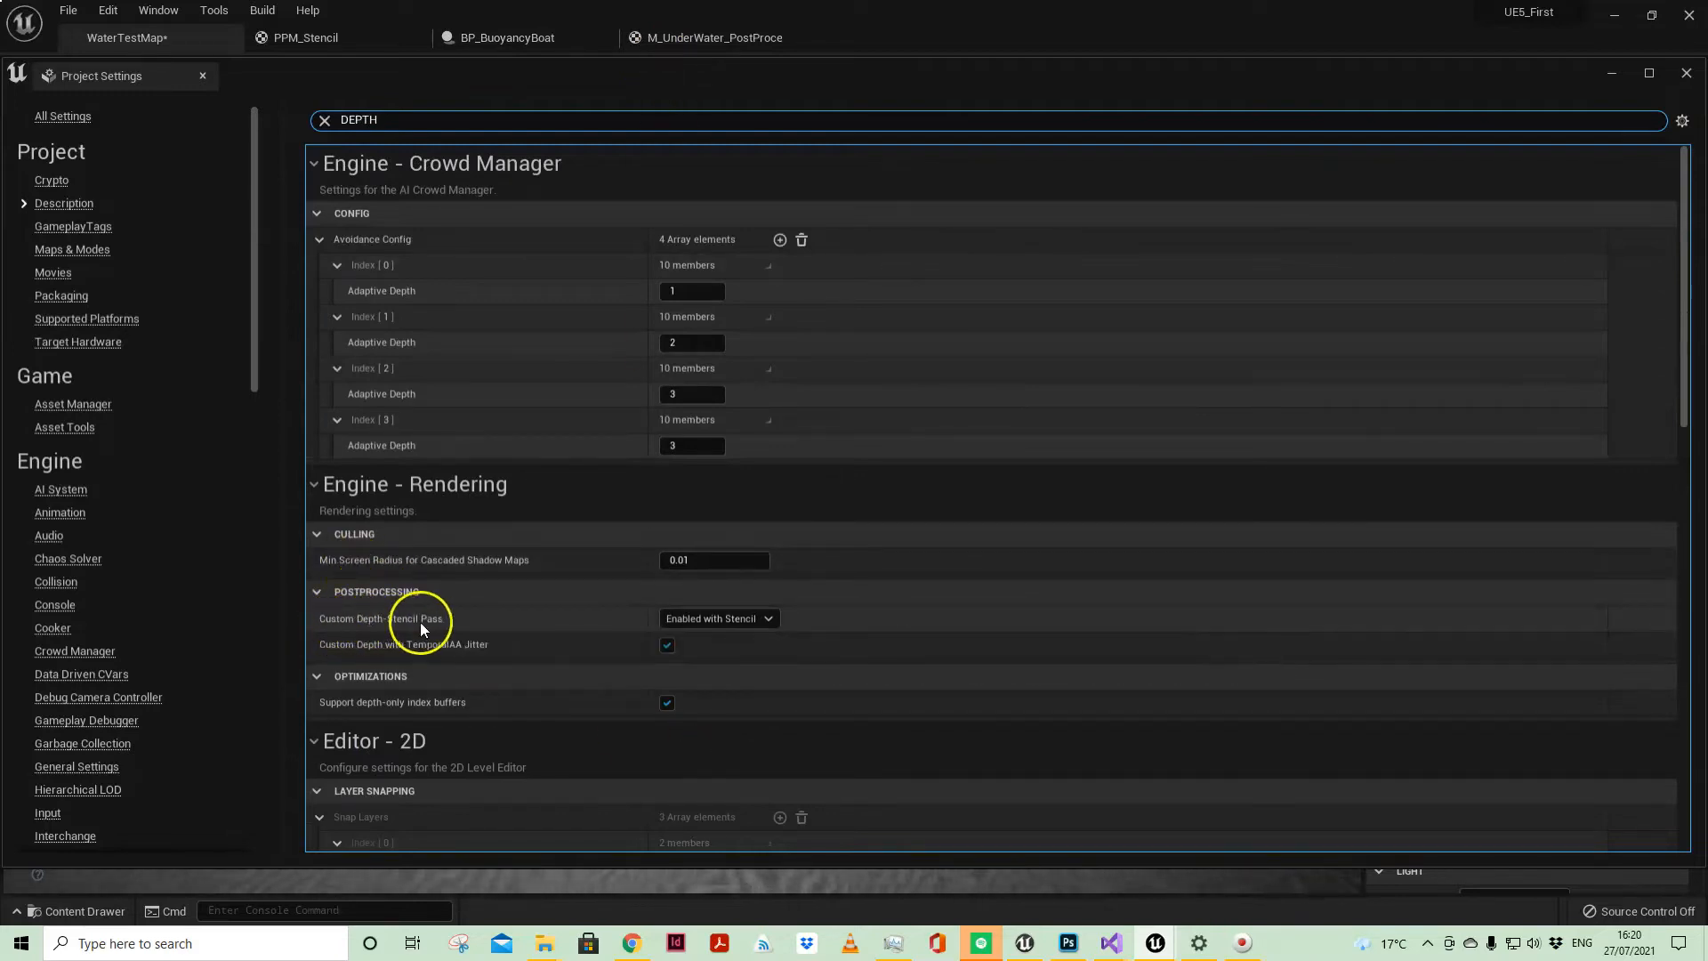
left_click(728, 617)
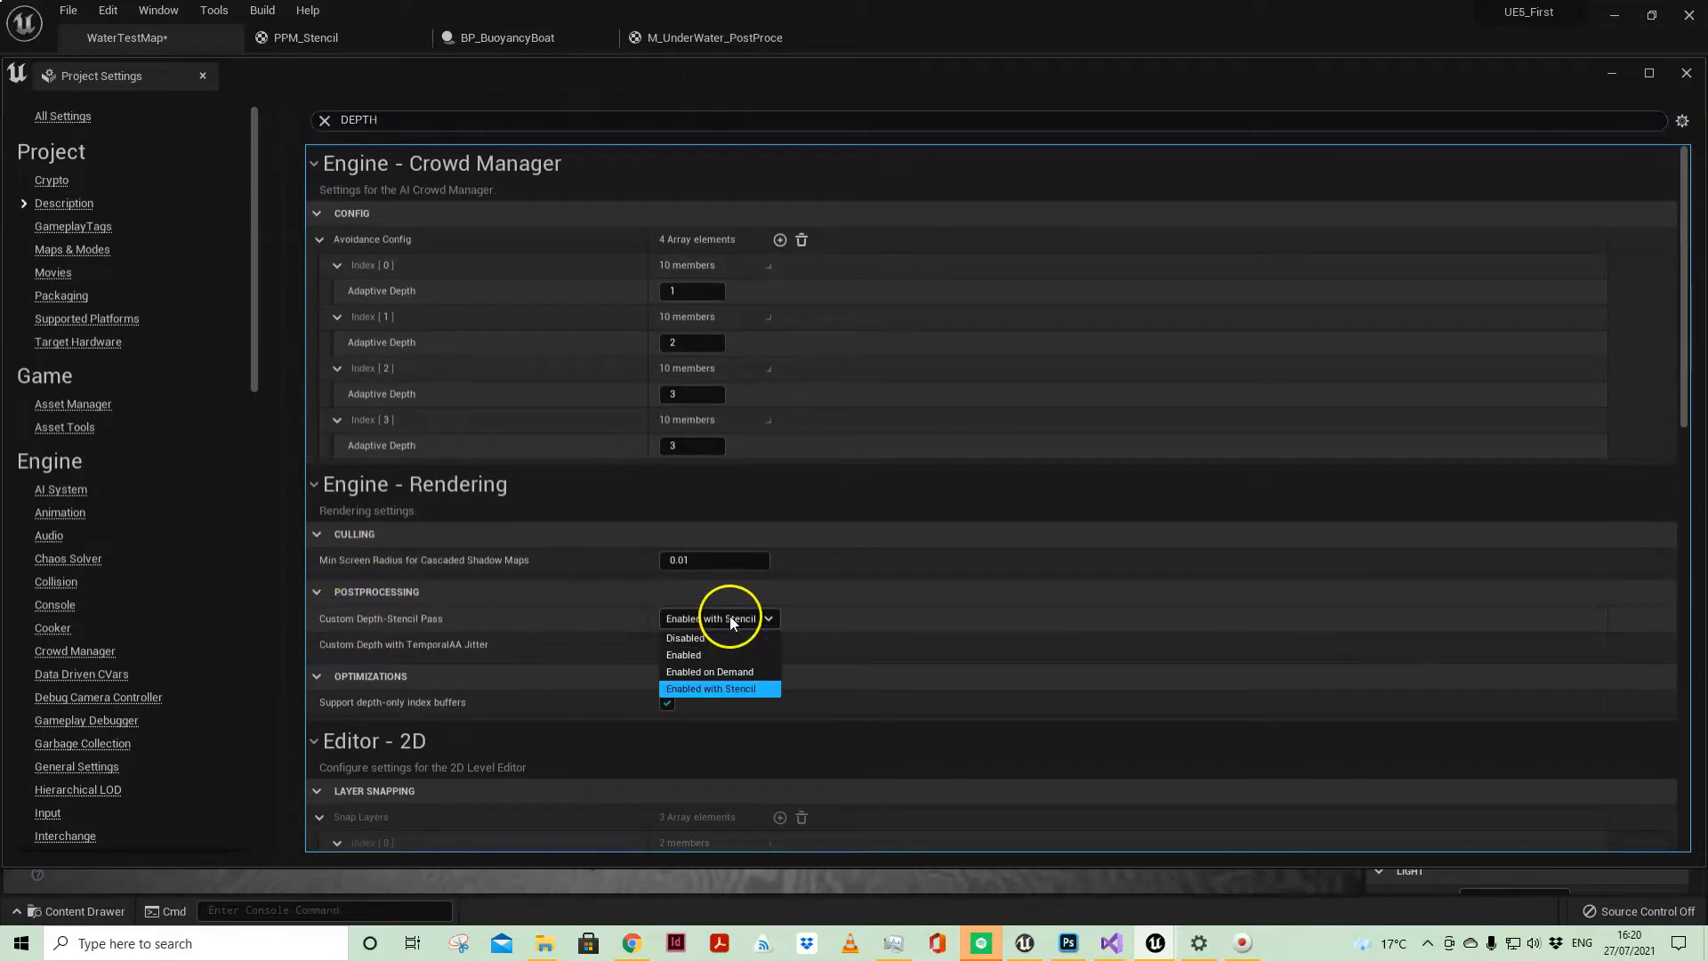
left_click(716, 691)
left_click(324, 121)
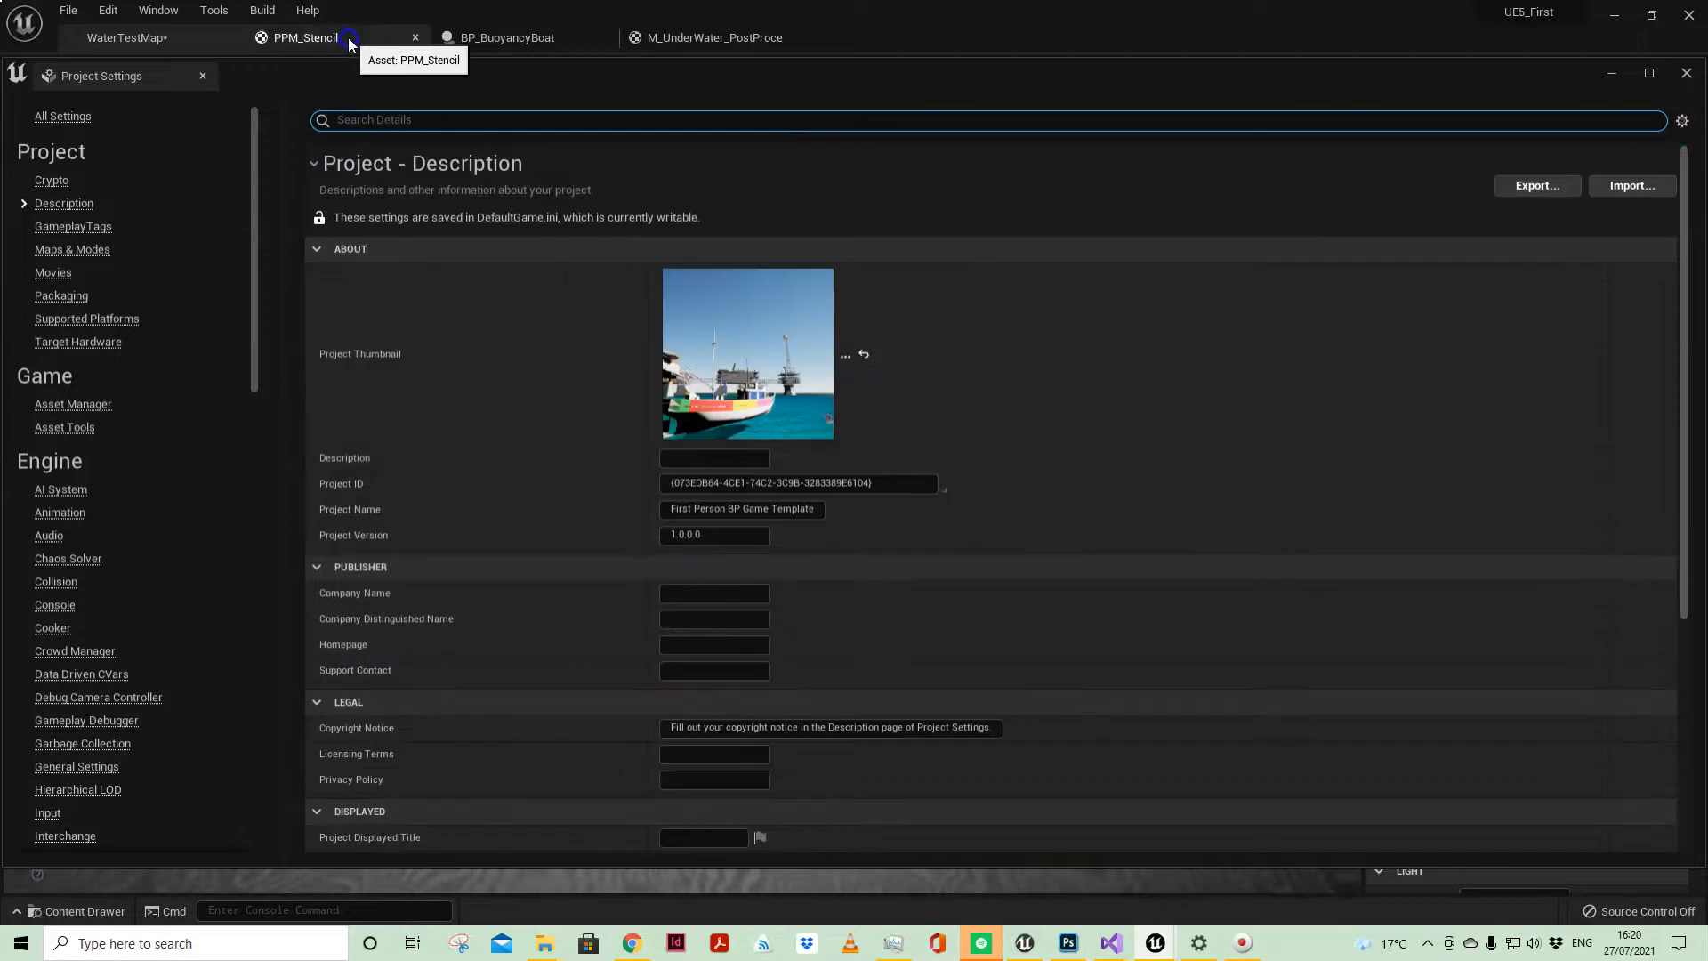
Step: Bring up the PPM_Stencil material graph, close the project settings, and examine the output, PostProcessInput0 and Desaturation nodes
left_click(349, 37)
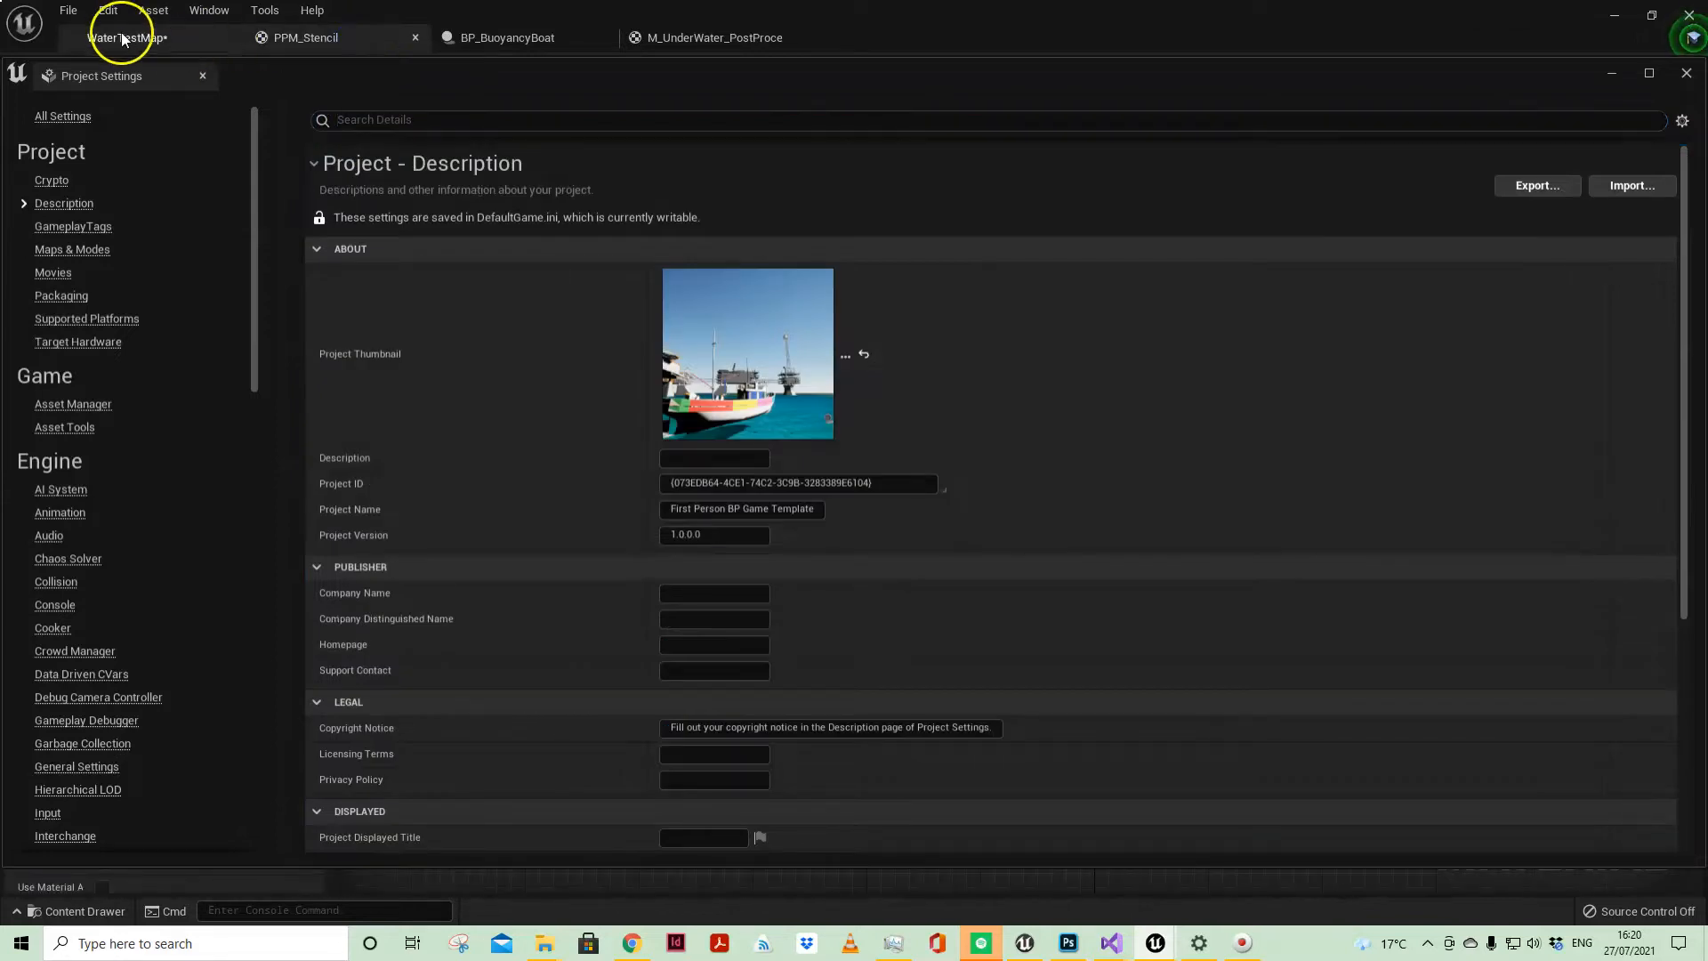
left_click(1686, 74)
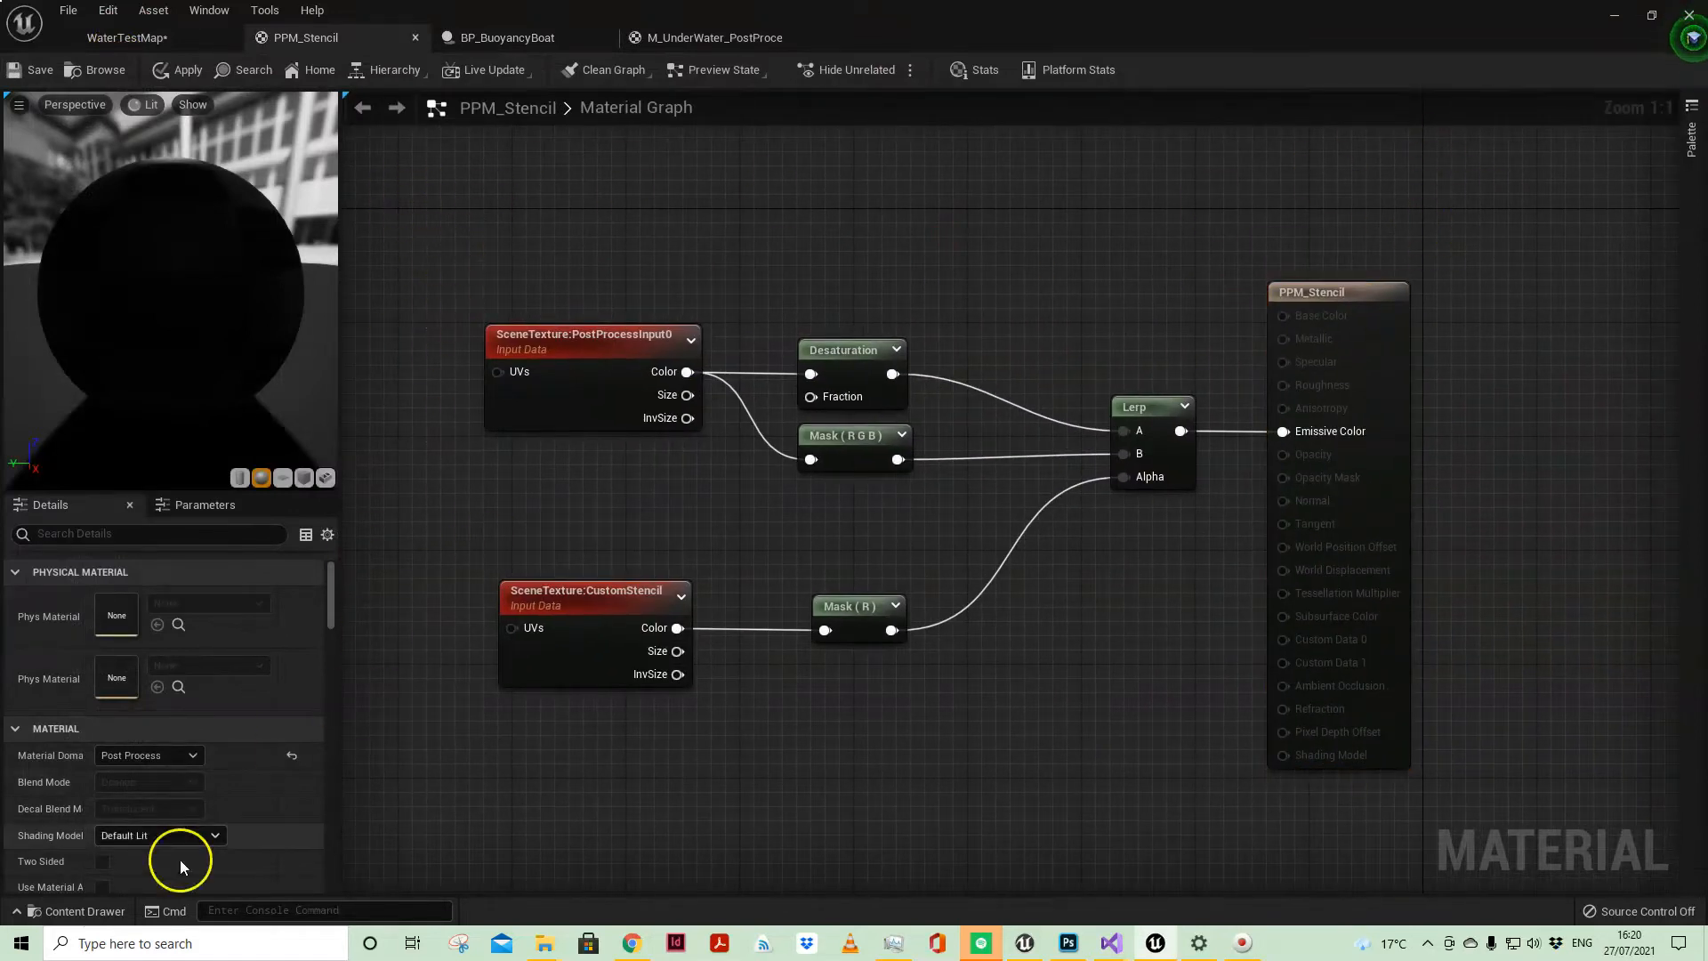
left_click_drag(1291, 201, 1450, 424)
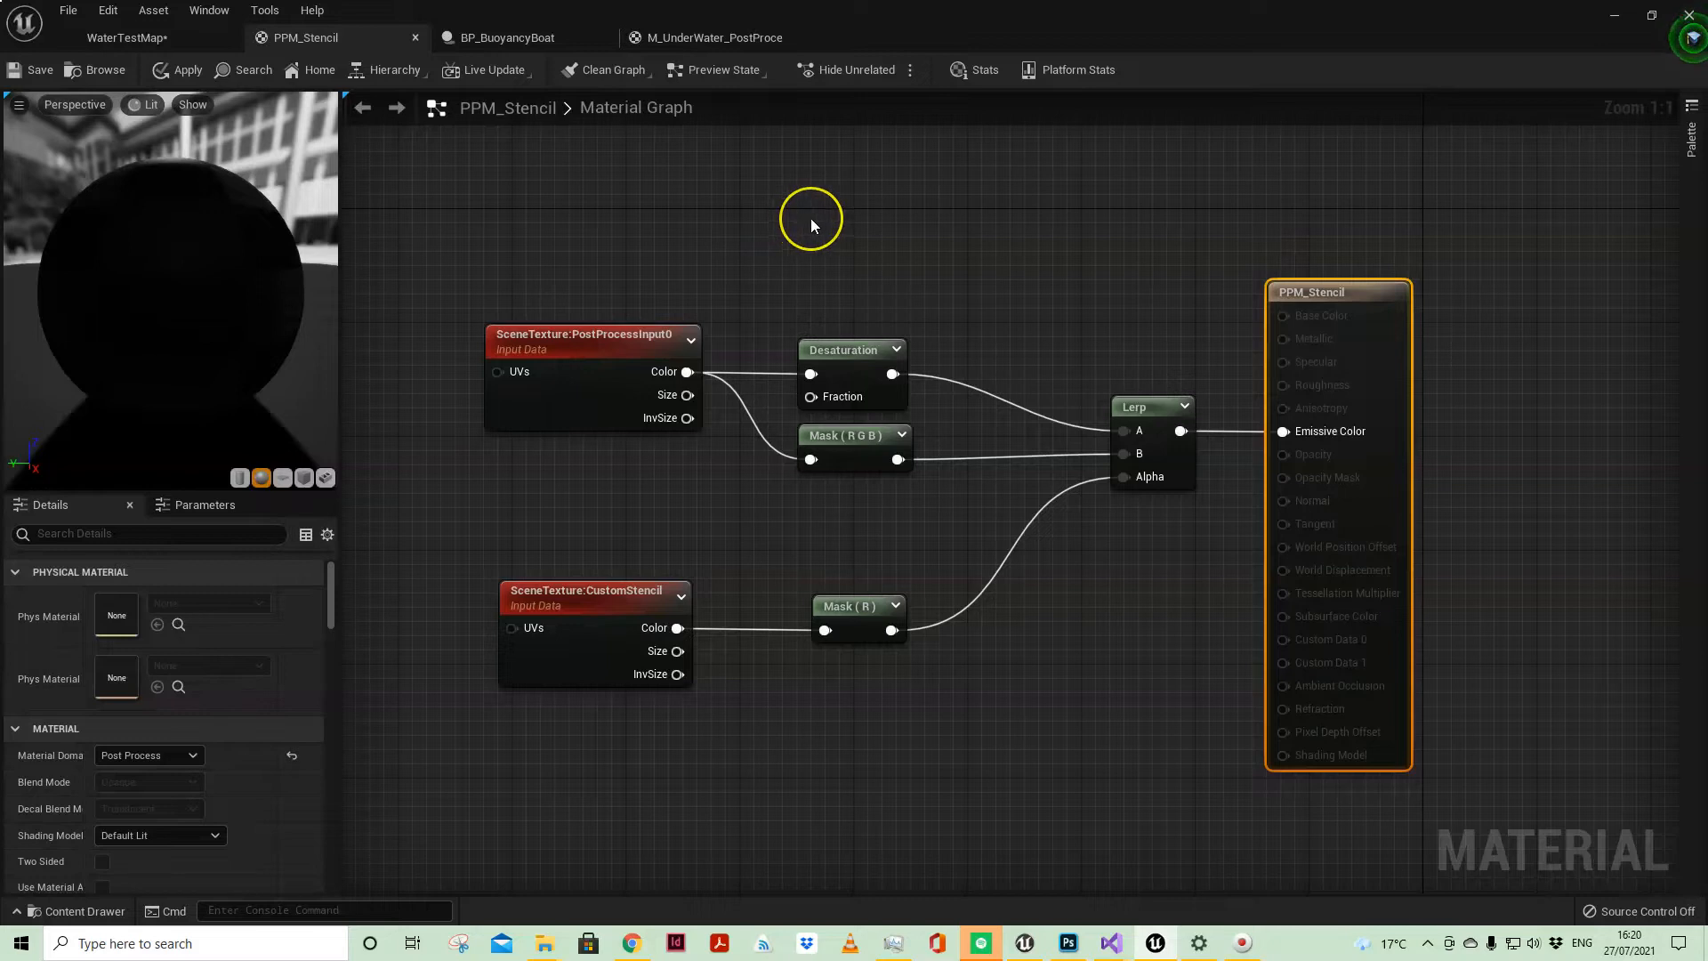
left_click_drag(436, 246, 728, 471)
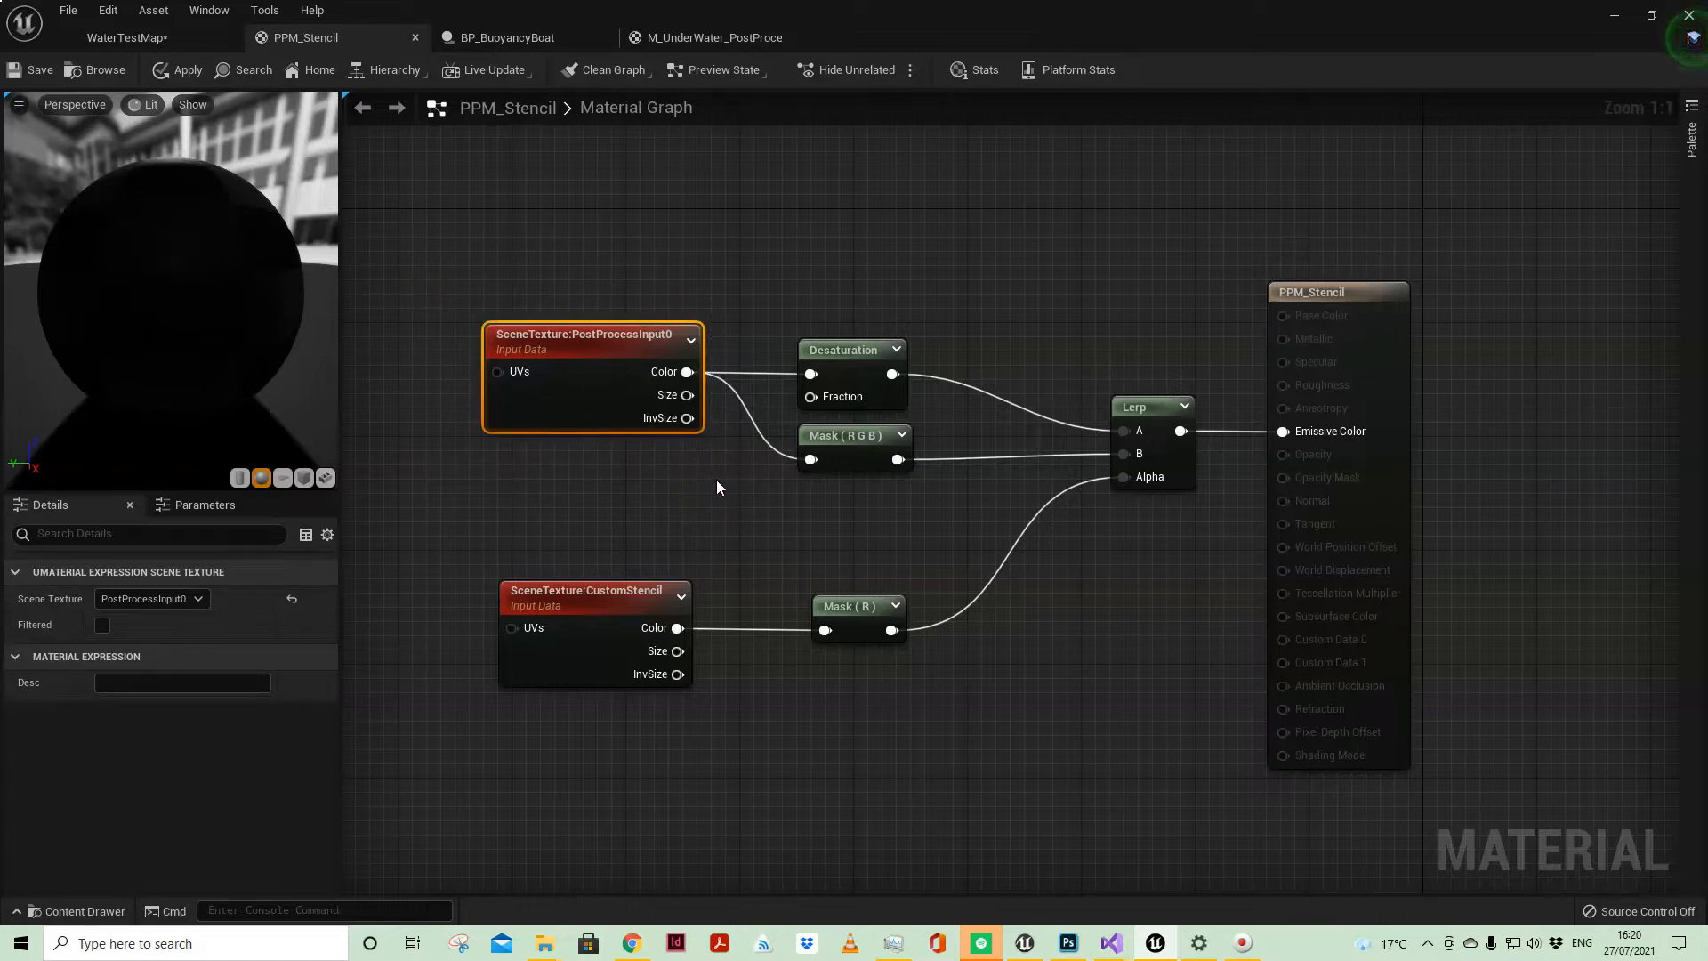
left_click(739, 259)
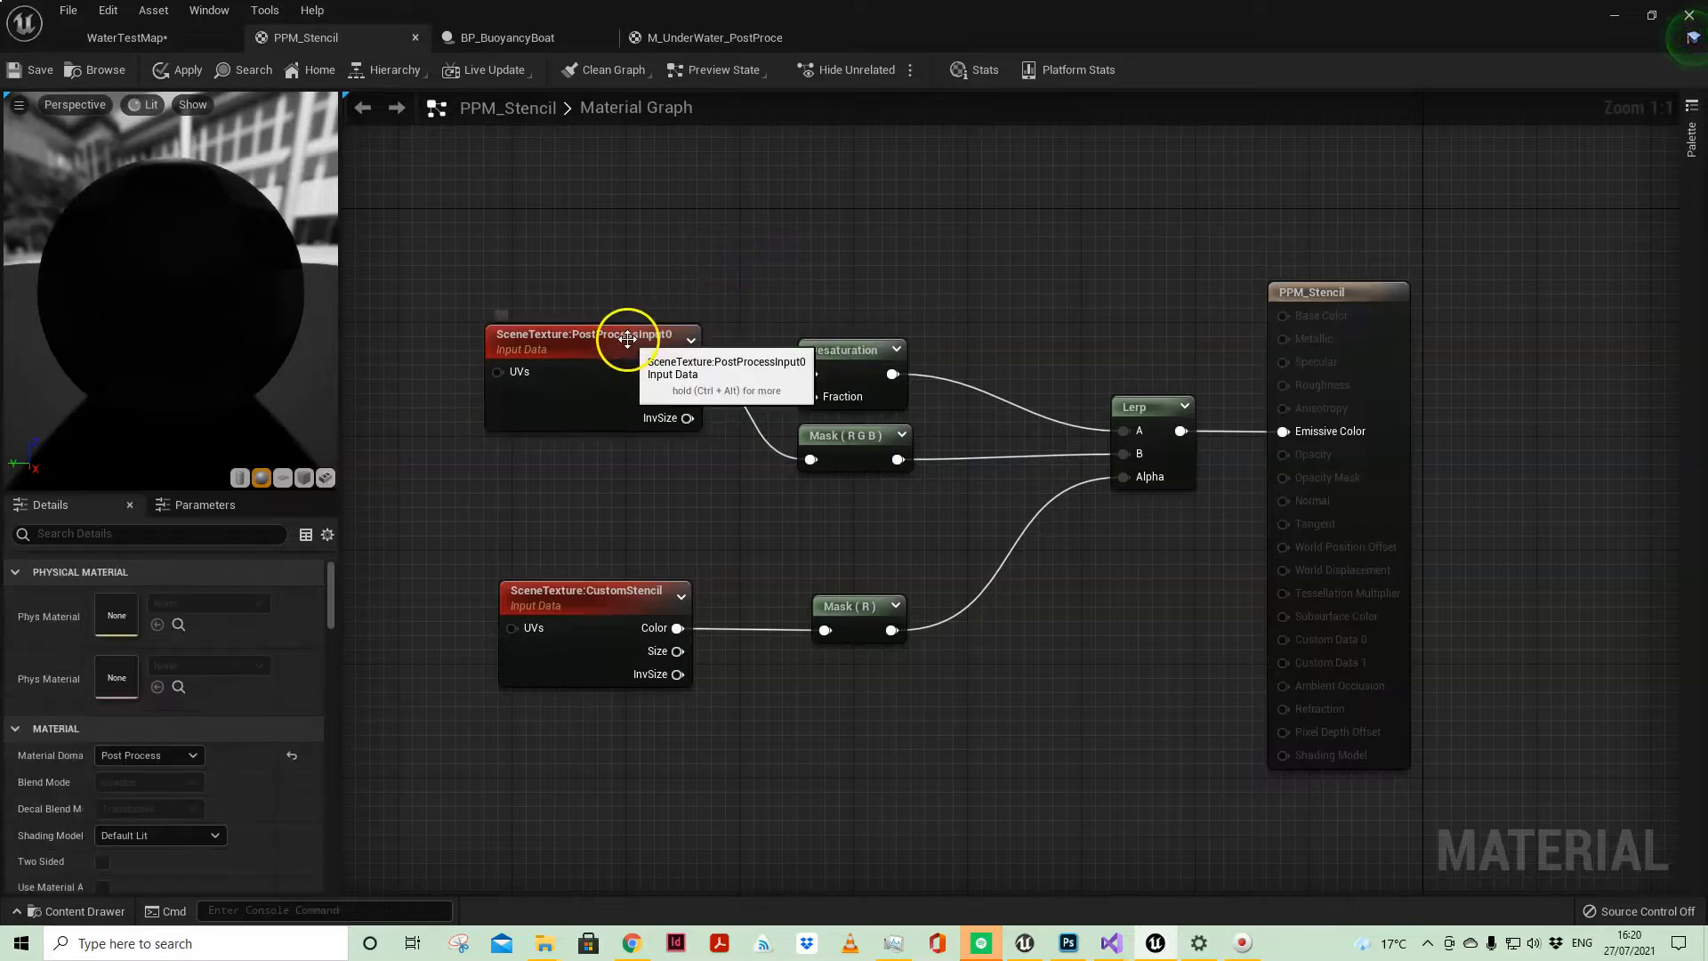
left_click(857, 348)
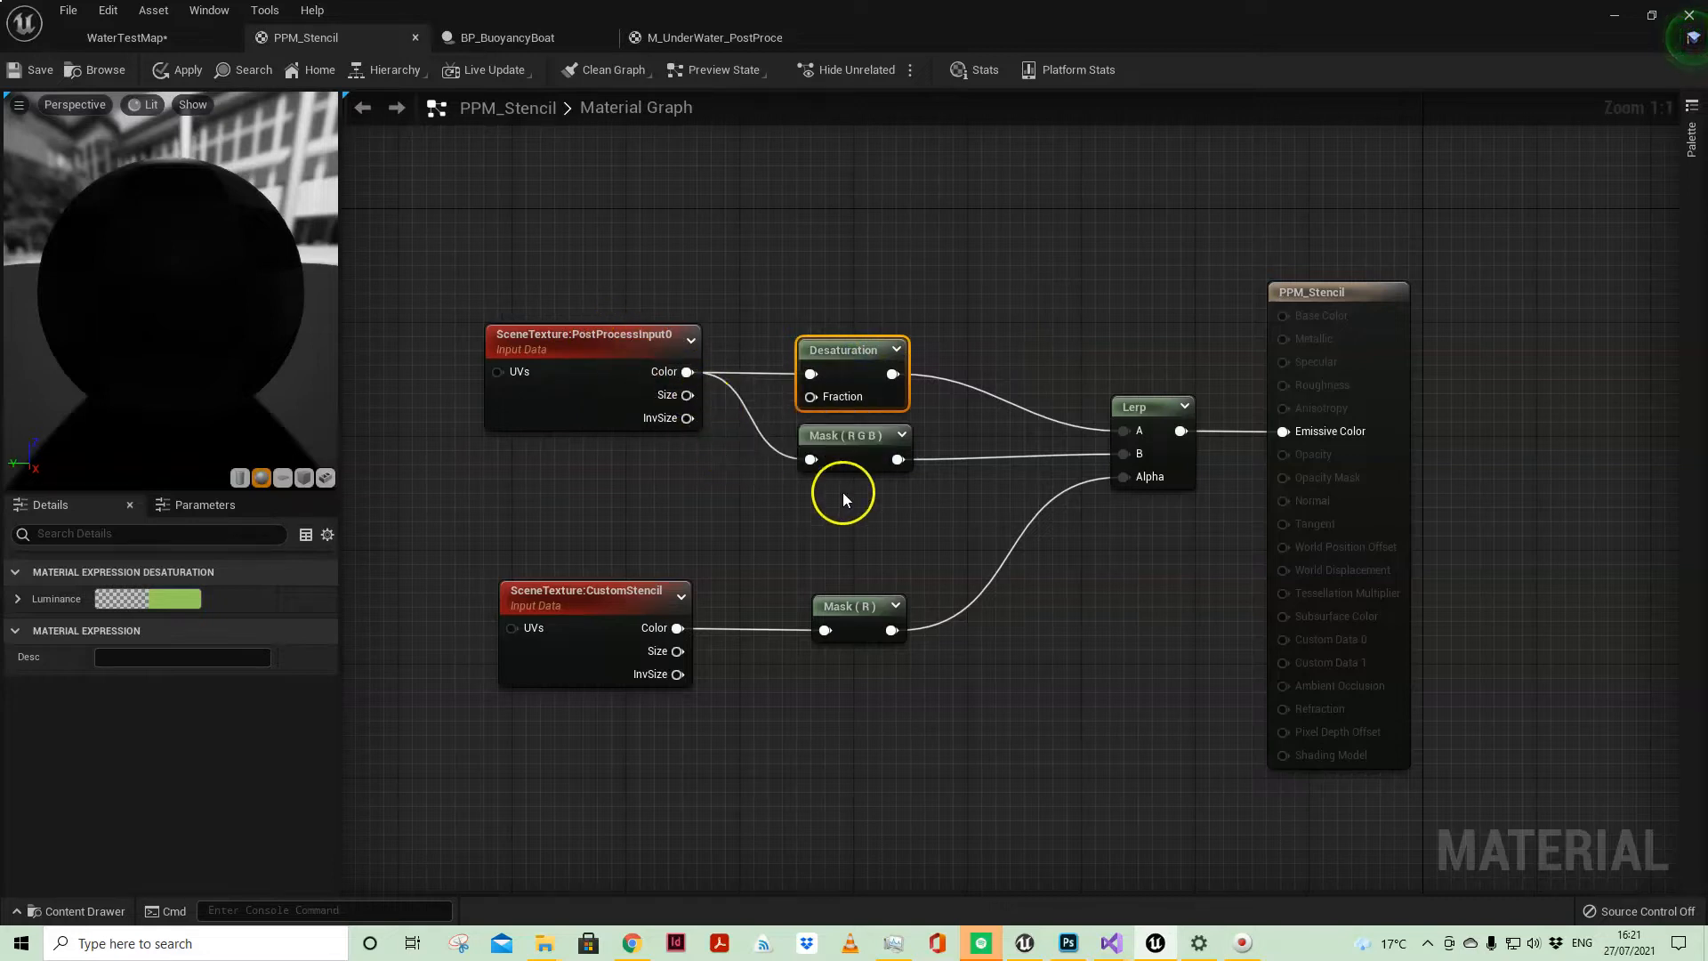
left_click(1137, 360)
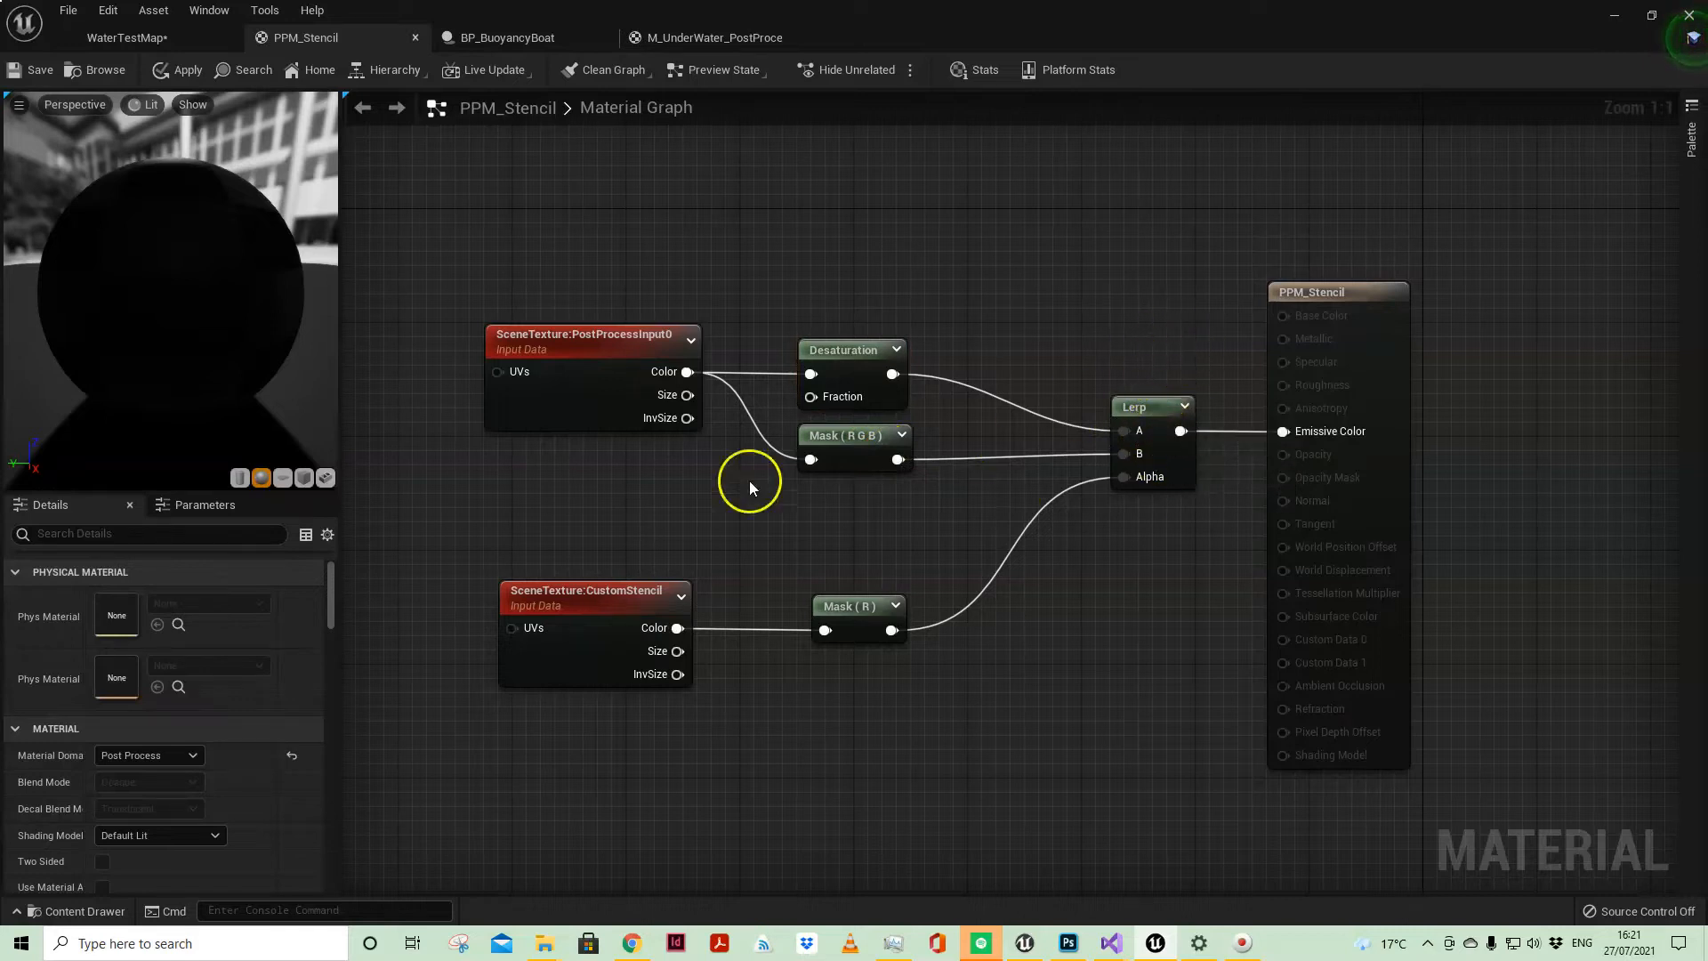
left_click(576, 331)
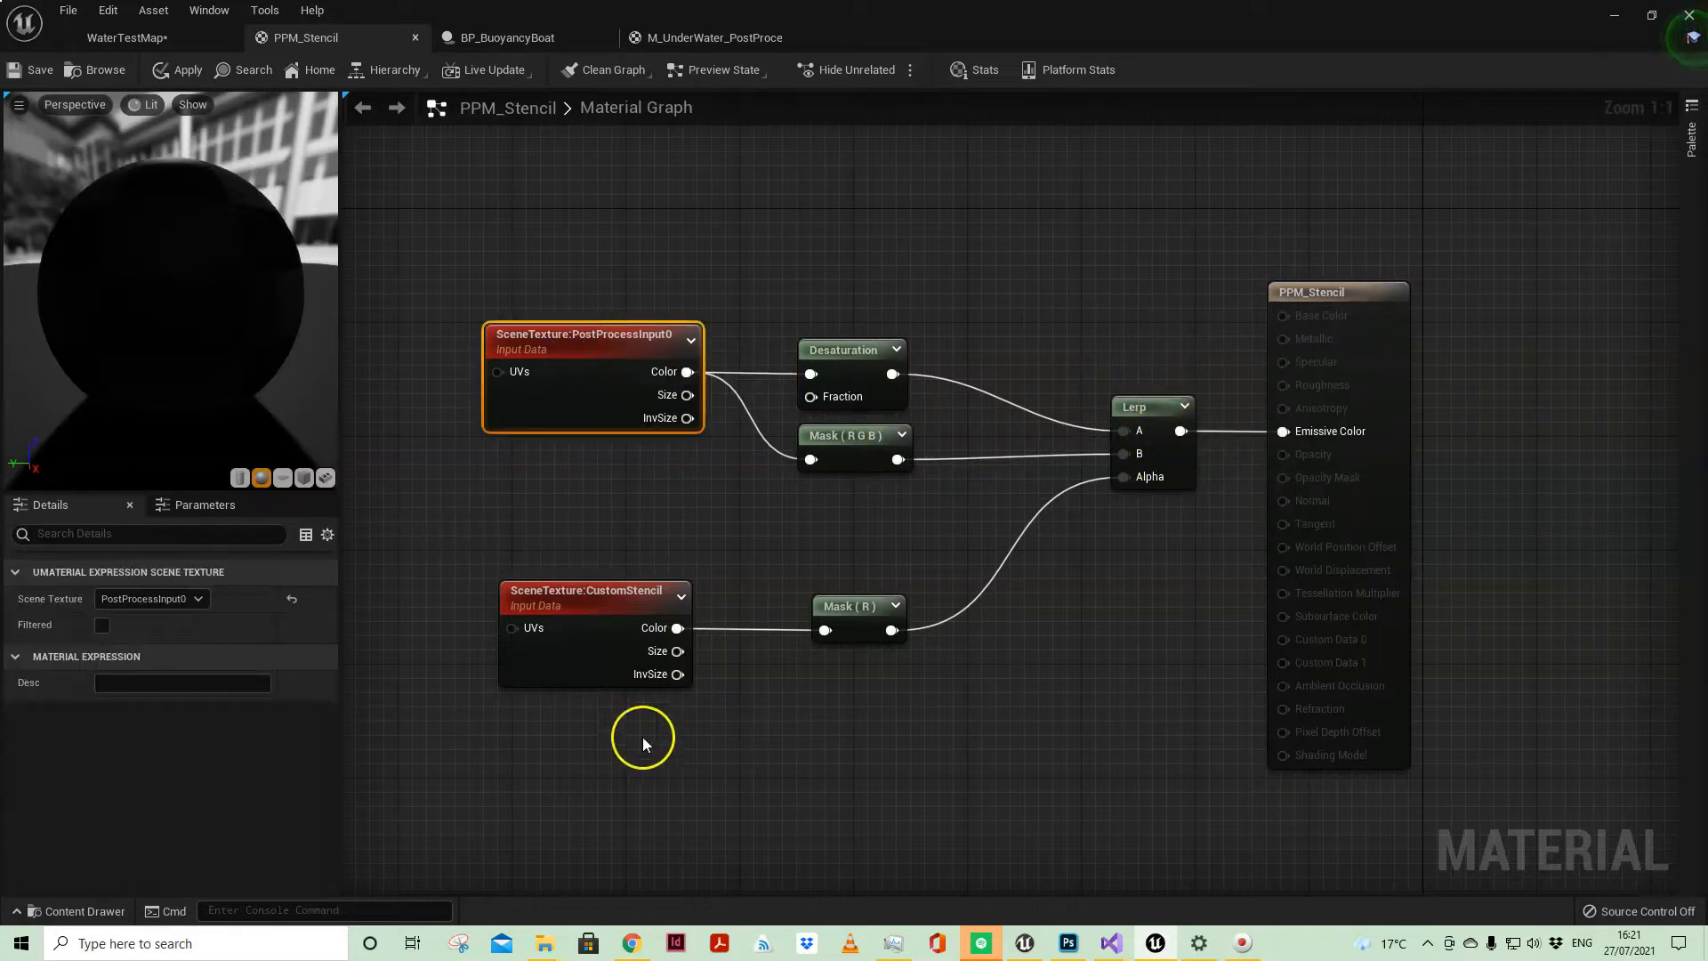
Step: Add a SceneTexture node below the CustomStencil node in the PPM_Stencil graph
right_click(500, 787)
type("SCENE")
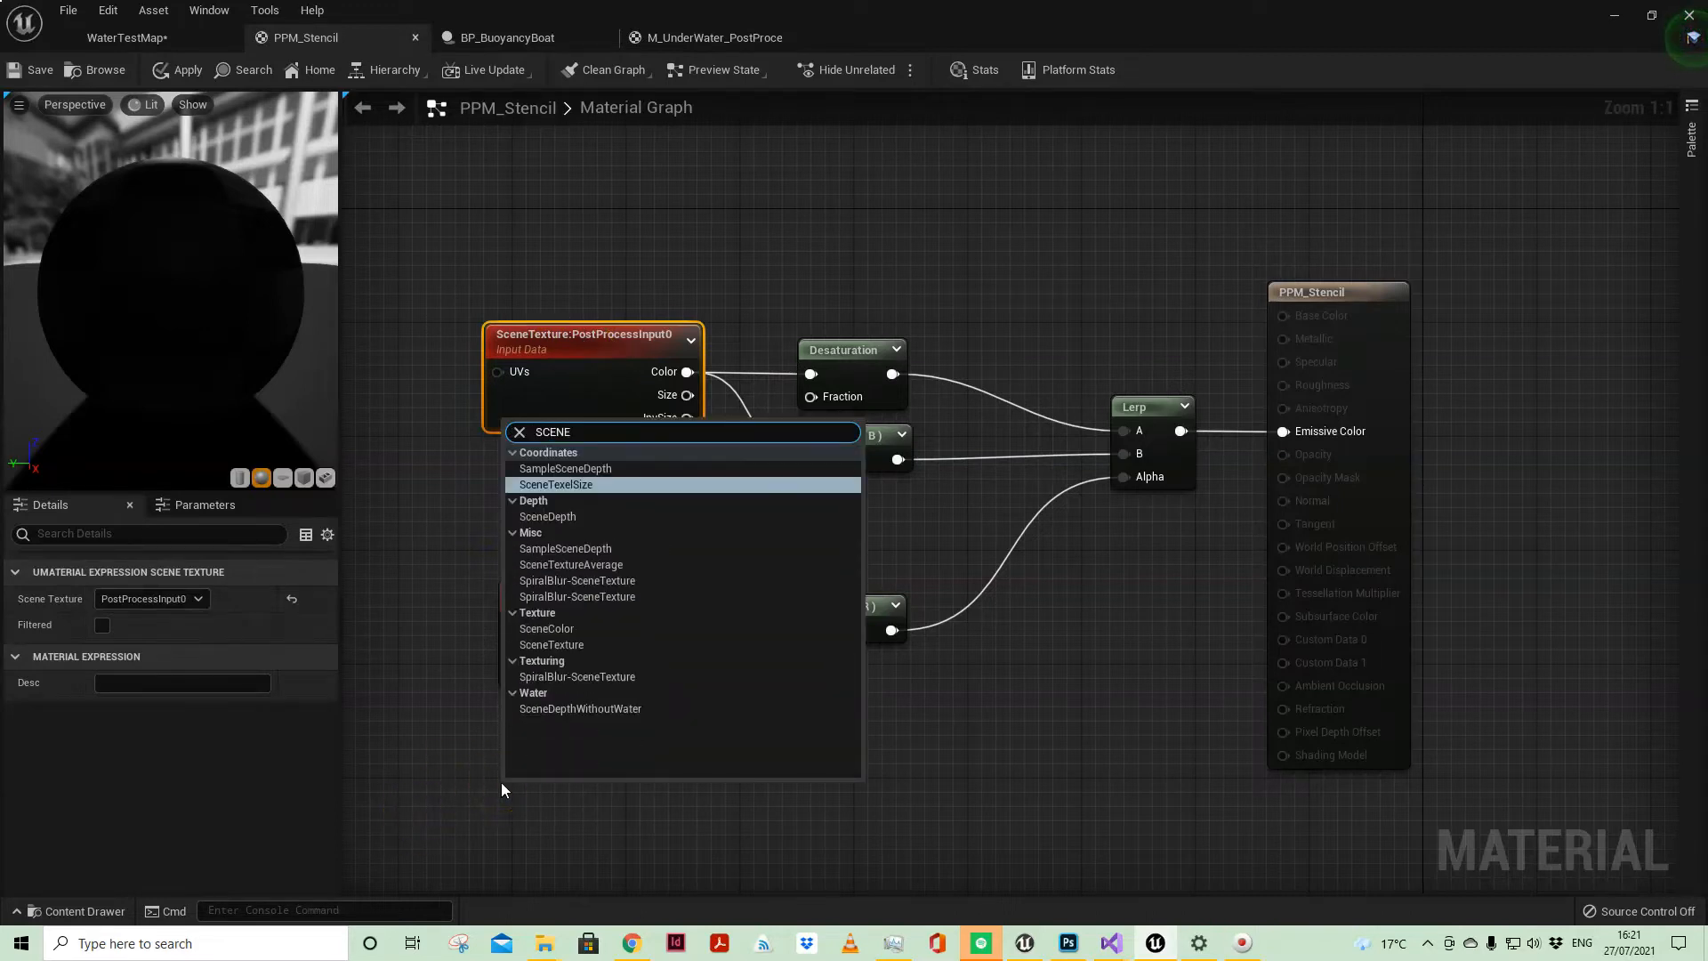
left_click(585, 644)
left_click(149, 599)
left_click(152, 616)
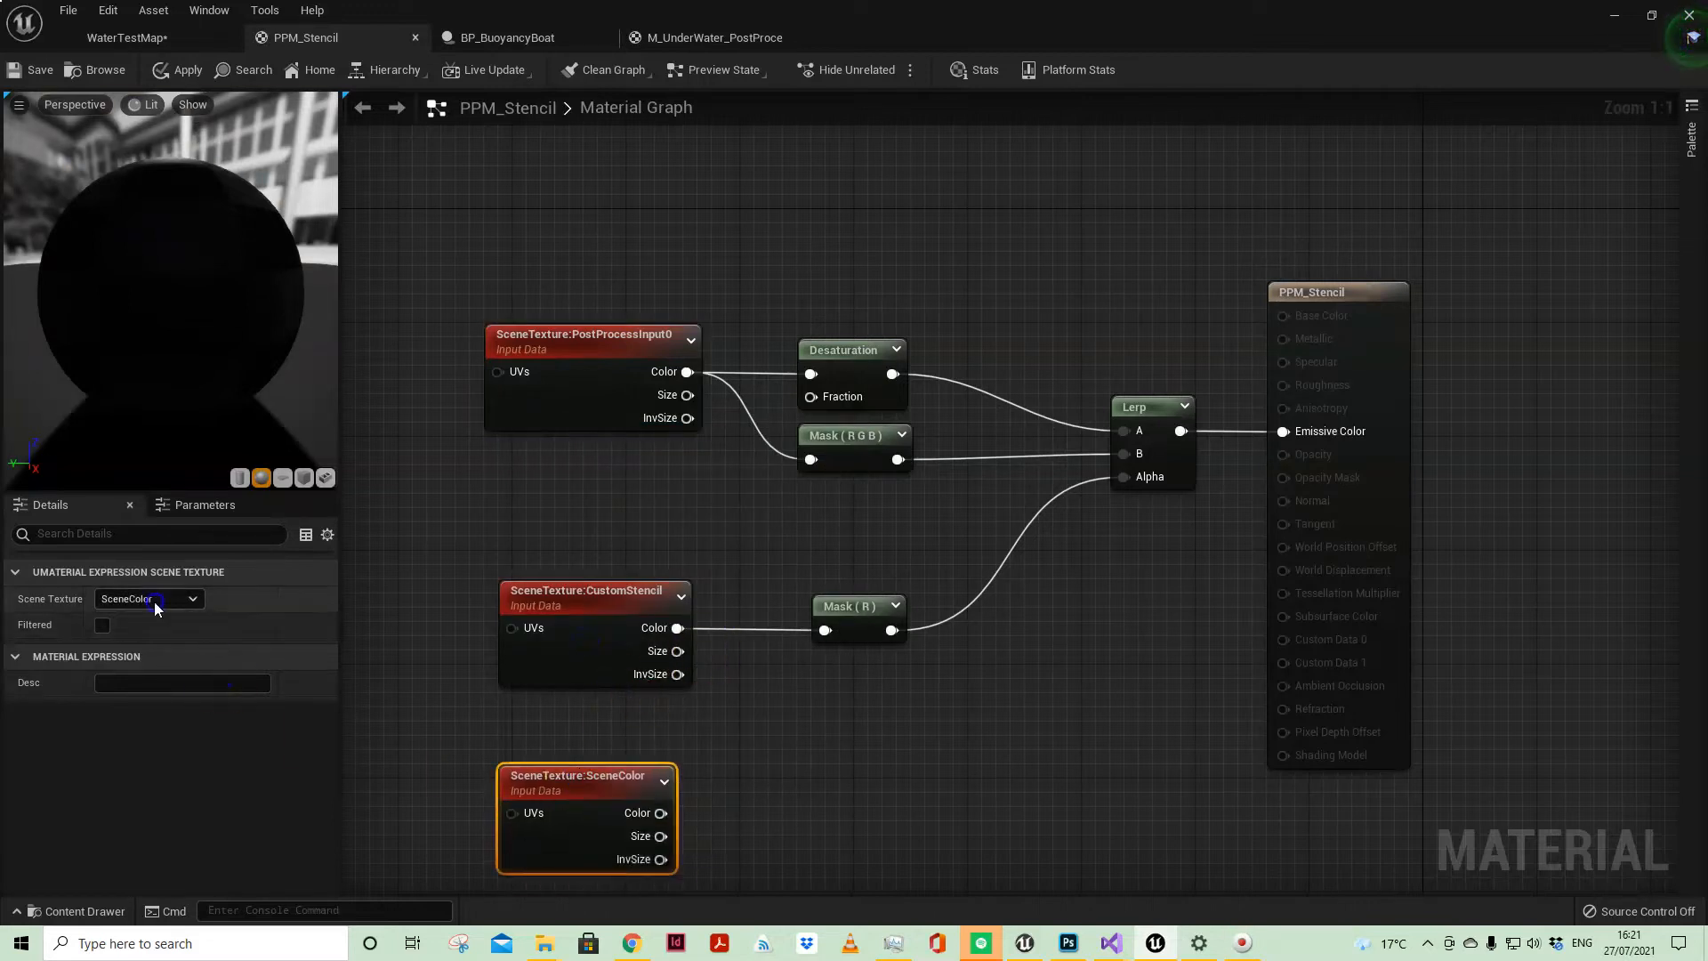
Step: Check the Scene Texture source options of the PostProcessInput0 node
left_click(563, 354)
left_click(160, 599)
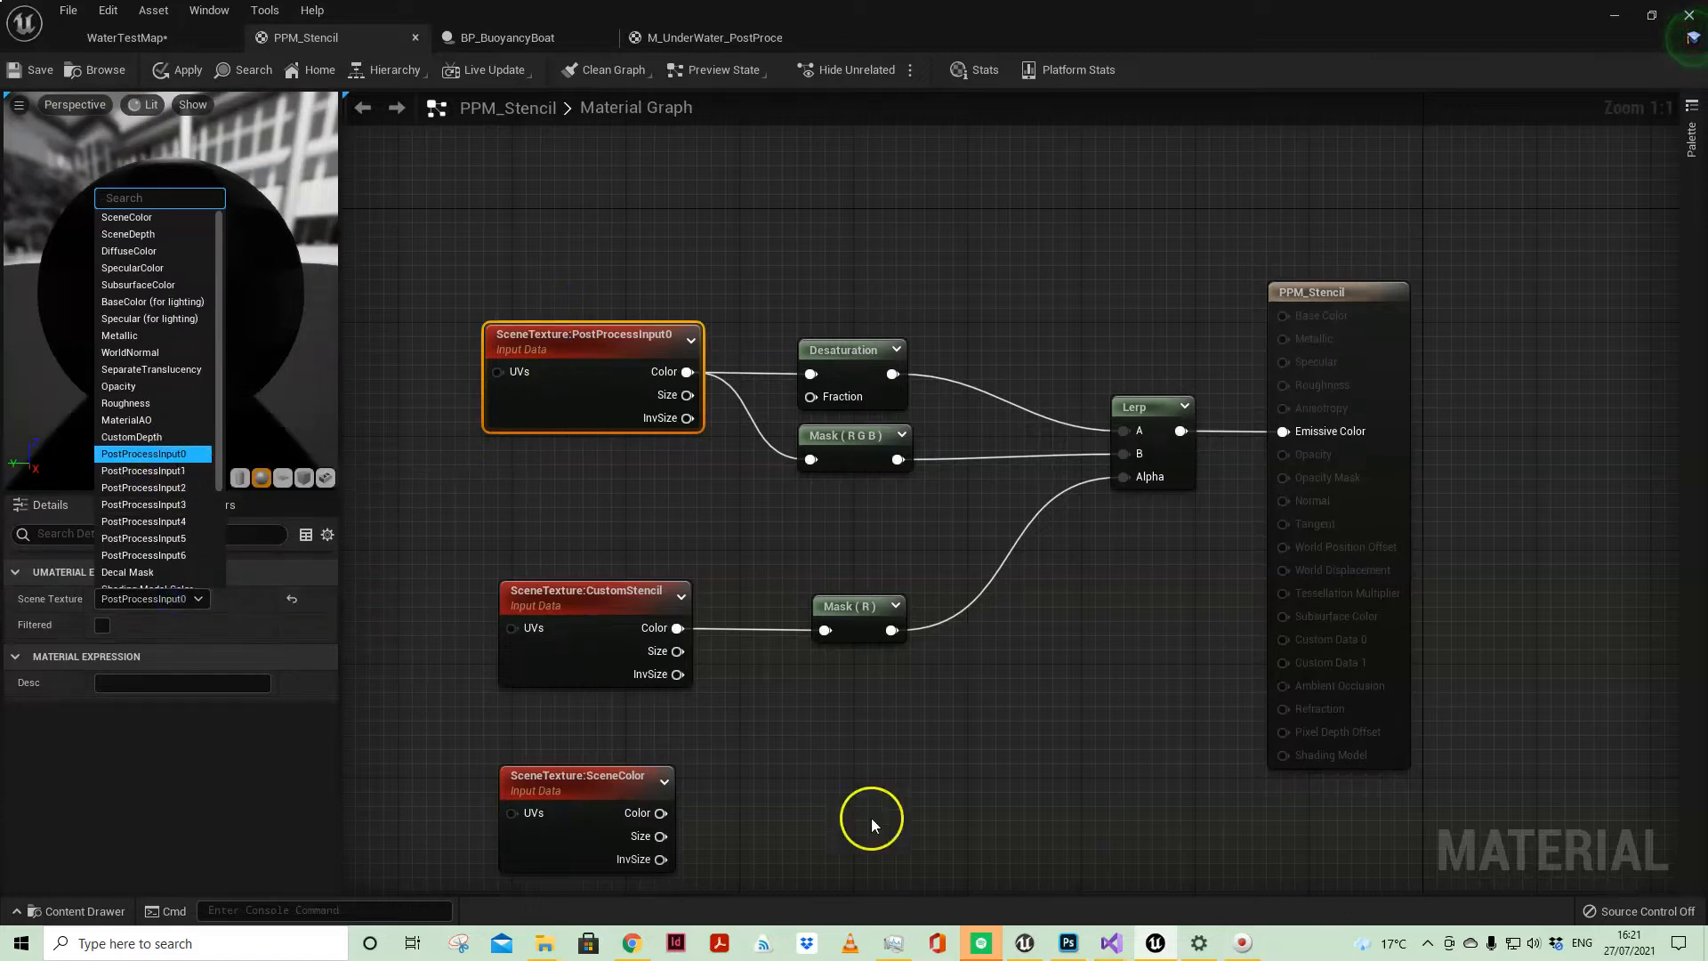
left_click(798, 805)
Step: Find the CustomStencil option among the SceneColor node's Scene Texture sources, and delete that node
left_click(579, 783)
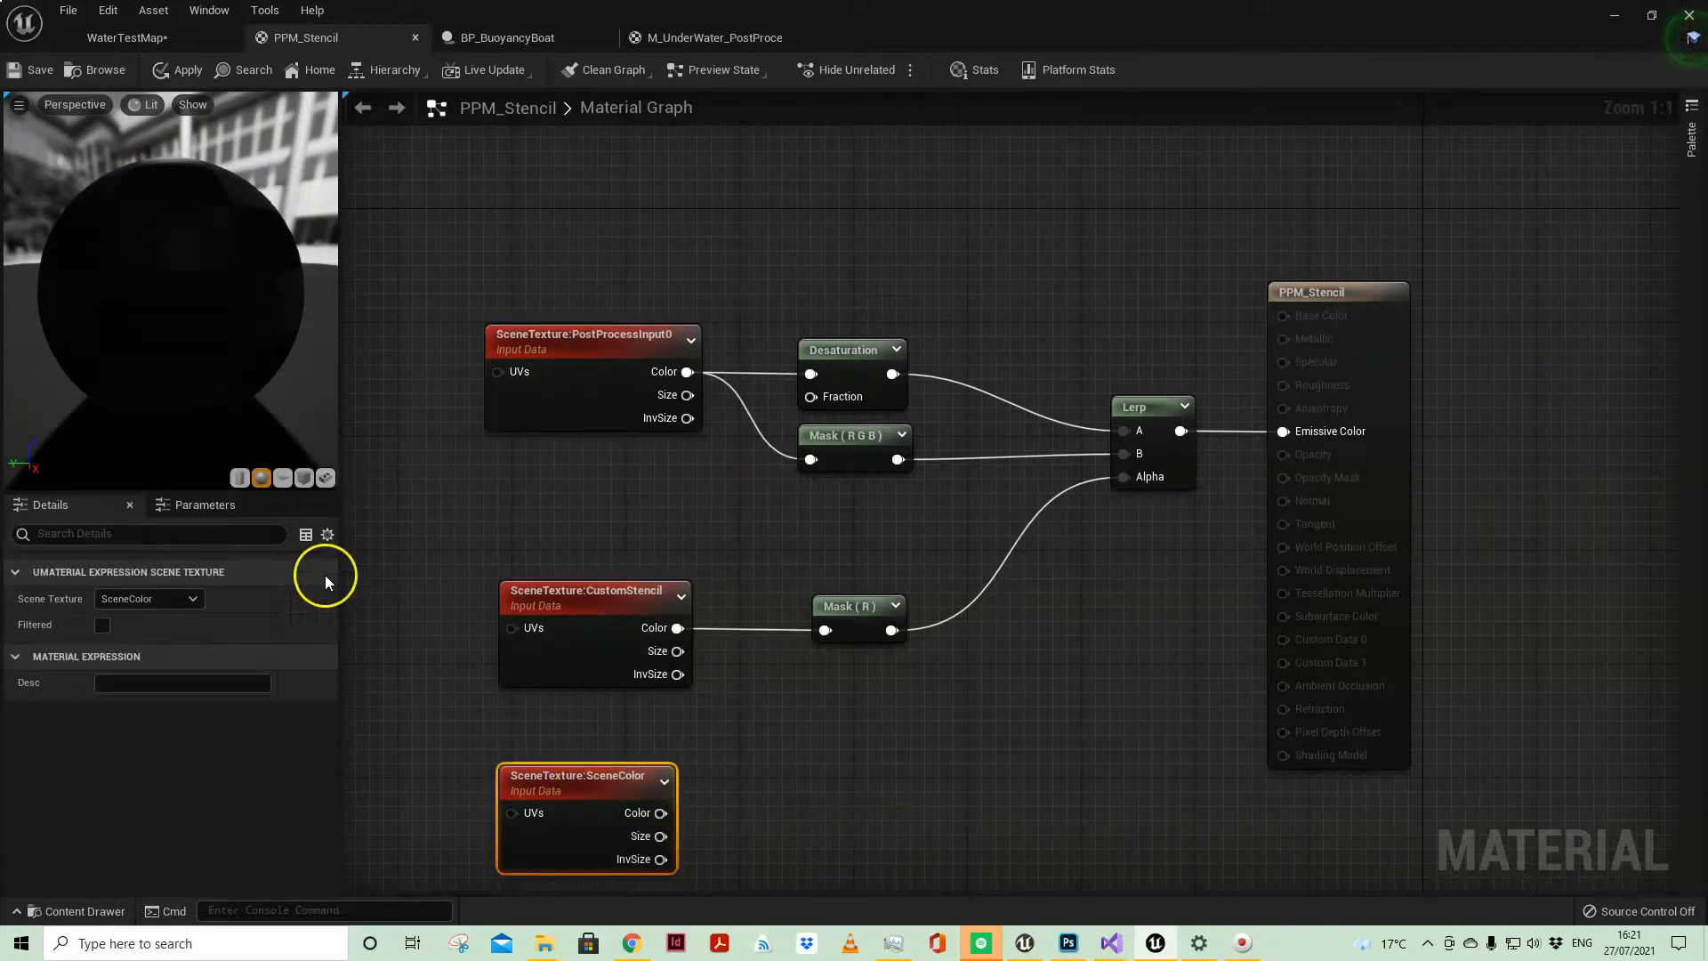
left_click(154, 599)
scroll(182, 480, "down", 3)
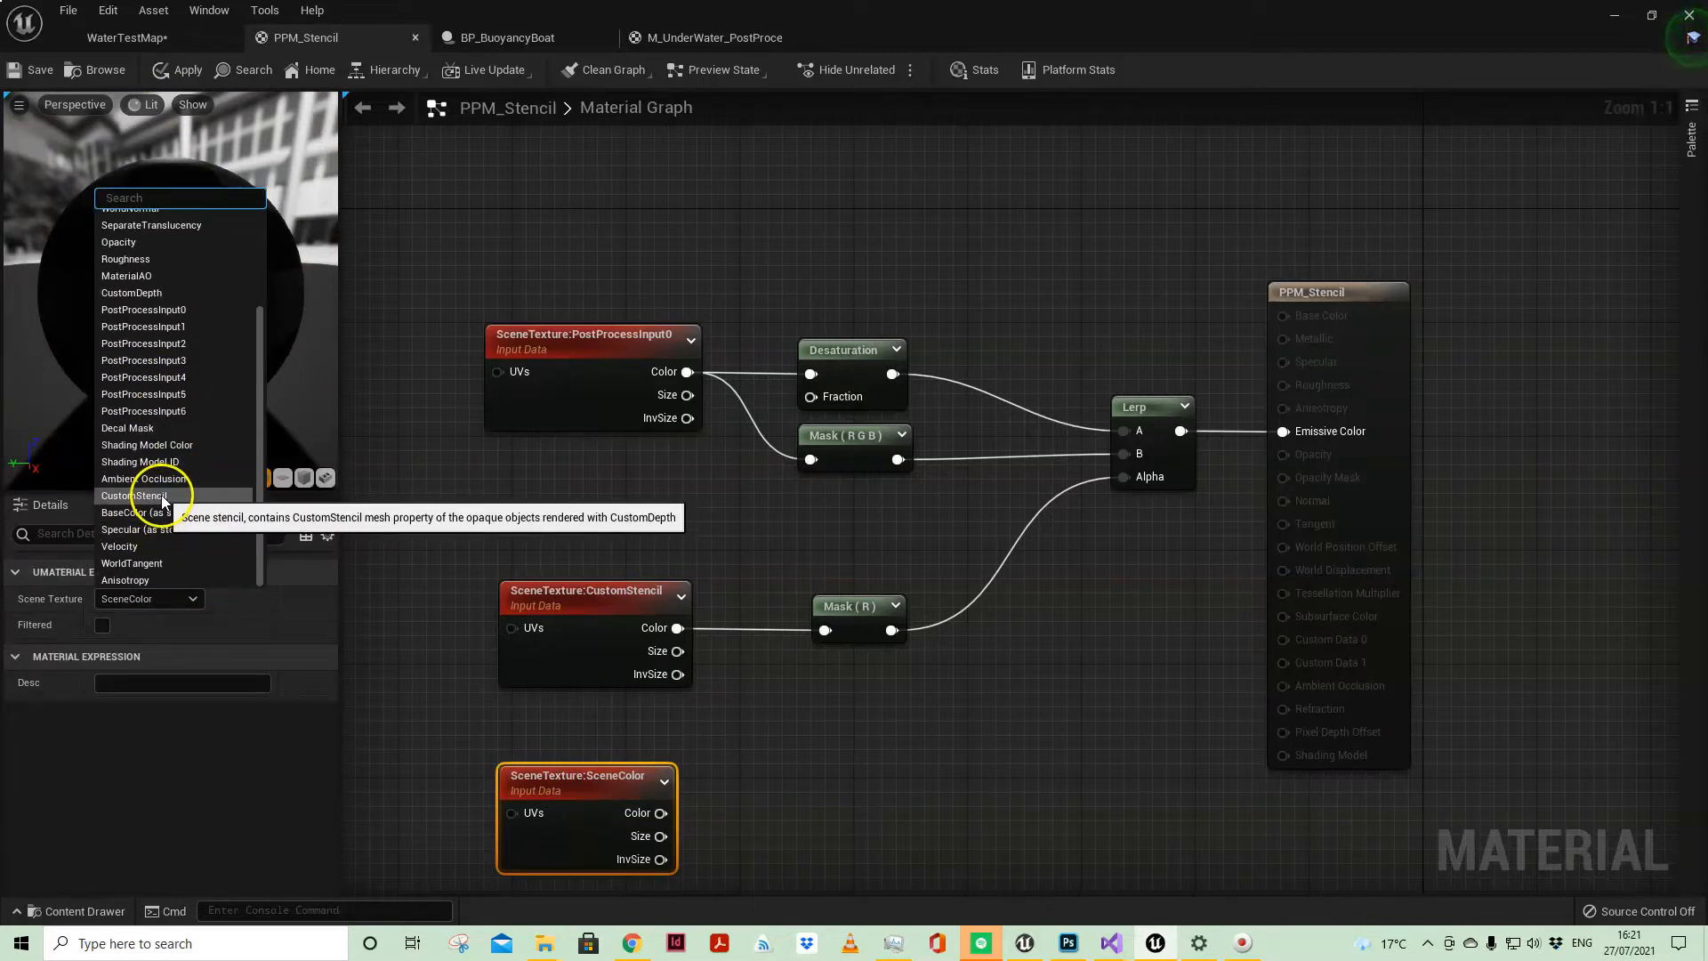
left_click(923, 803)
left_click_drag(448, 753, 754, 852)
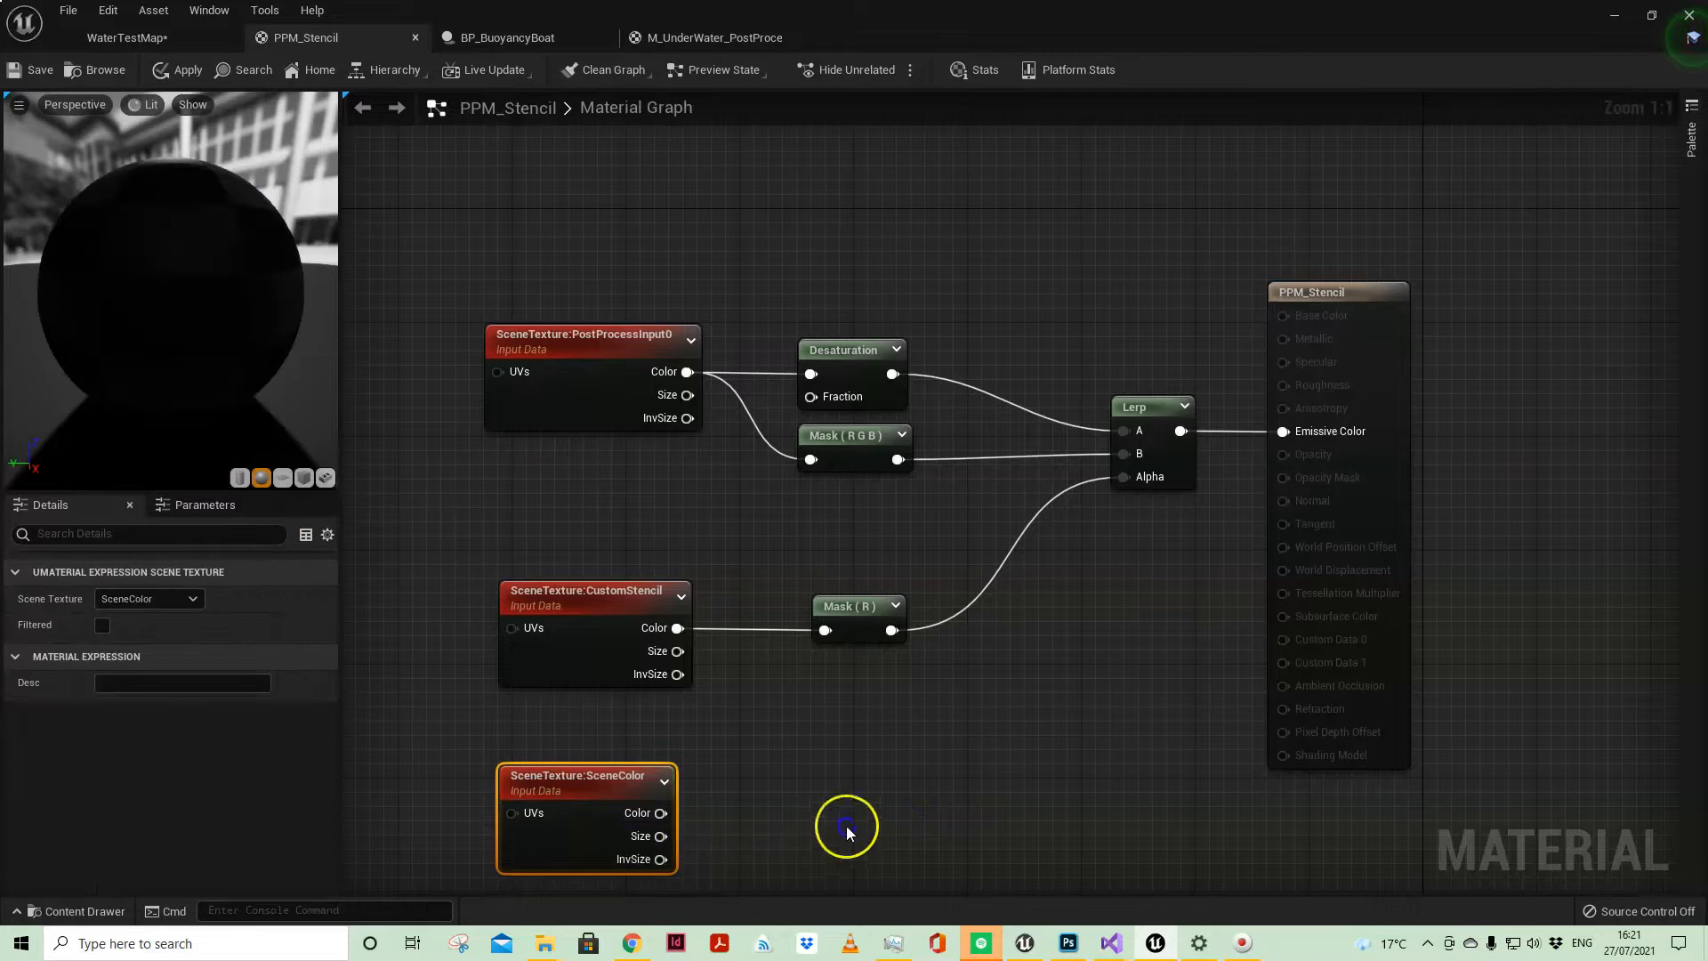
key("Delete")
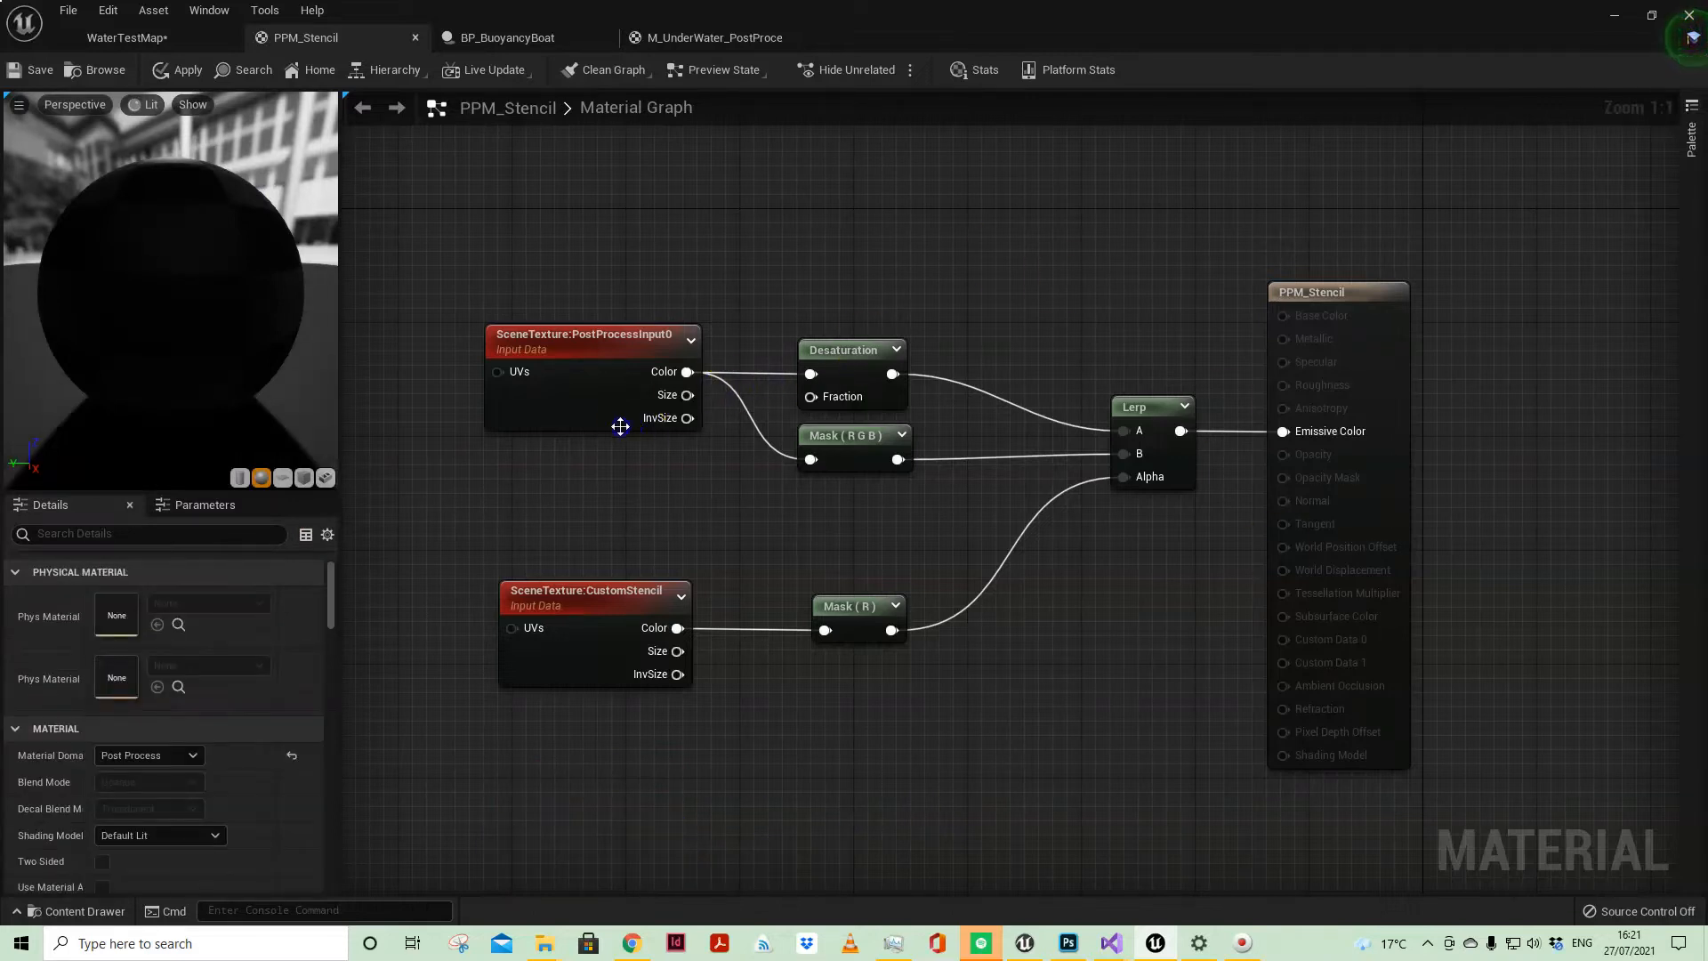
Step: Add a ComponentMask node below the existing Mask (R) node and limit it to the R channel
left_click(681, 603)
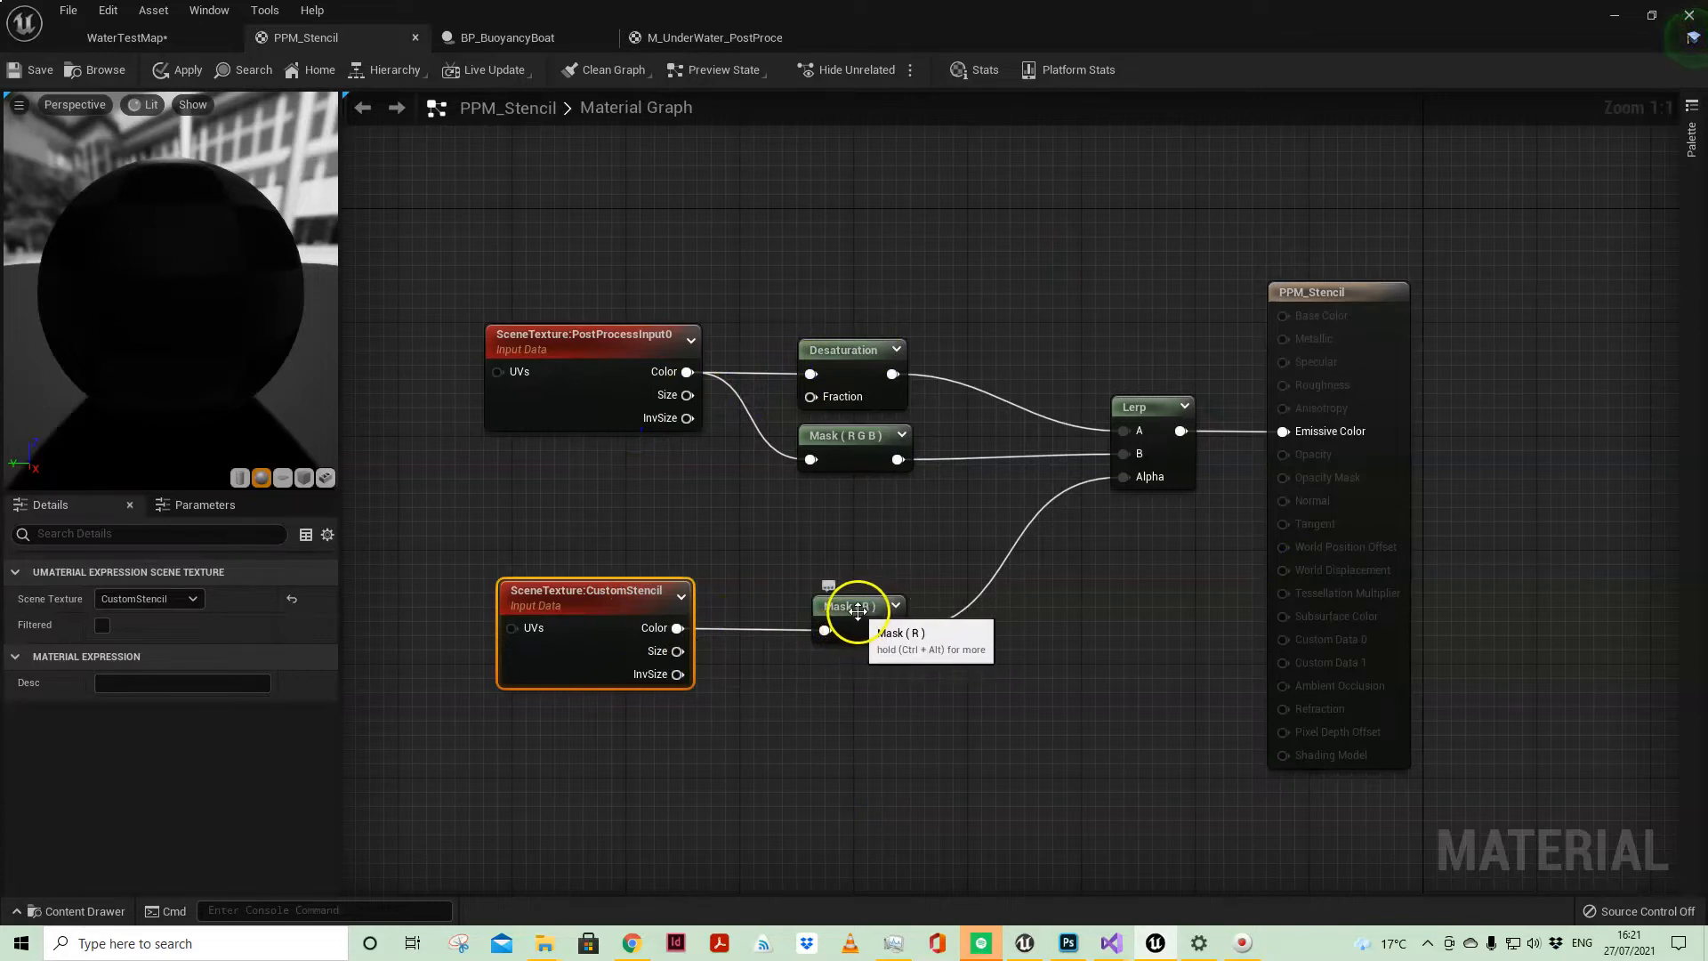
left_click(857, 611)
right_click(815, 716)
type("COMPONE")
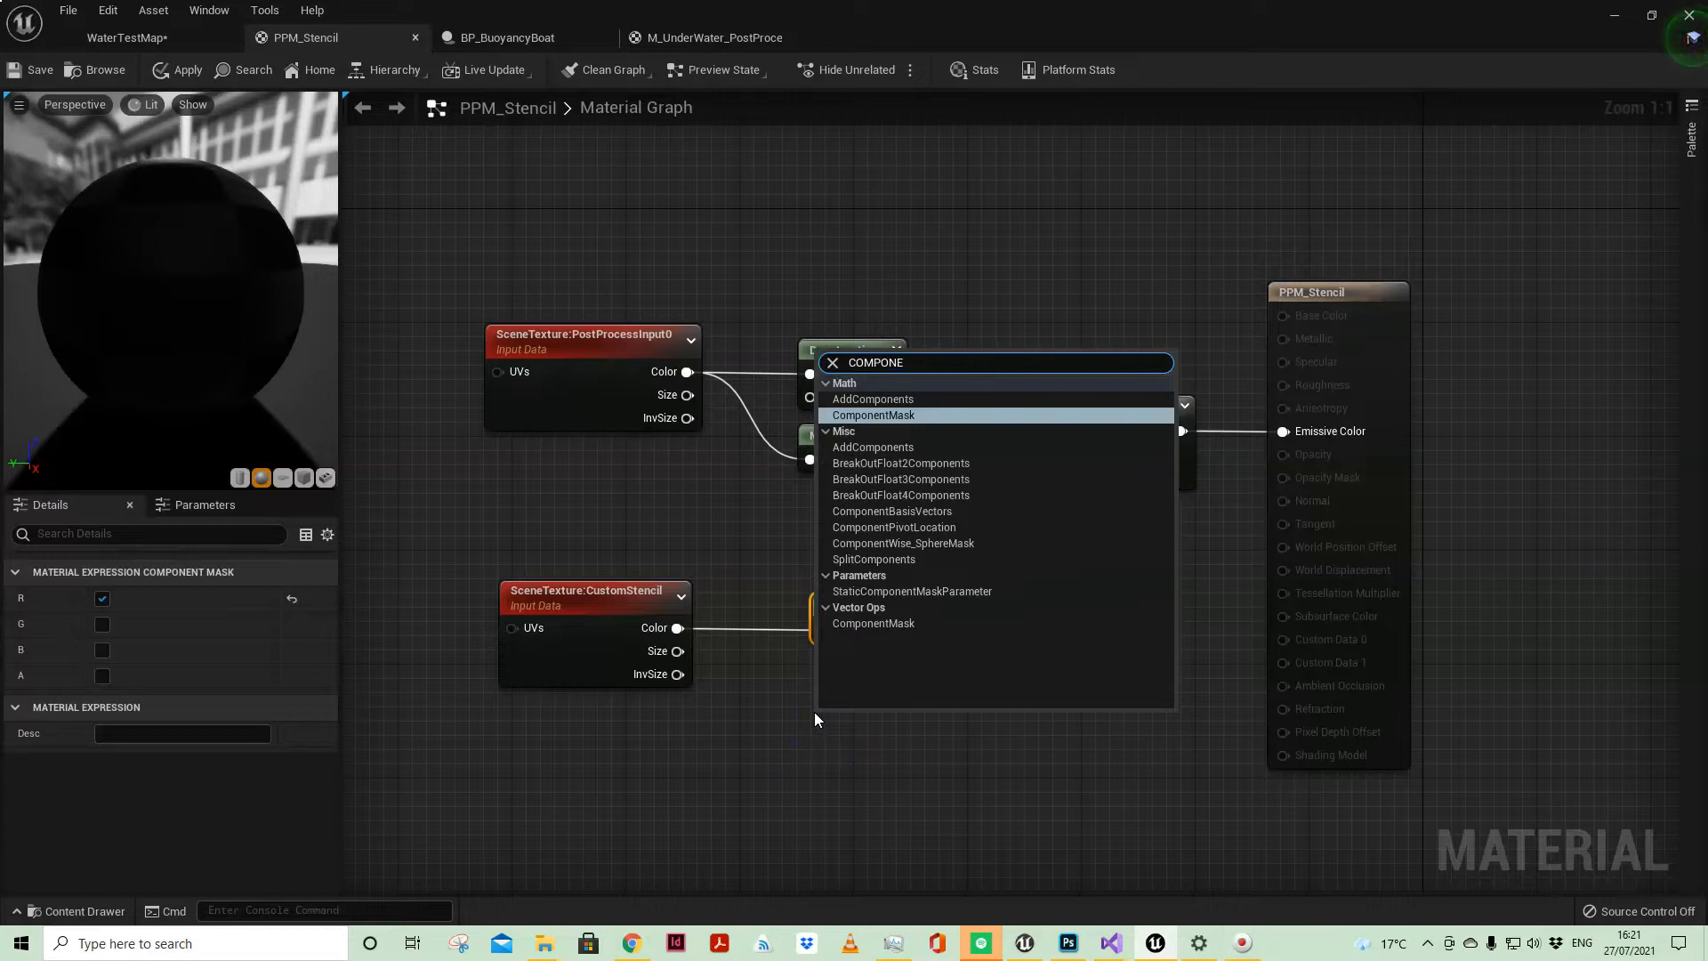
left_click(927, 413)
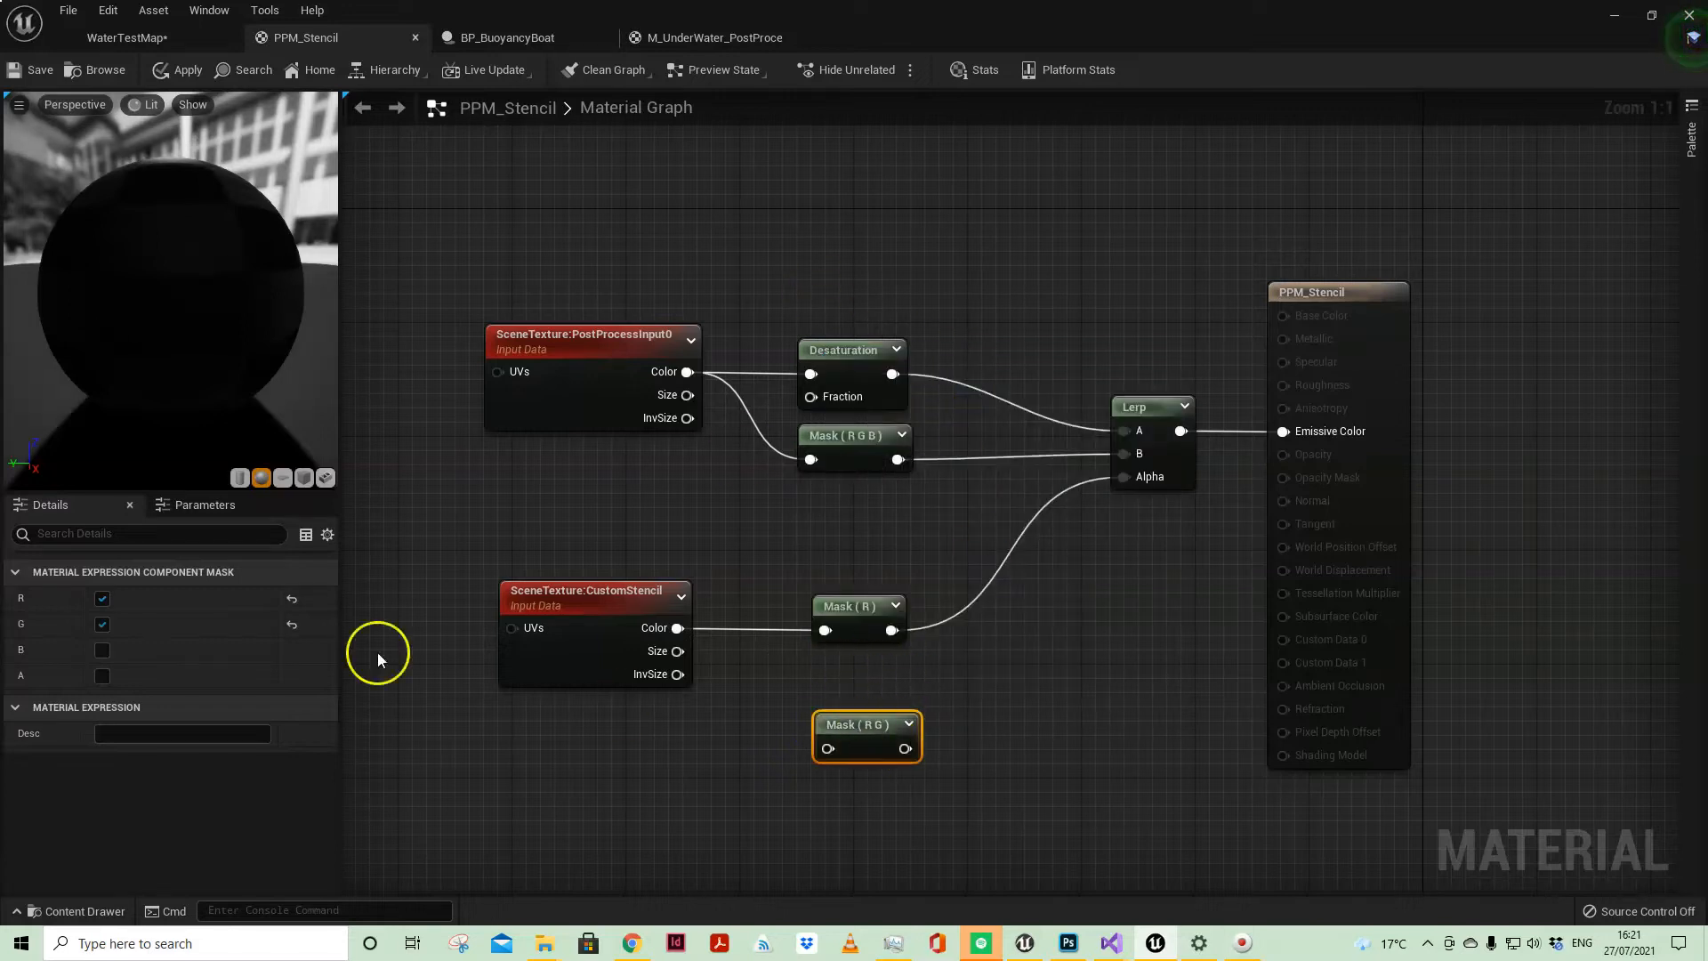
left_click(101, 625)
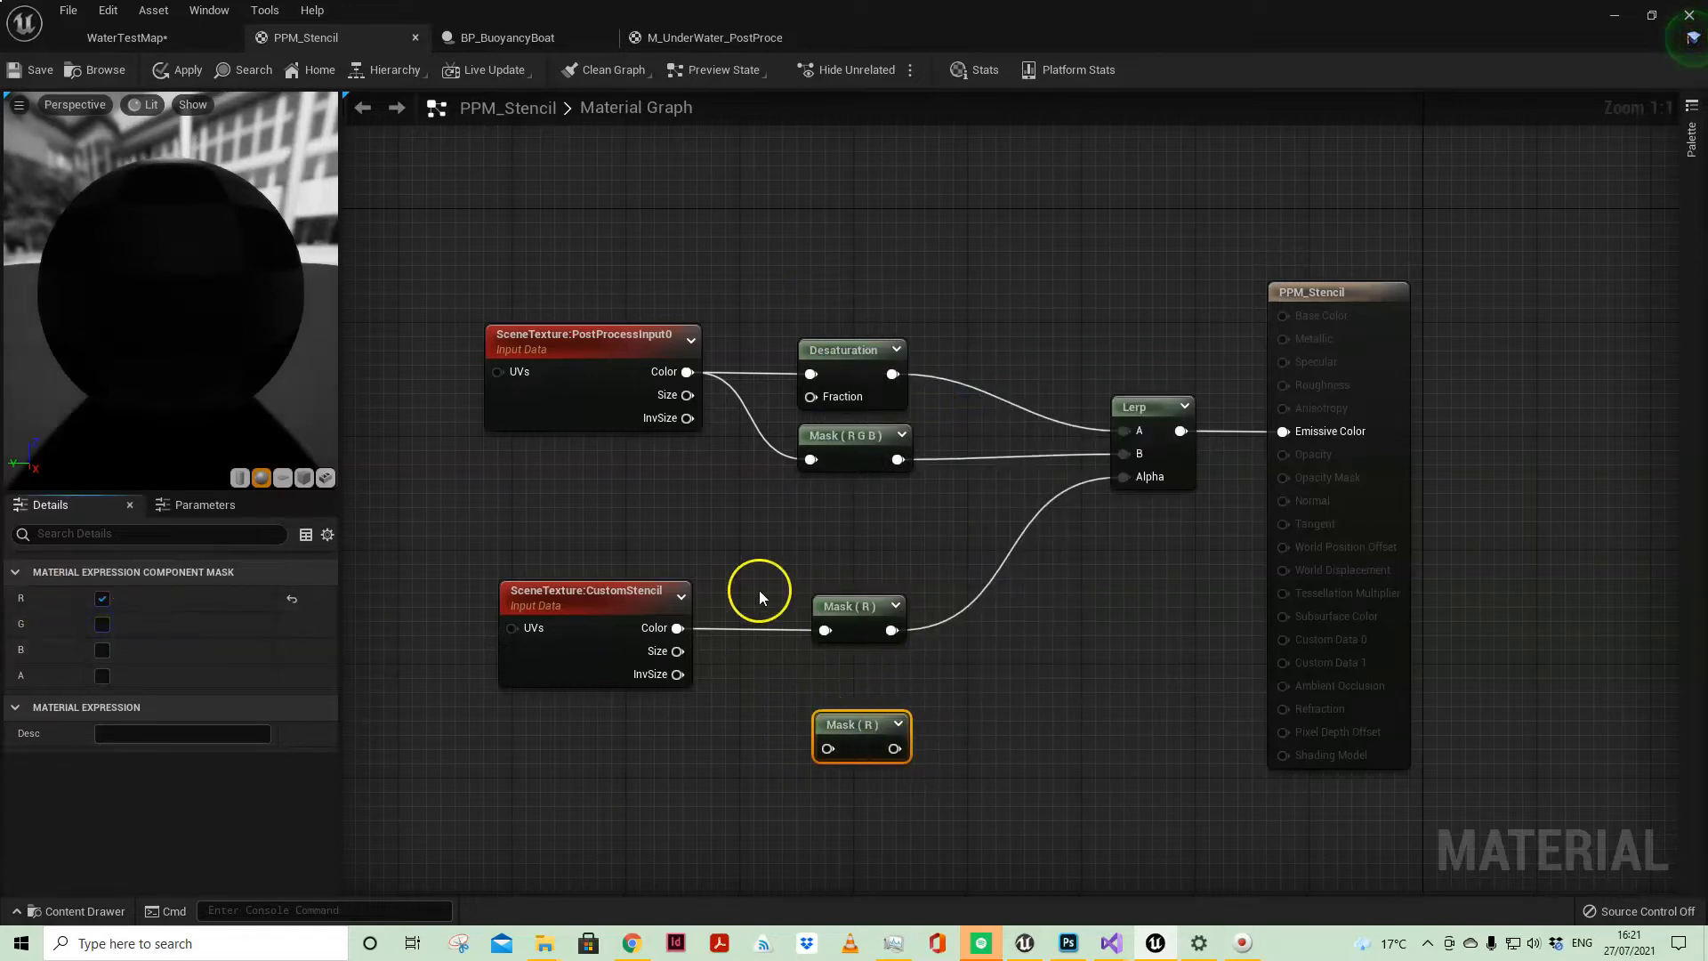
Step: Enable the G and B channels on the new component mask, matching the Mask (R G B) node
left_click(878, 416)
left_click(876, 460)
left_click(861, 725)
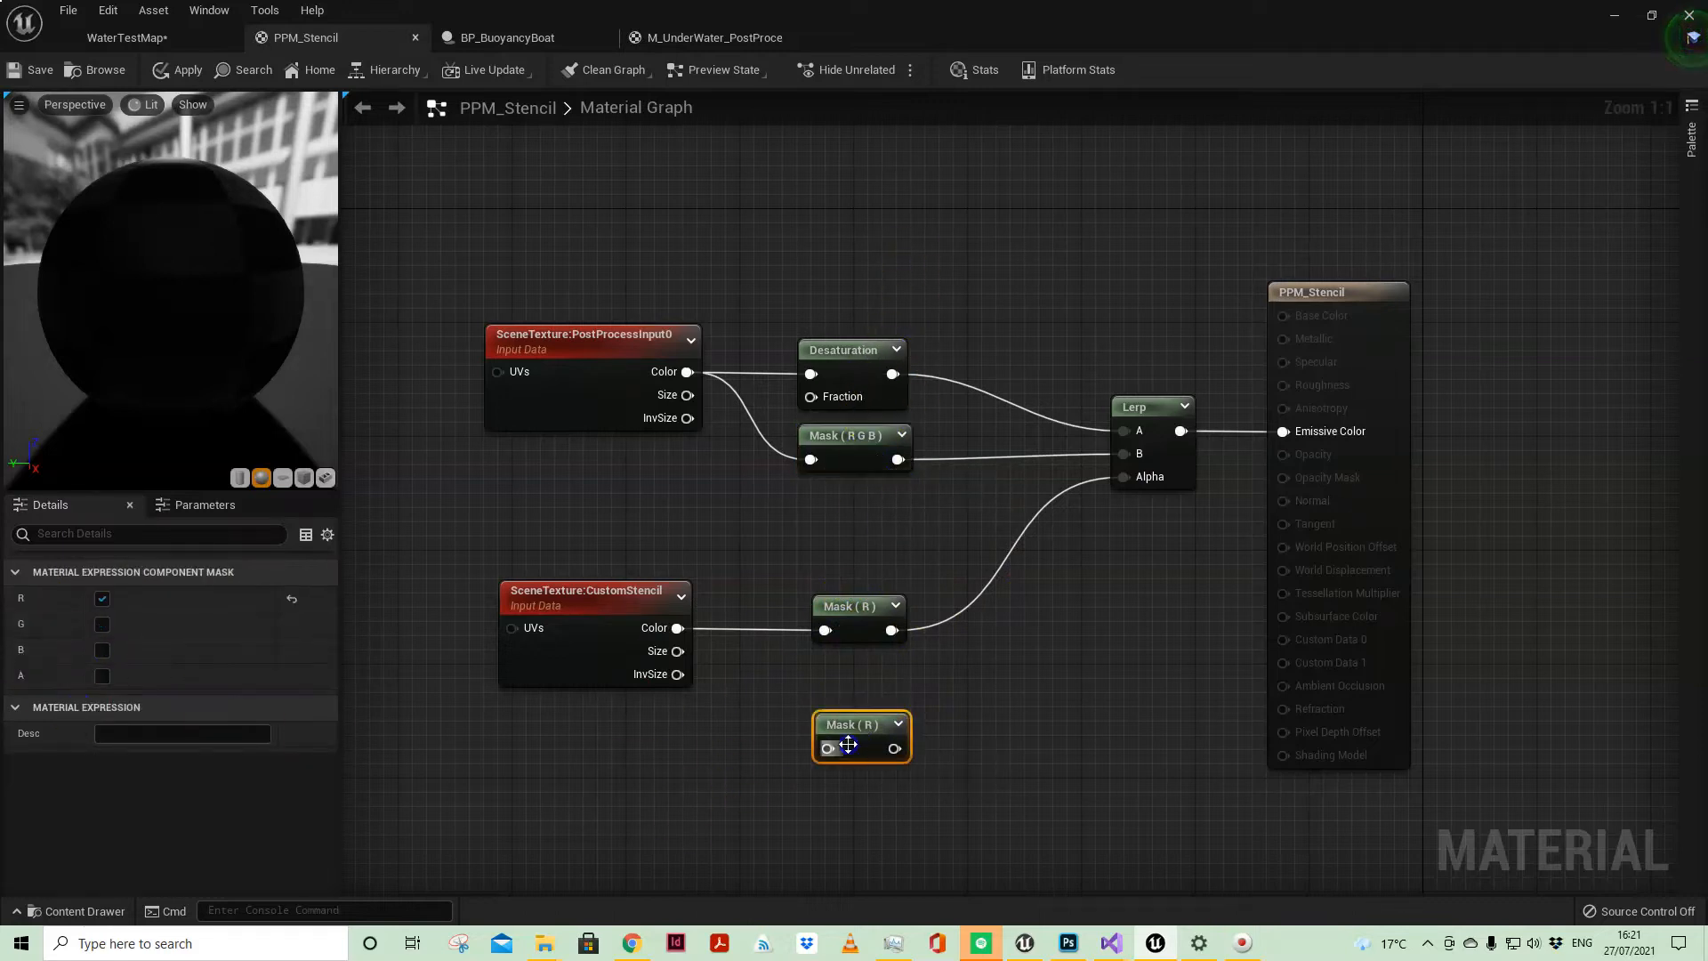
left_click(101, 625)
left_click(103, 650)
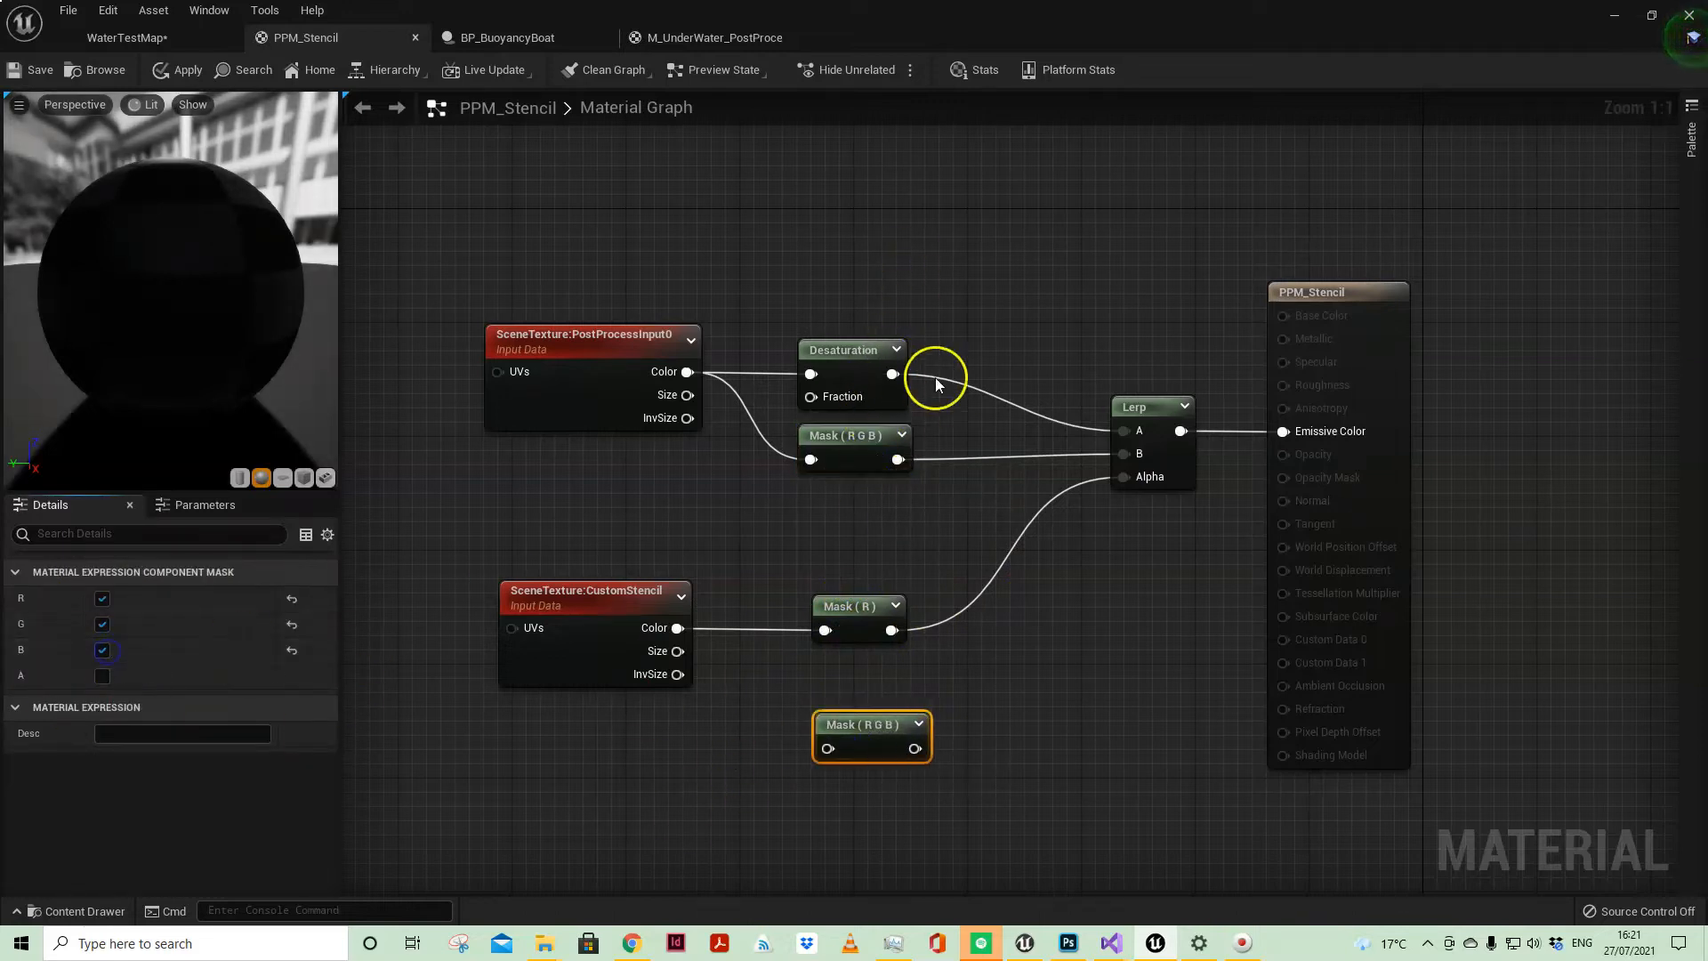
Step: Delete the unconnected component mask node below Mask (R)
left_click_drag(755, 461, 879, 623)
left_click_drag(972, 705, 846, 771)
key("Delete")
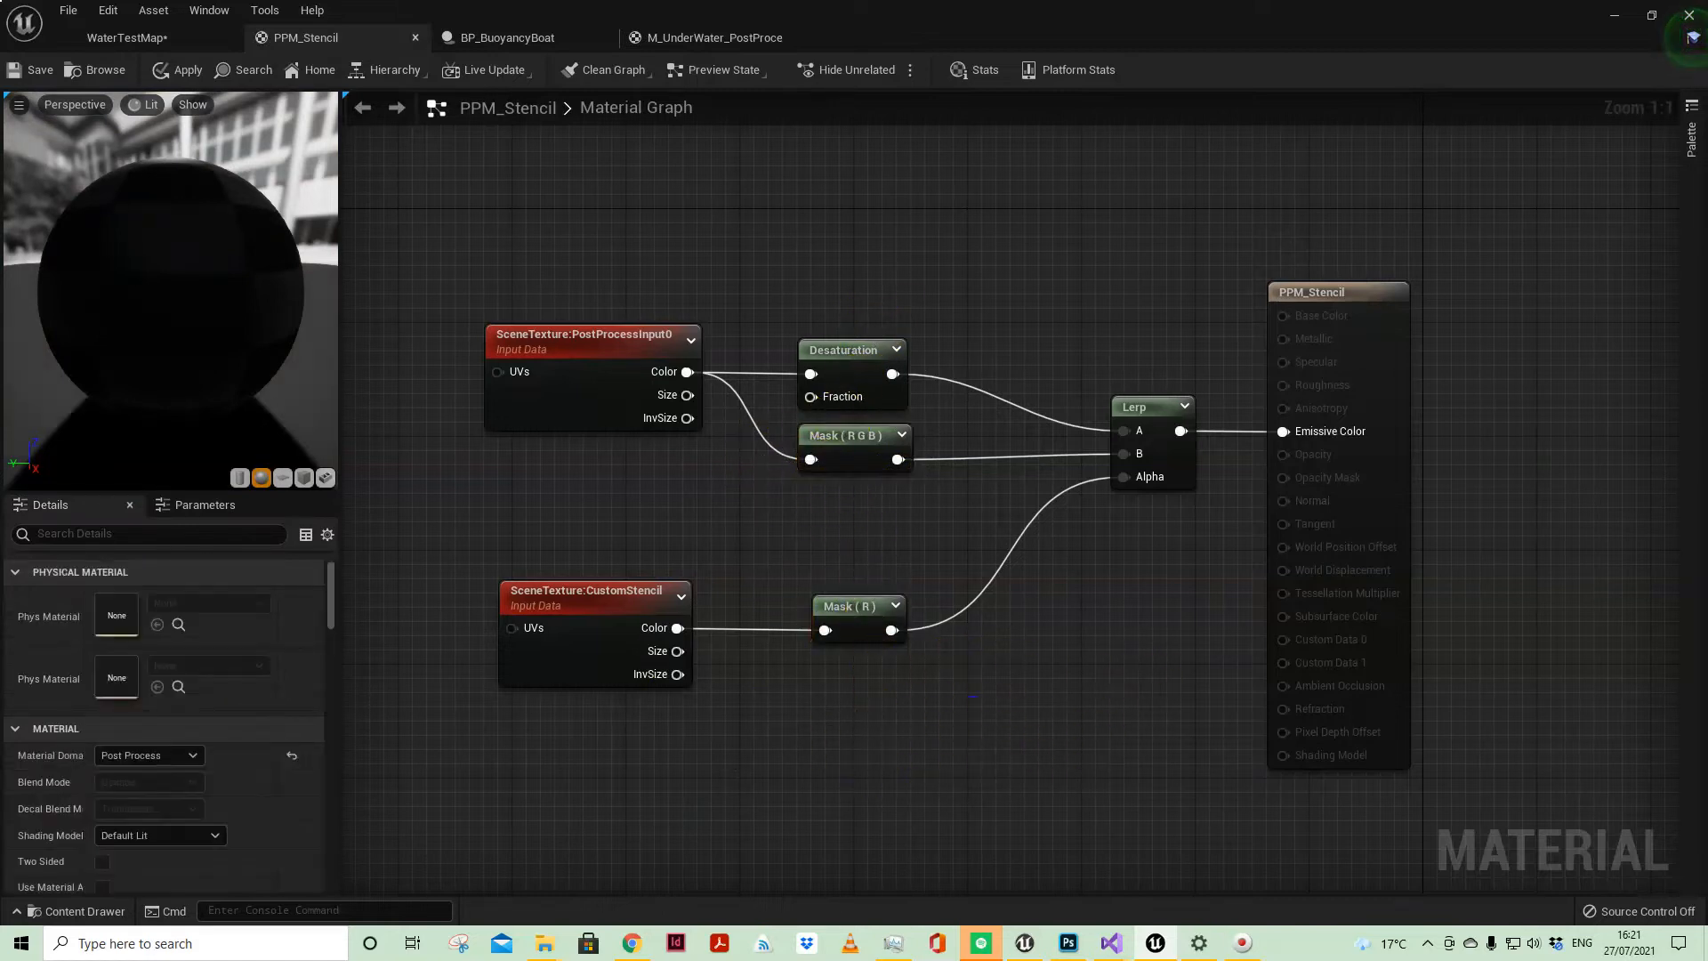
Step: Check the custom depth and stencil settings of the boat's StaticMesh component in WaterTestMap by filtering its properties for DEPTH
left_click(171, 41)
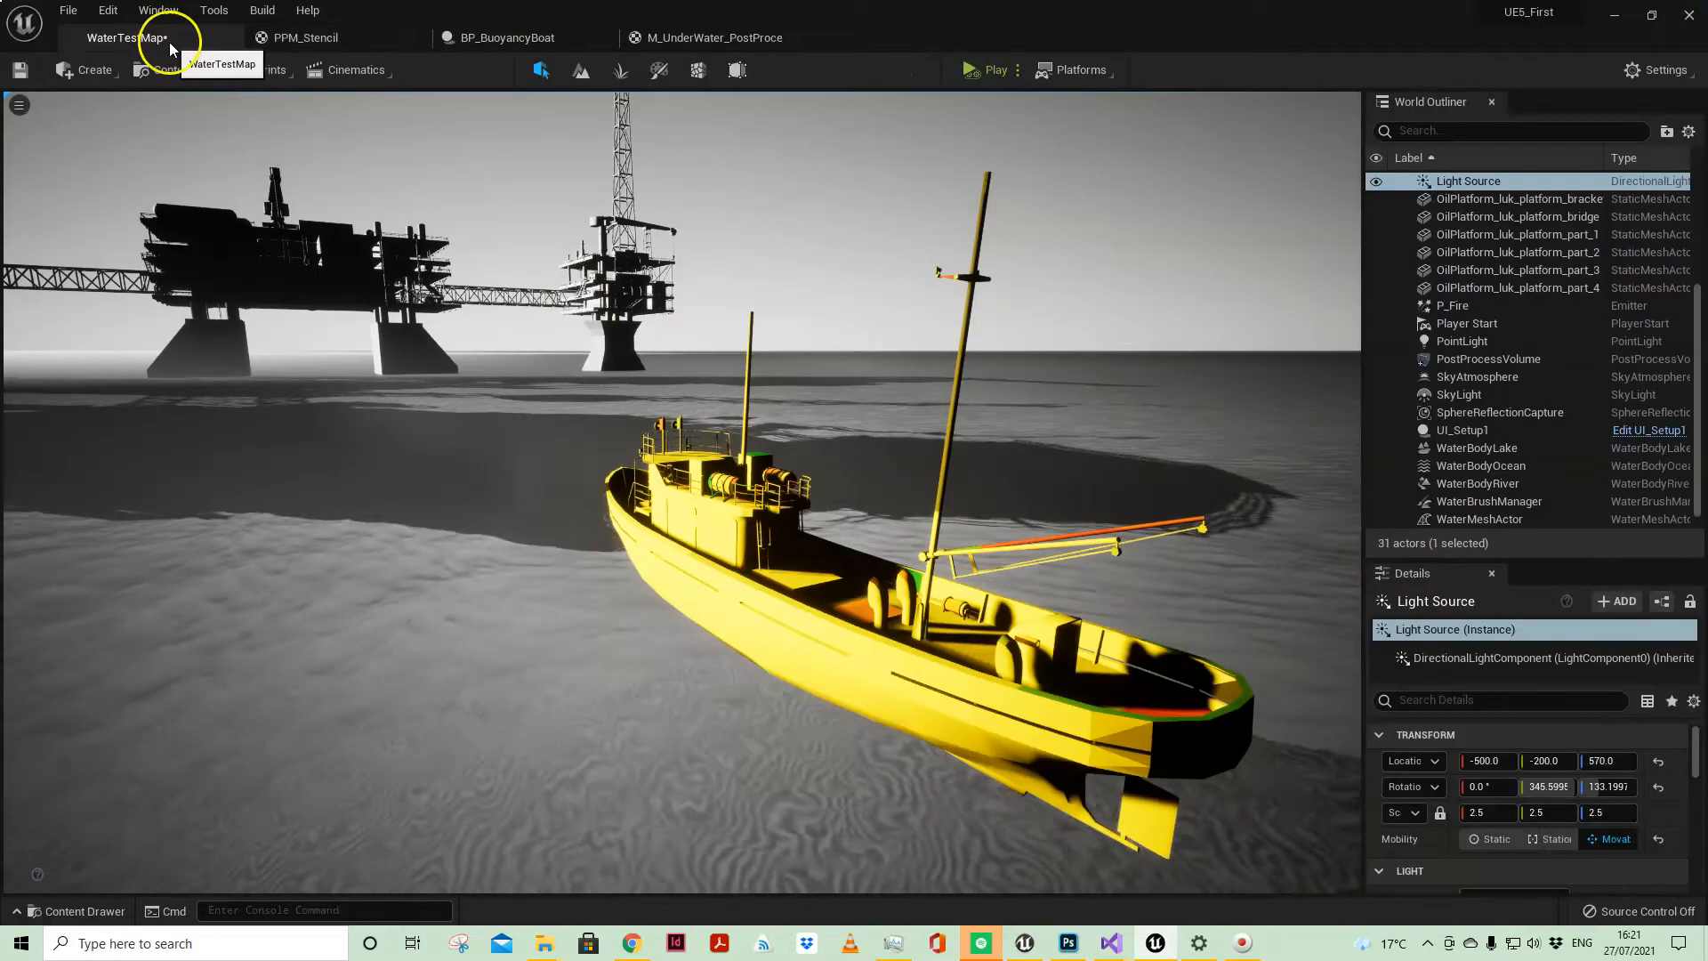
left_click(880, 601)
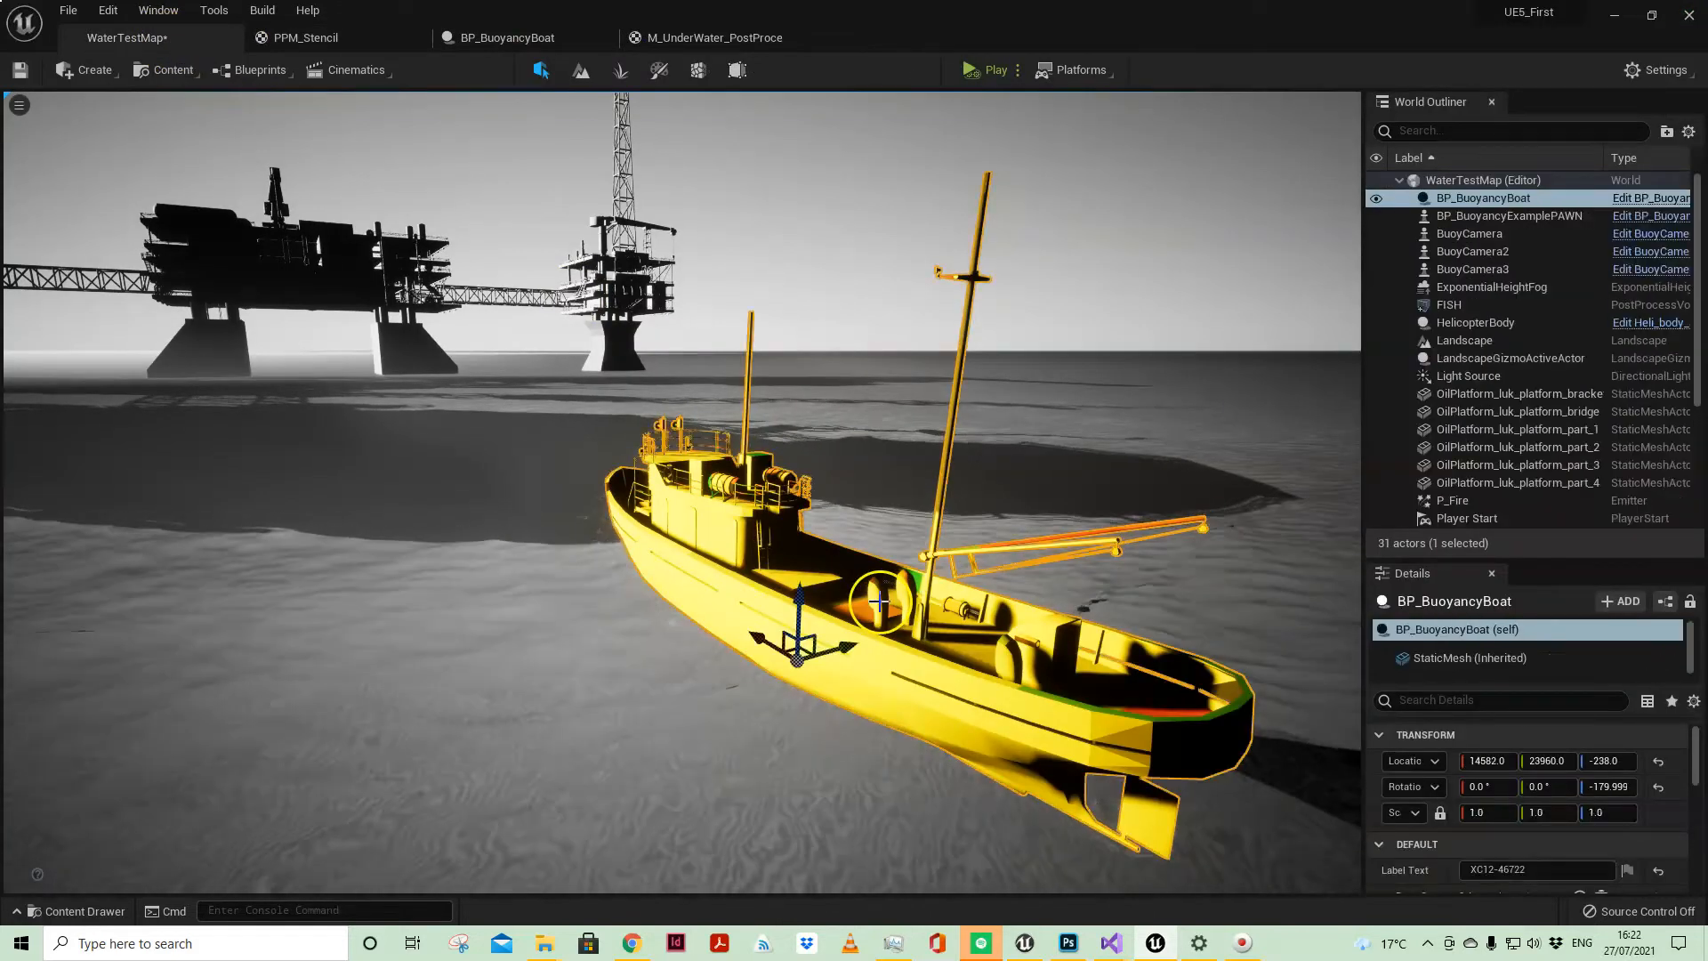
left_click(1472, 657)
left_click_drag(1582, 559, 1583, 263)
left_click(1418, 431)
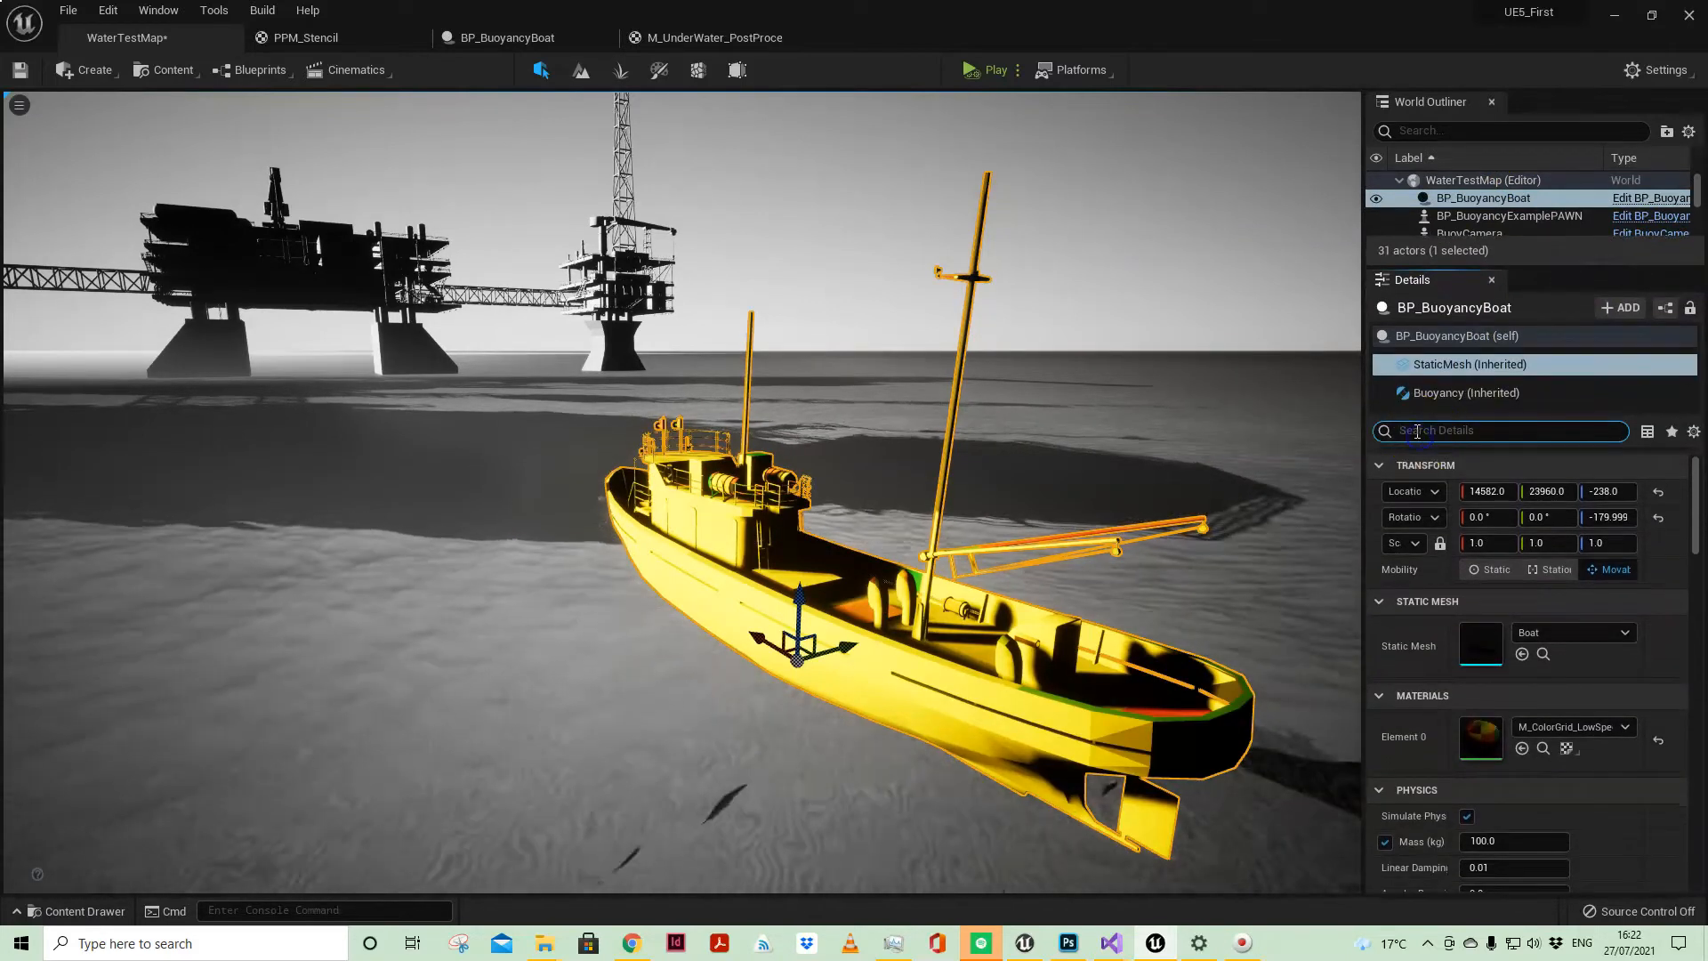
type("DEPTH")
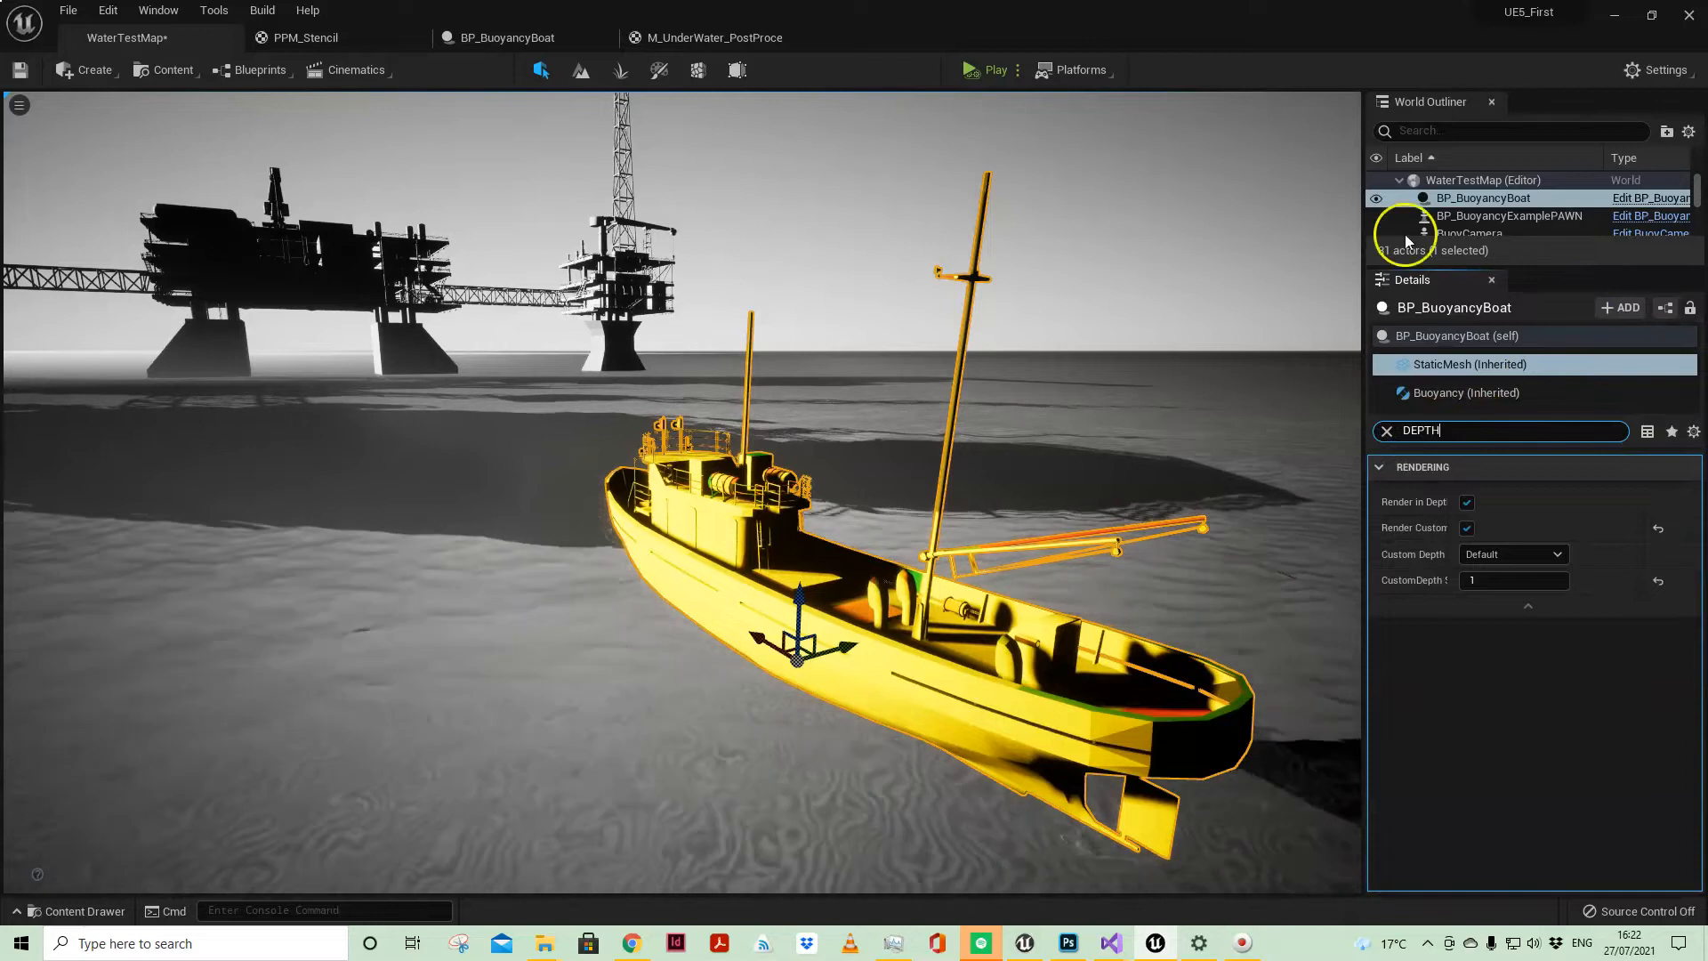
left_click_drag(1448, 495, 1531, 499)
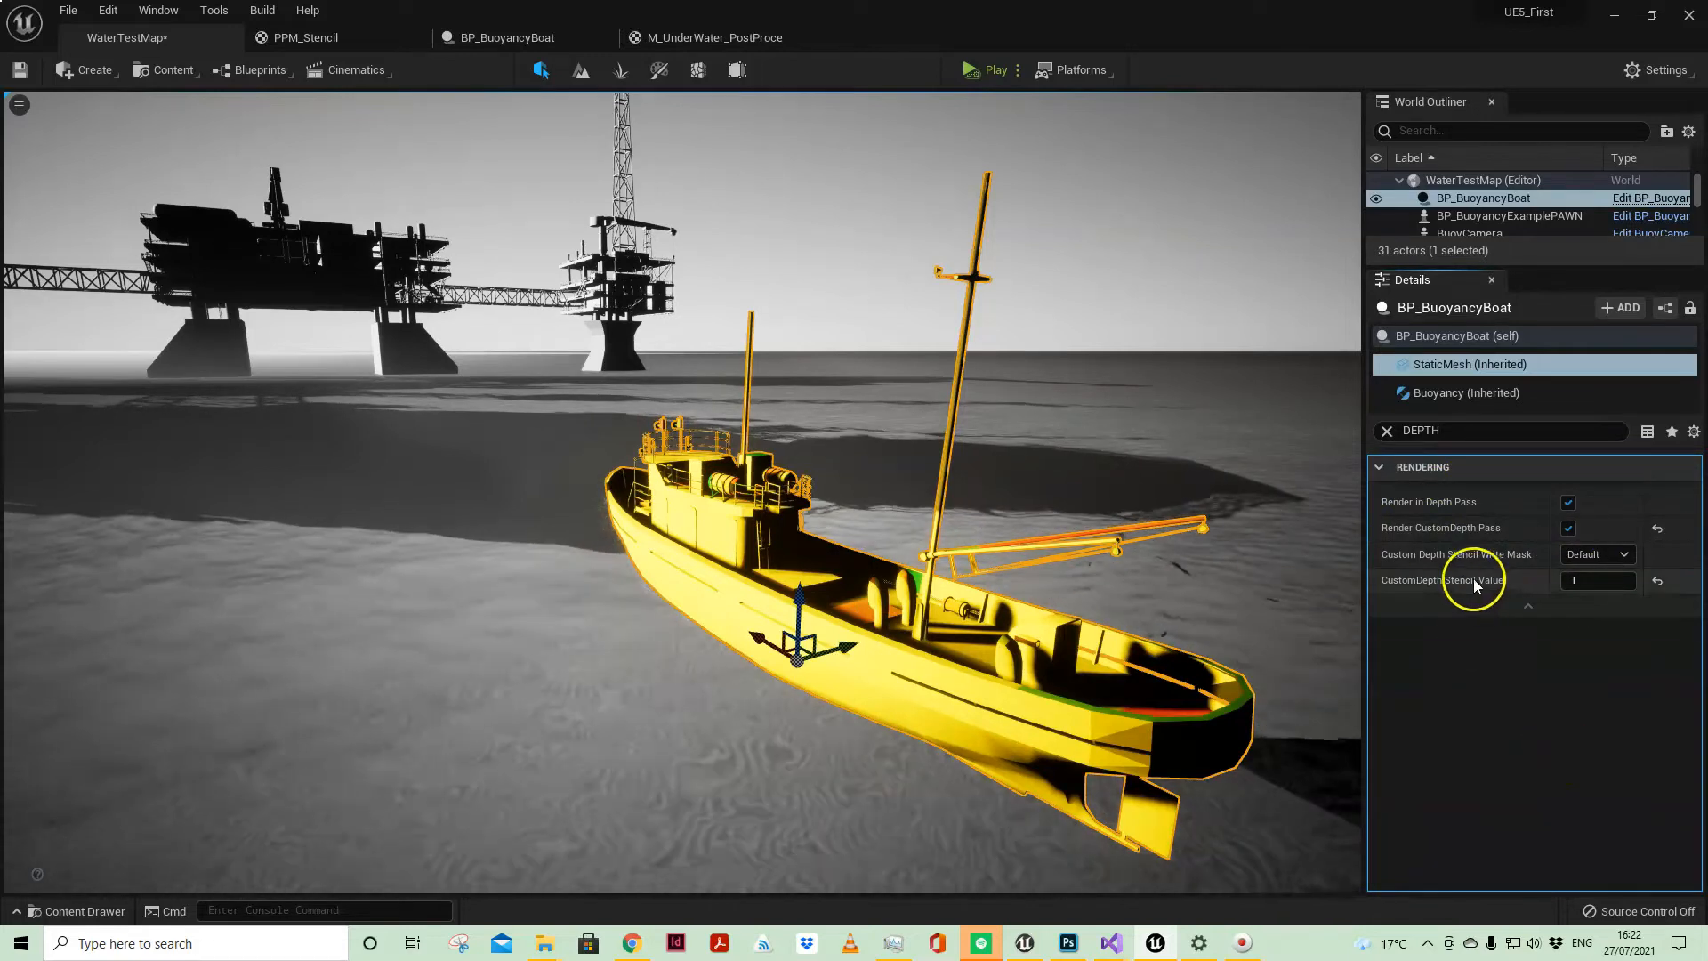
left_click(1600, 581)
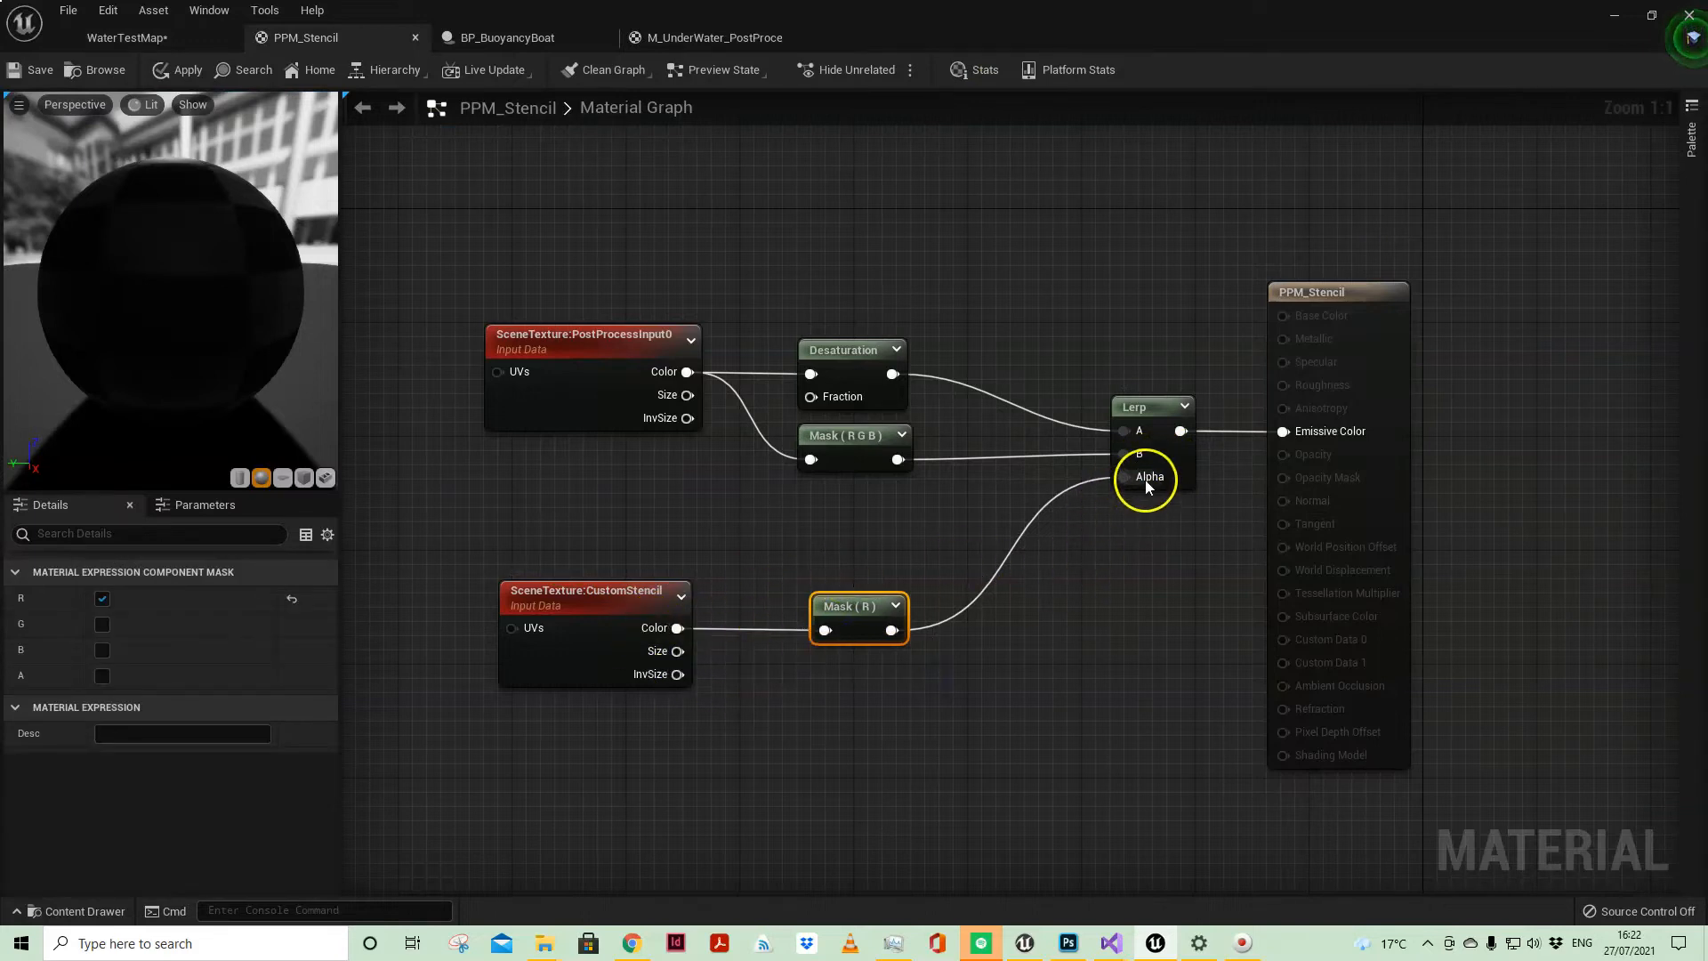
Step: Swap the Lerp inputs so Mask (R G B) feeds A and Desaturation feeds B, apply the material, and view the level
left_click(878, 361)
left_click(841, 447)
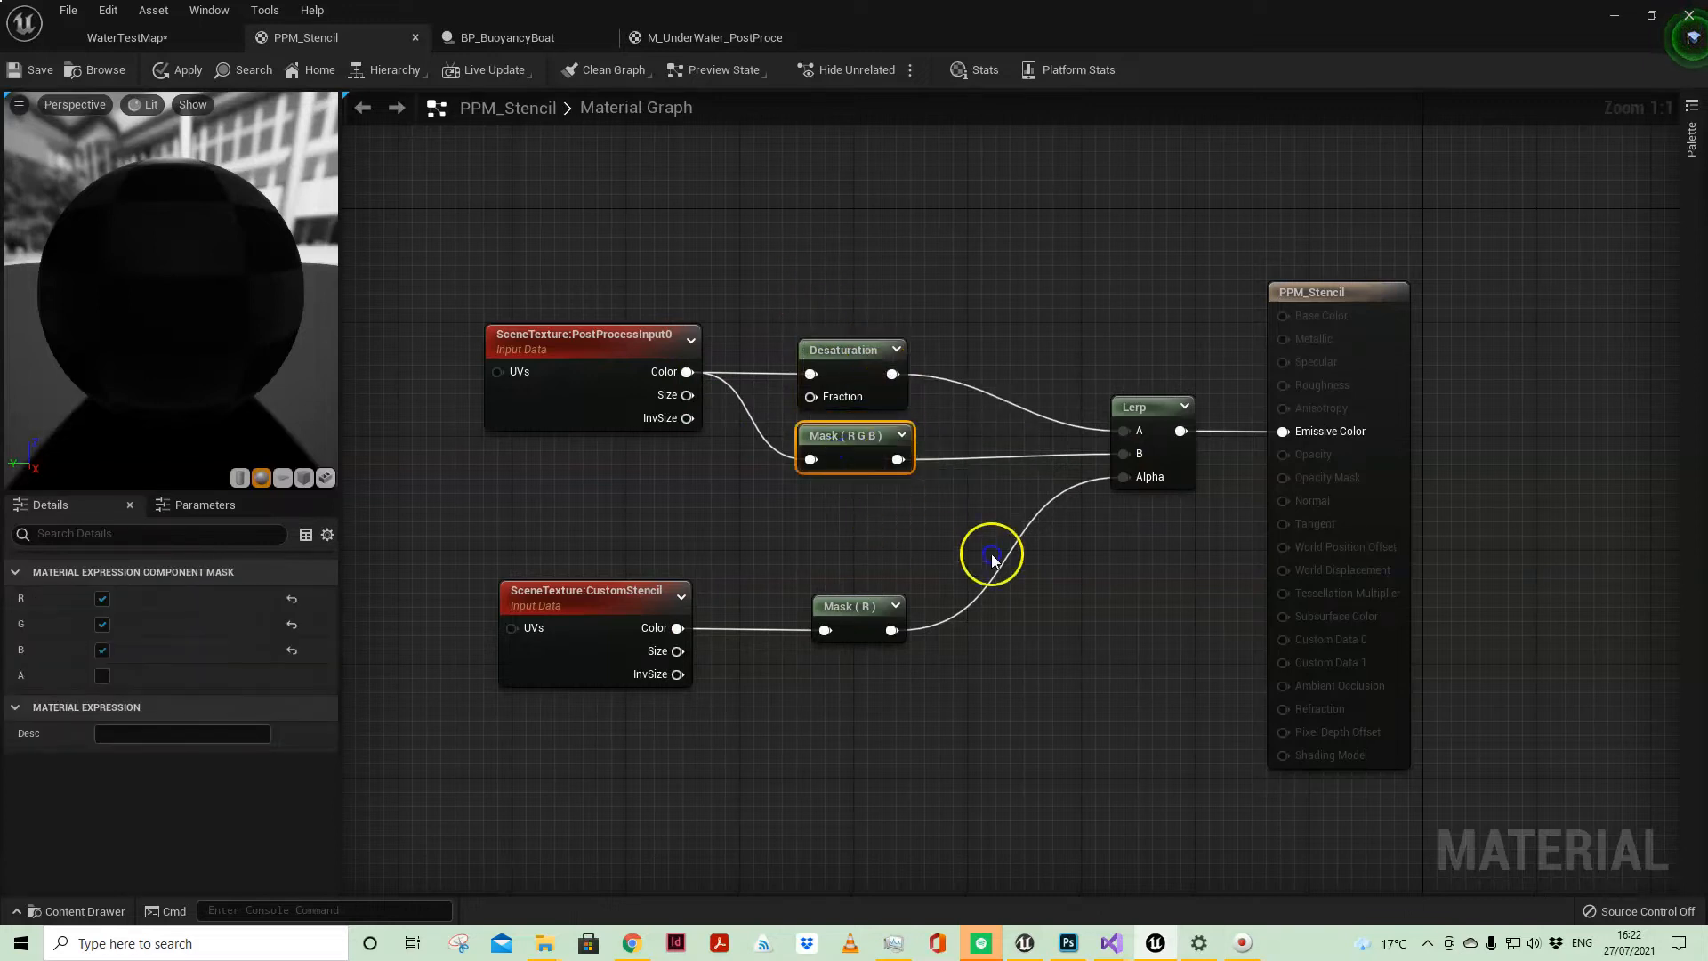
left_click(1156, 460)
left_click_drag(1126, 455, 1125, 433, "ctrl")
left_click_drag(893, 374, 1127, 456)
left_click(187, 71)
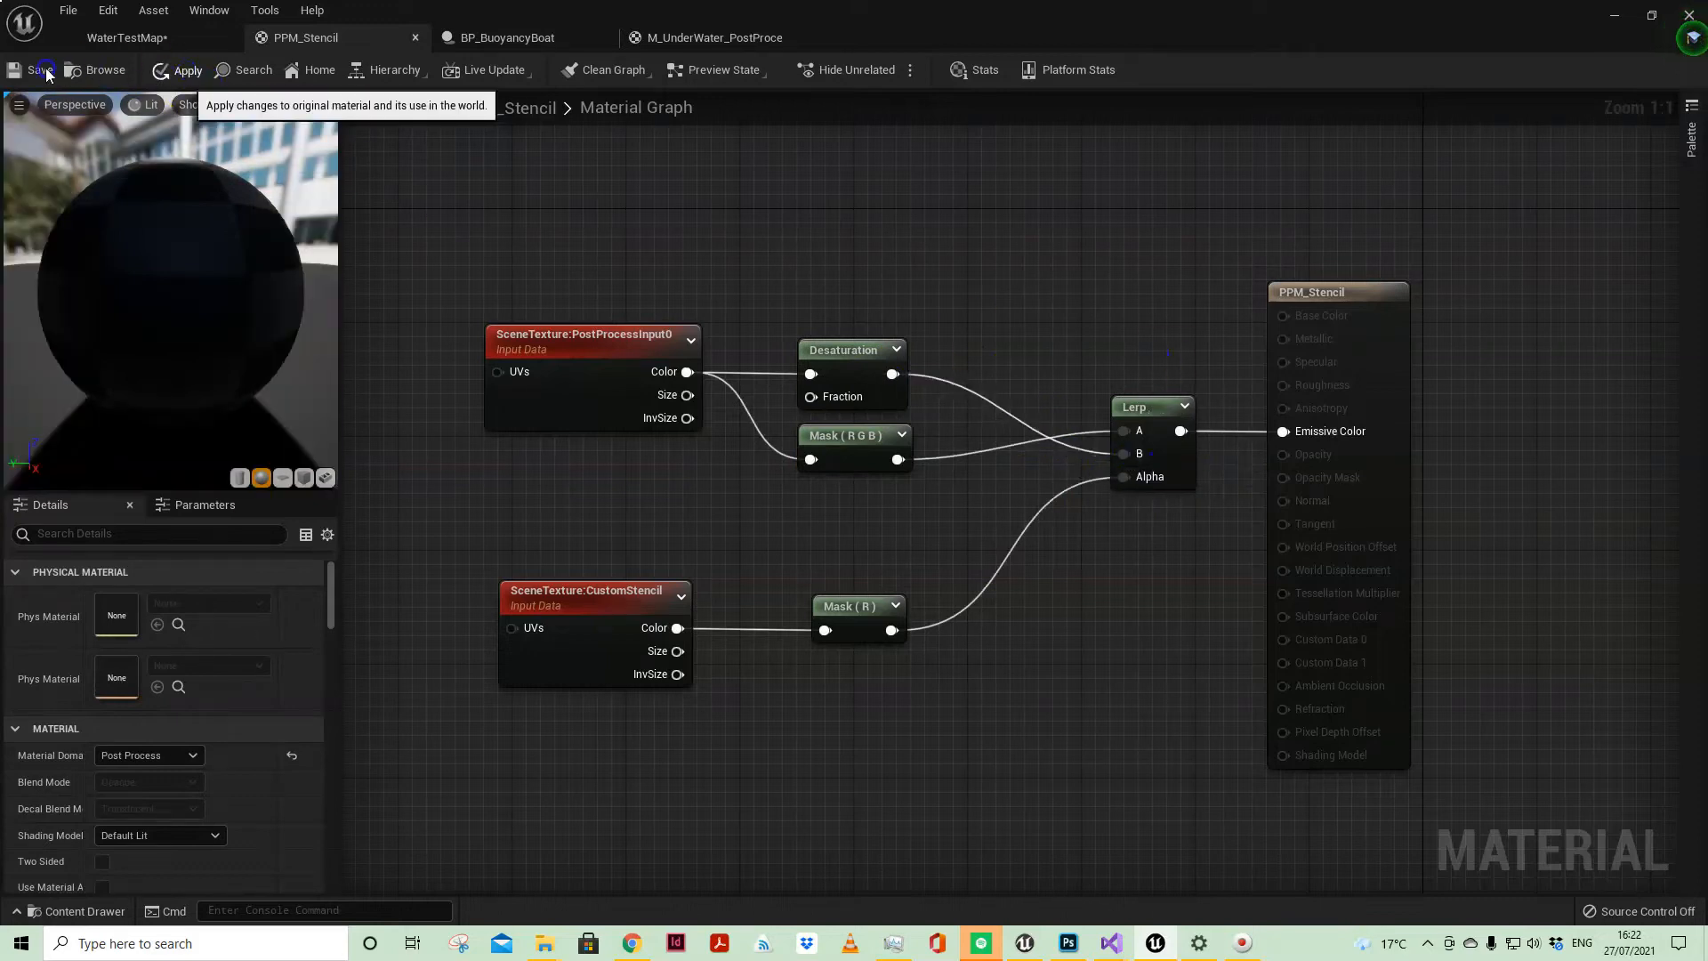
left_click(151, 39)
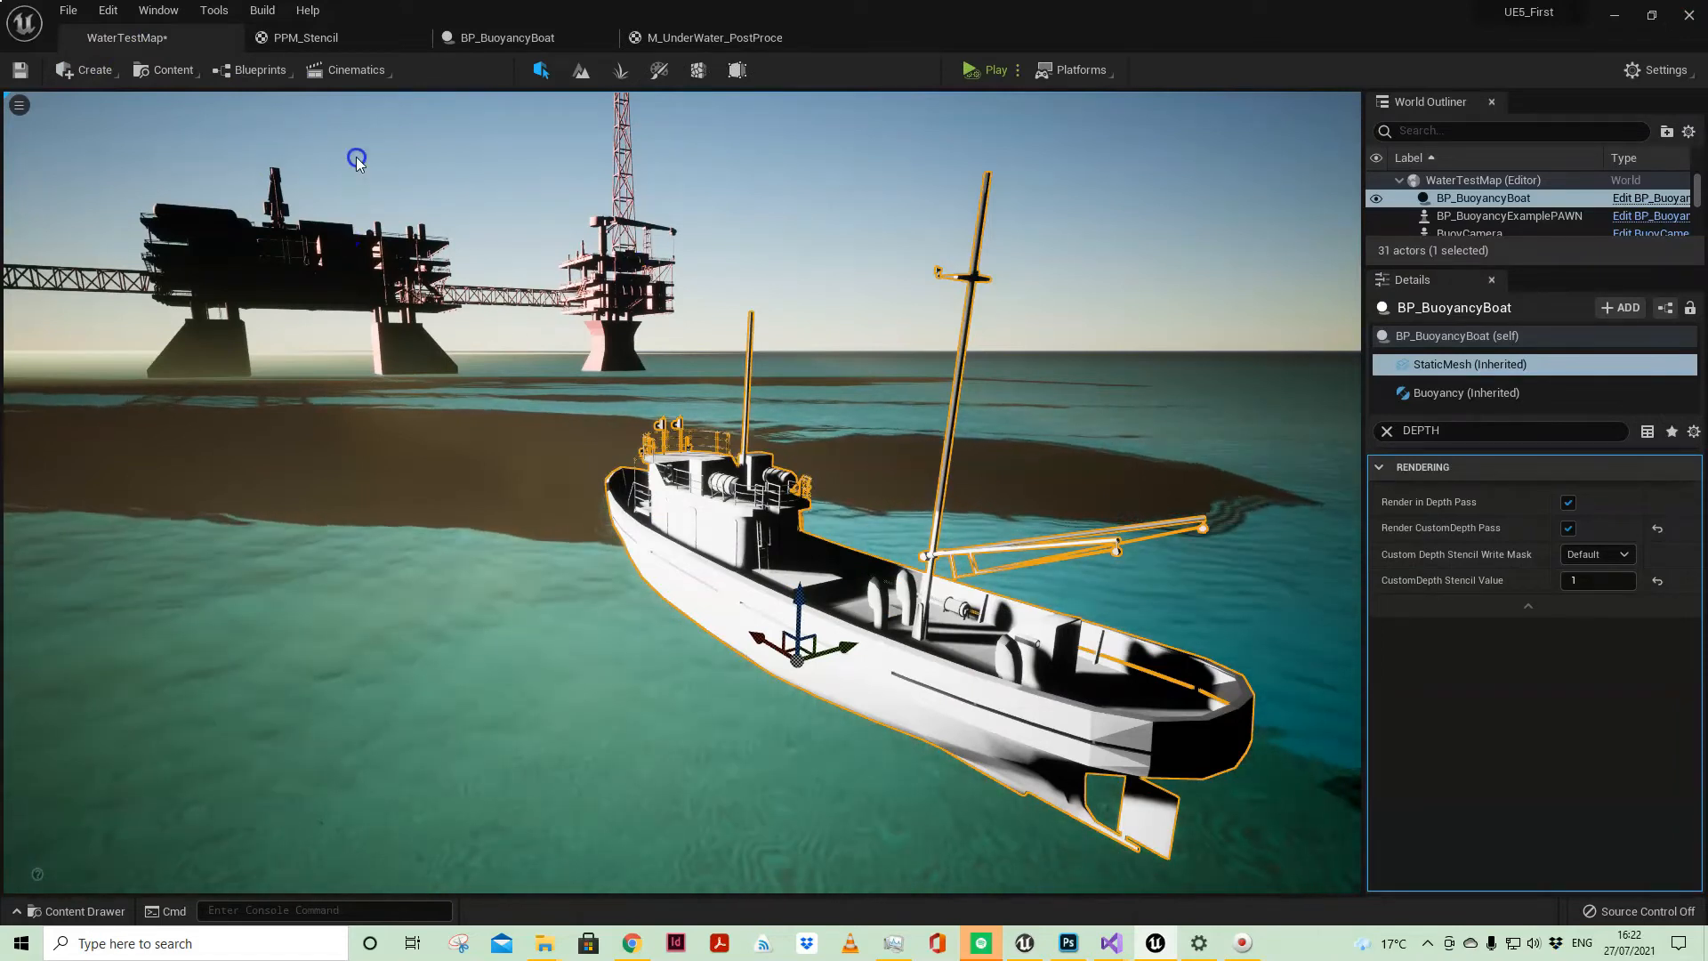
Step: Restore the Lerp inputs in PPM_Stencil, with Desaturation feeding A and Mask (R G B) feeding B
left_click(329, 42)
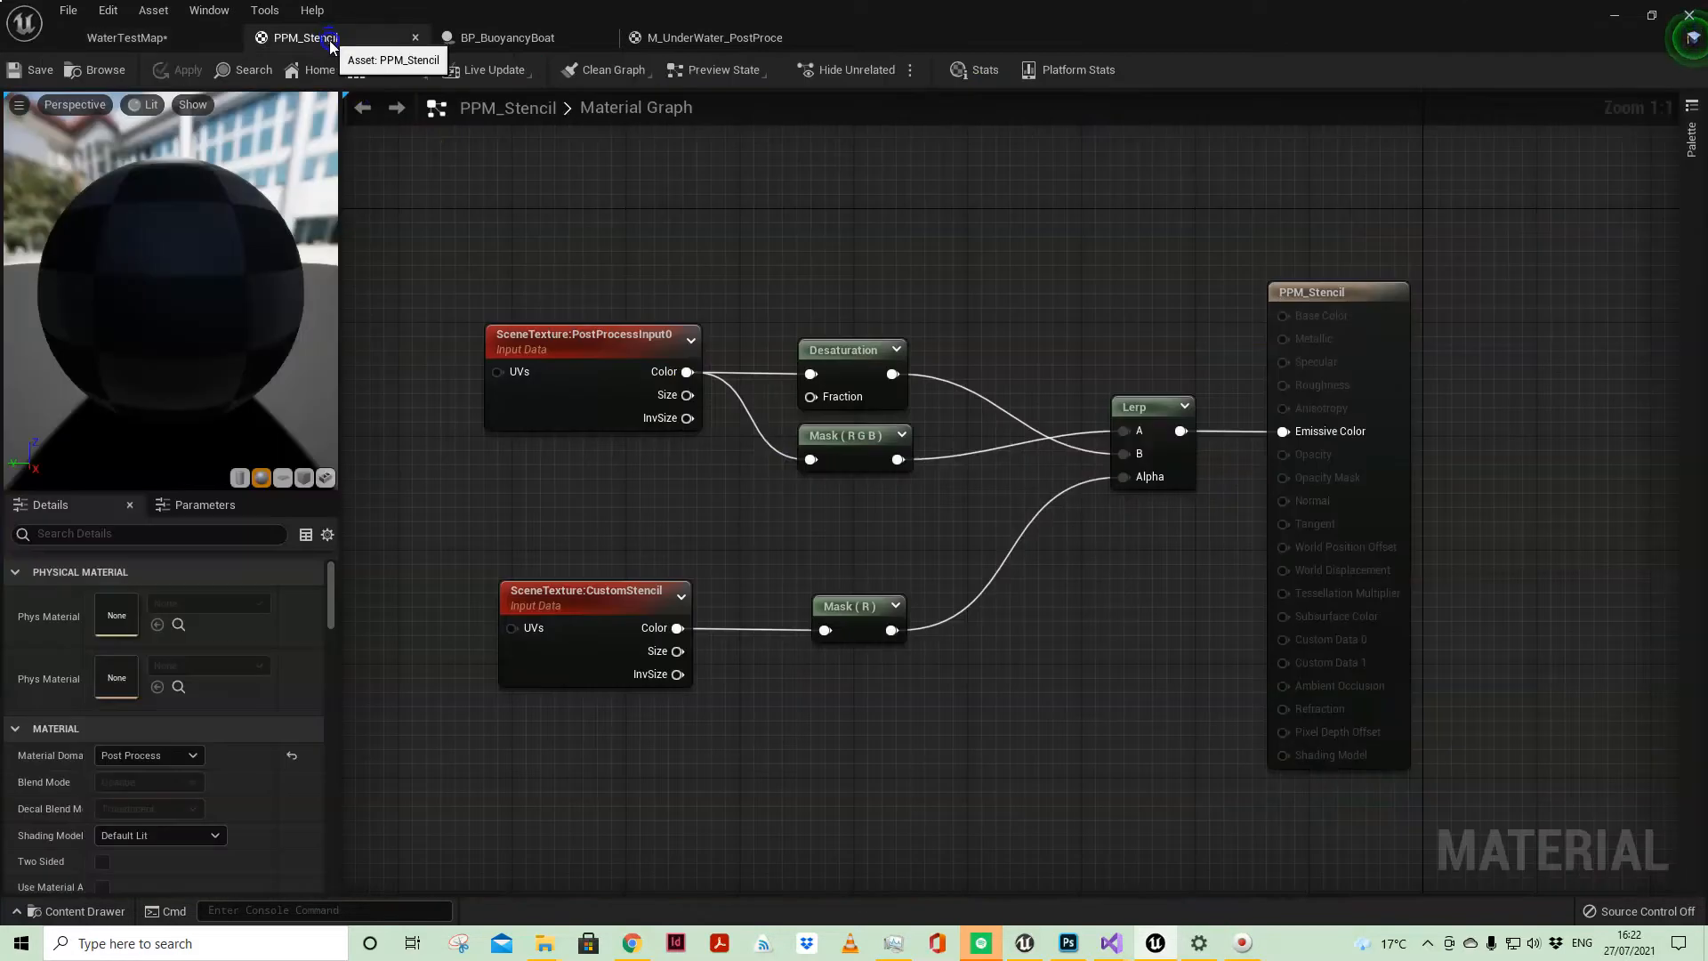
left_click_drag(1125, 429, 1122, 454, "ctrl")
left_click_drag(894, 373, 1135, 436)
Step: Review the full list of Scene Texture sources available for the PostProcessInput0 node
left_click(625, 336)
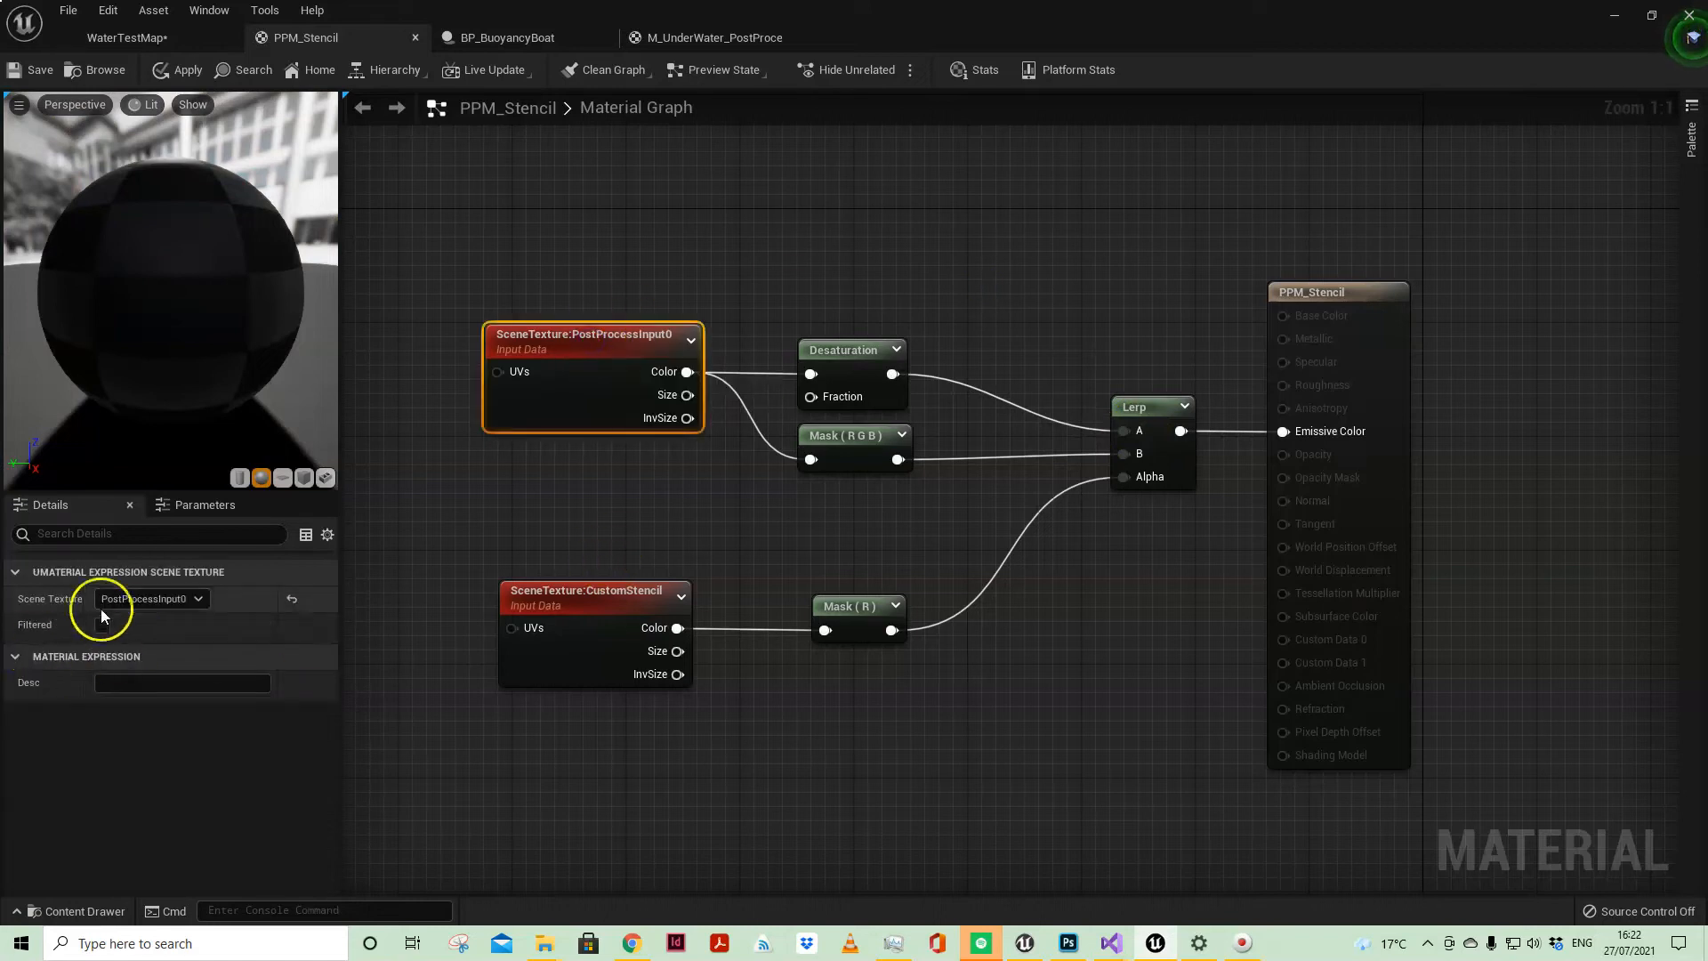
left_click(169, 600)
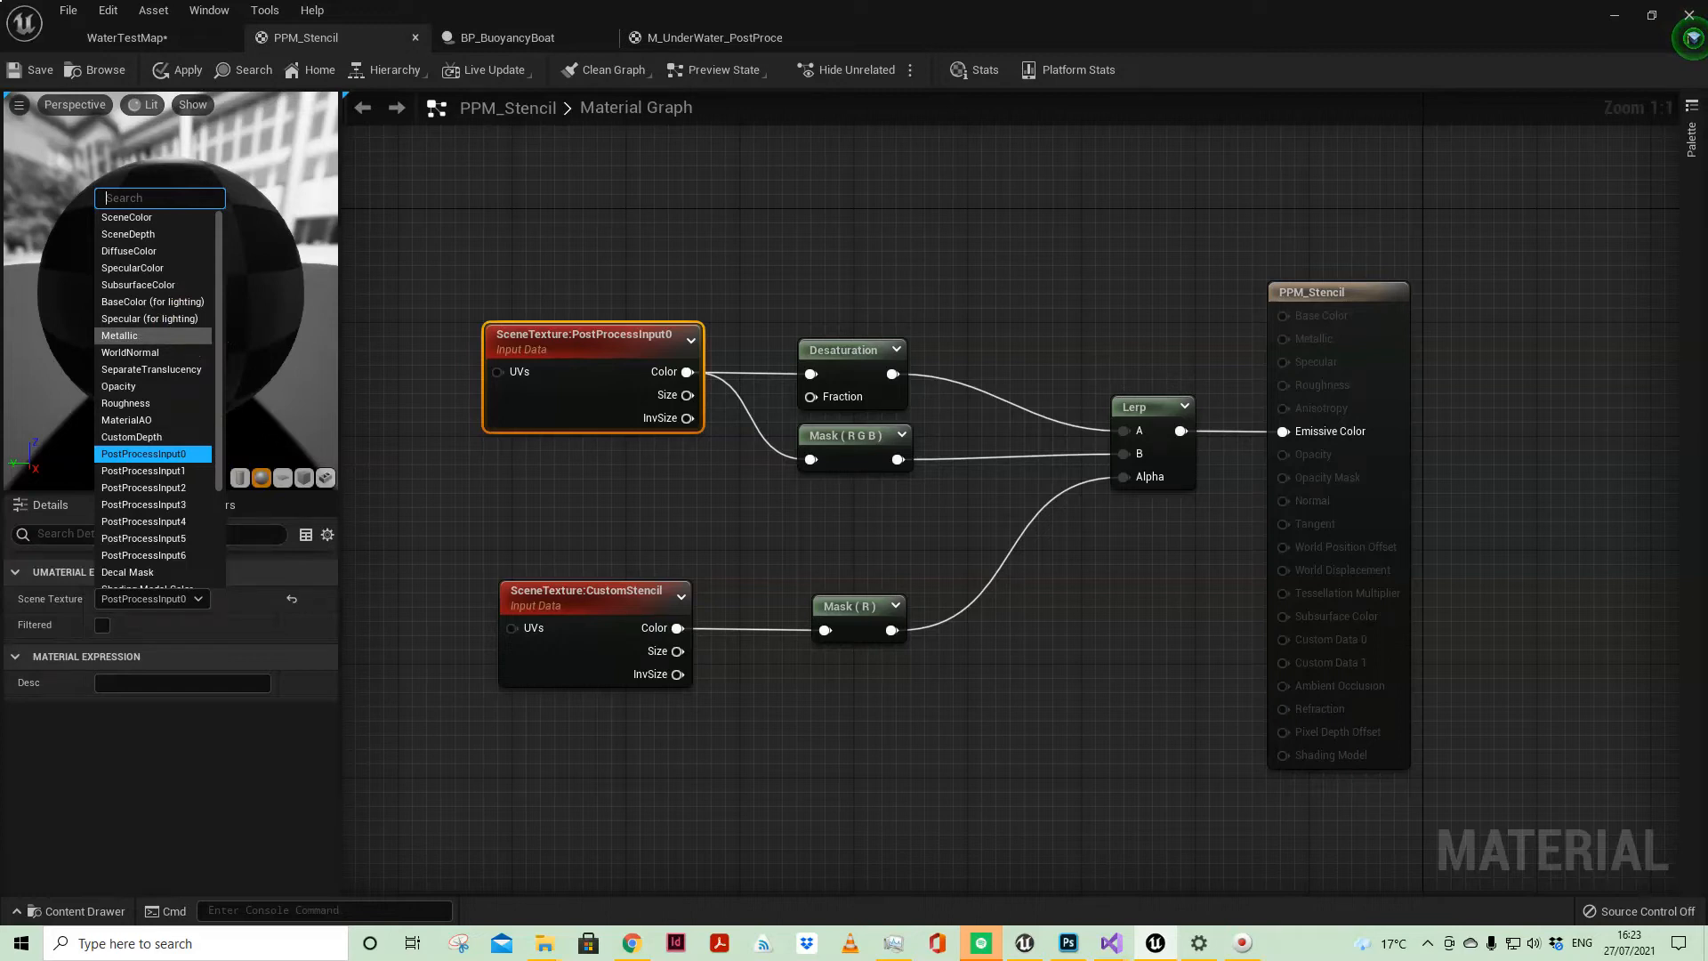
scroll(162, 360, "down", 3)
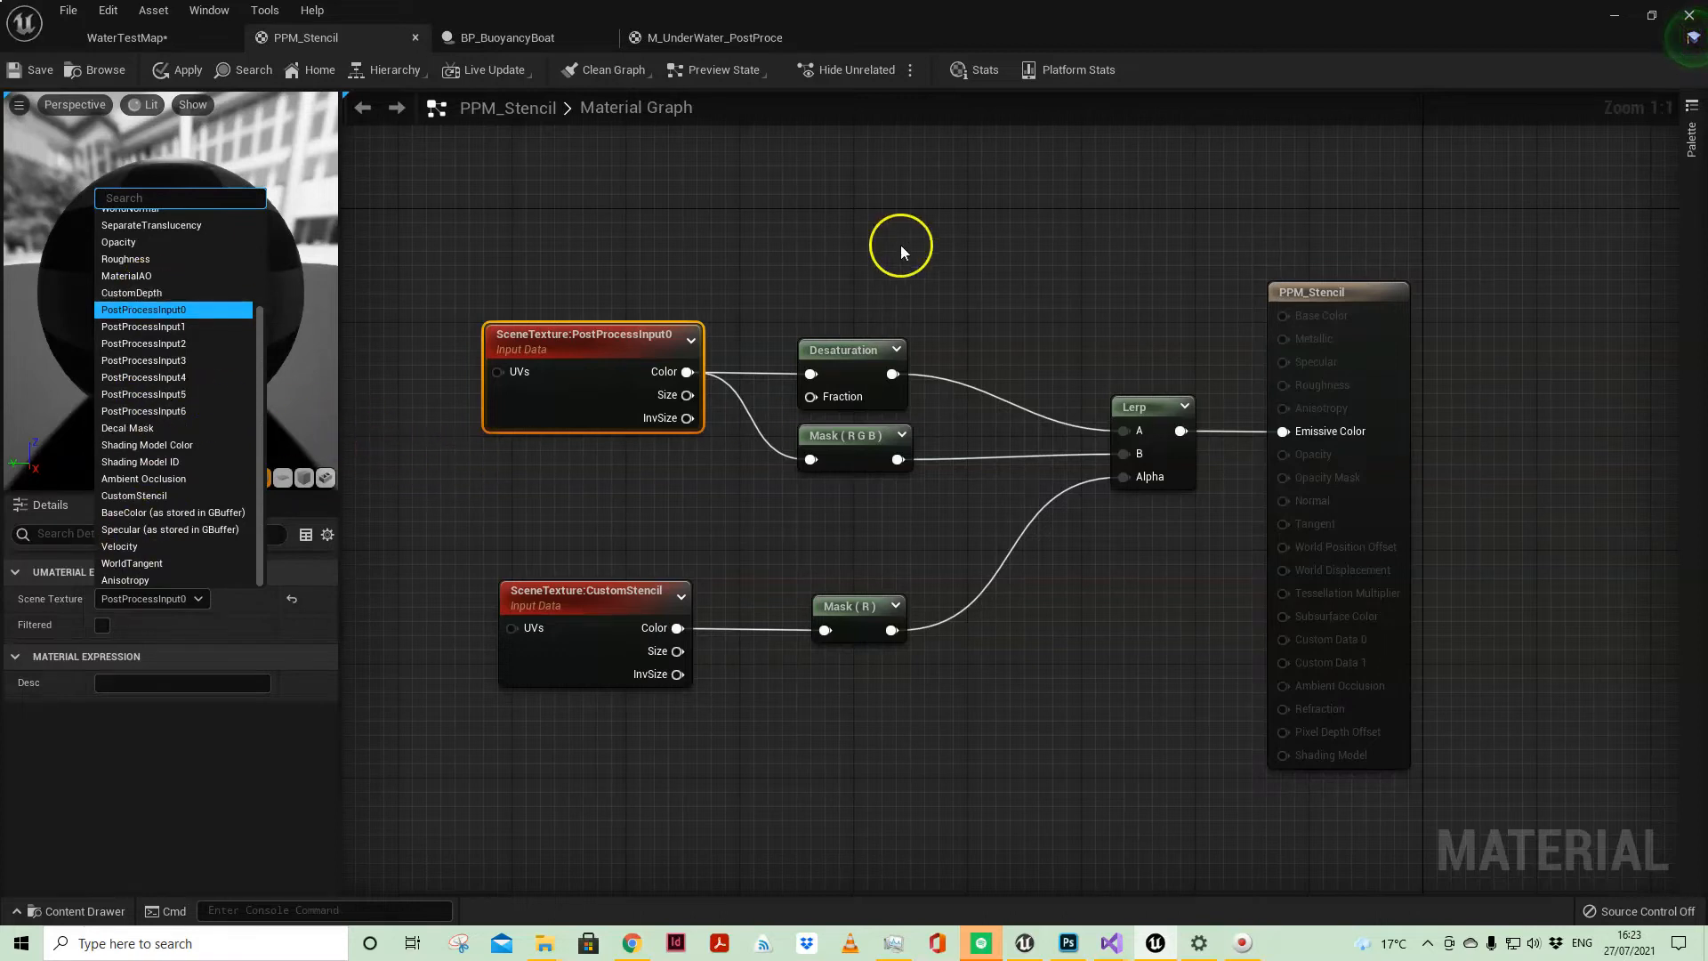
left_click(851, 255)
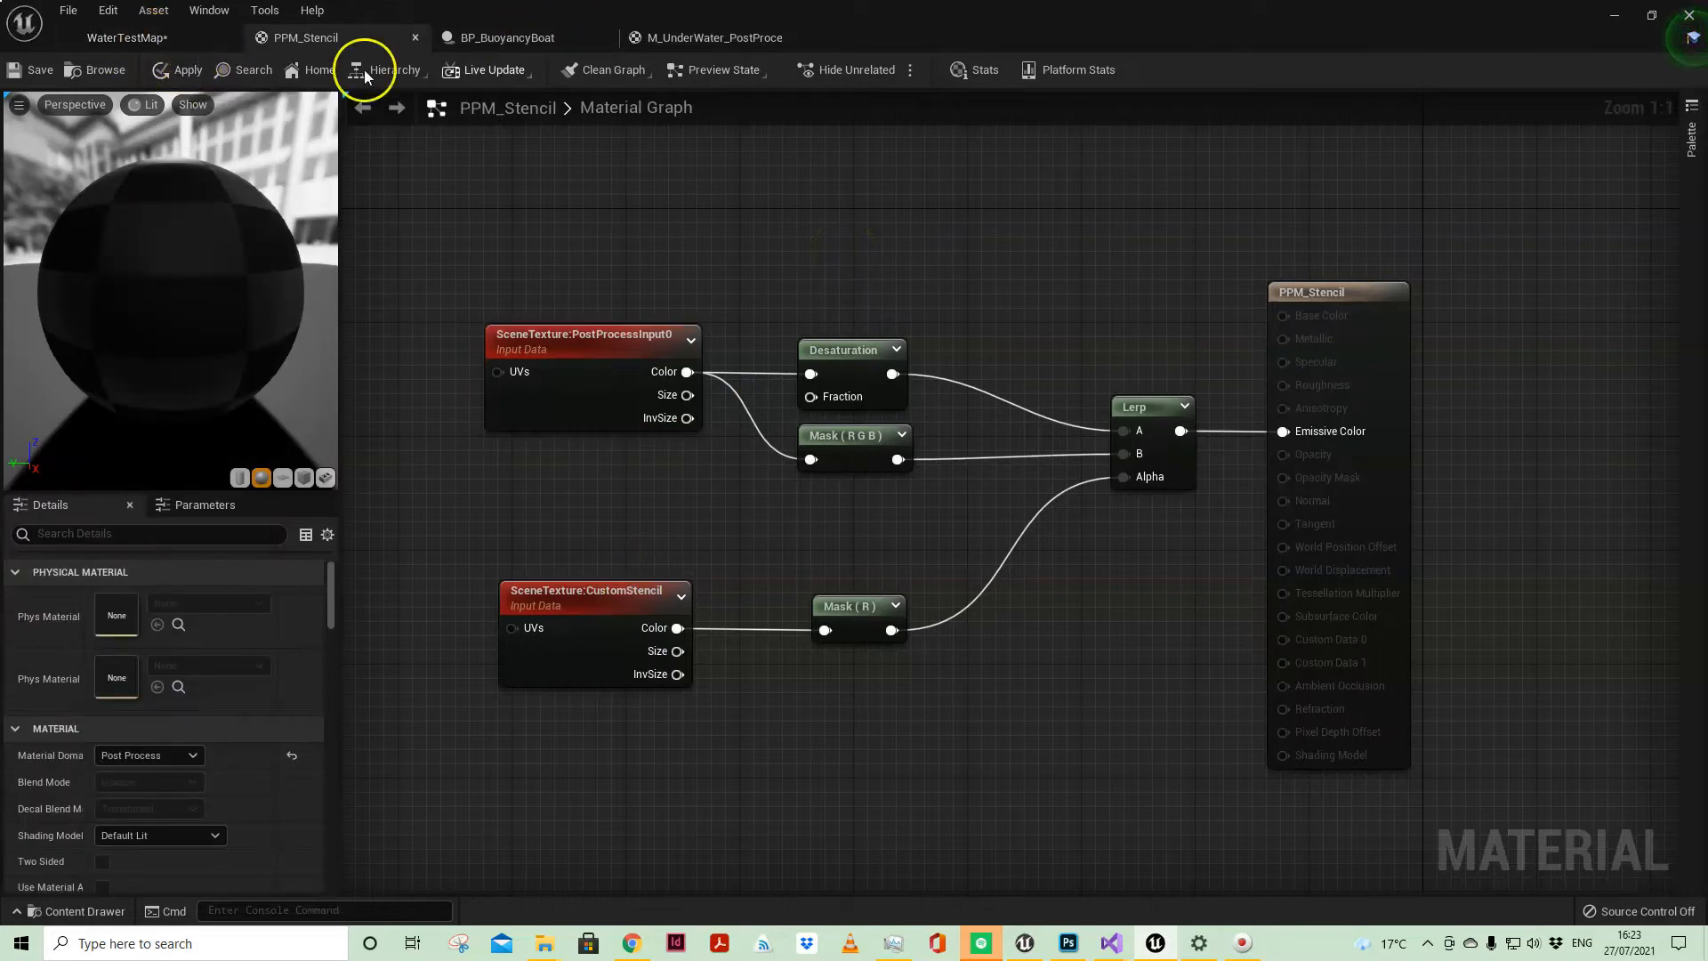
Step: Filter the WaterTestMap actors for POST, select the PostProcessVolume, and clear the DEPTH filter on its properties
left_click(505, 41)
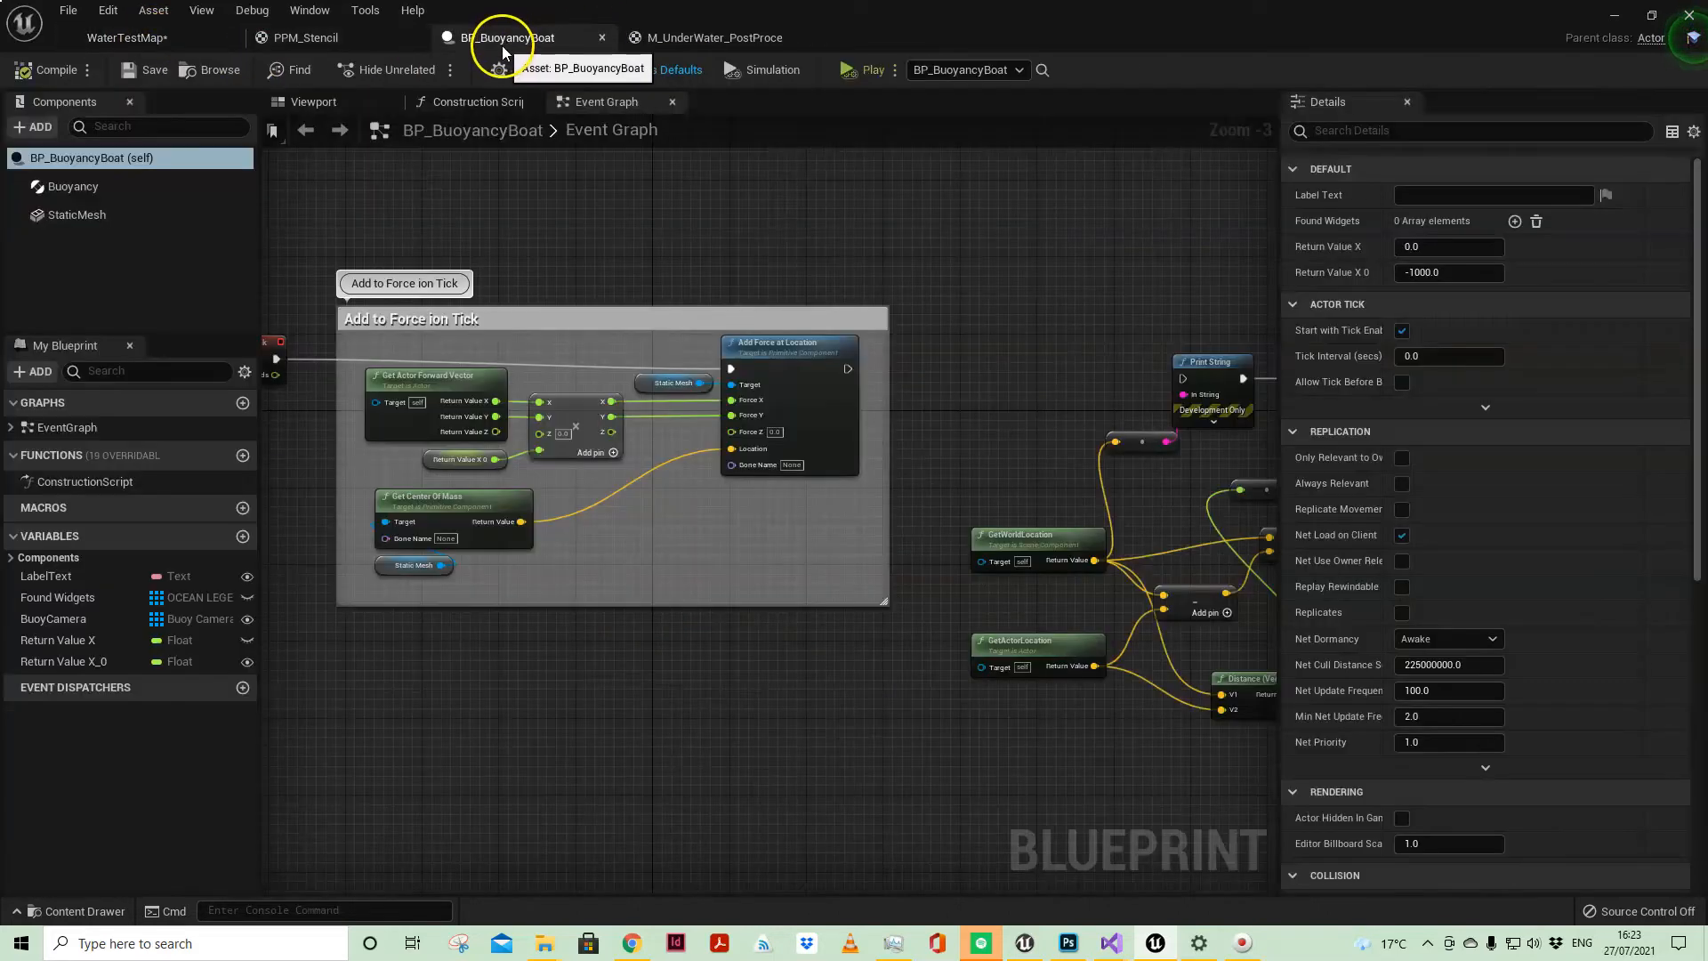
left_click(185, 47)
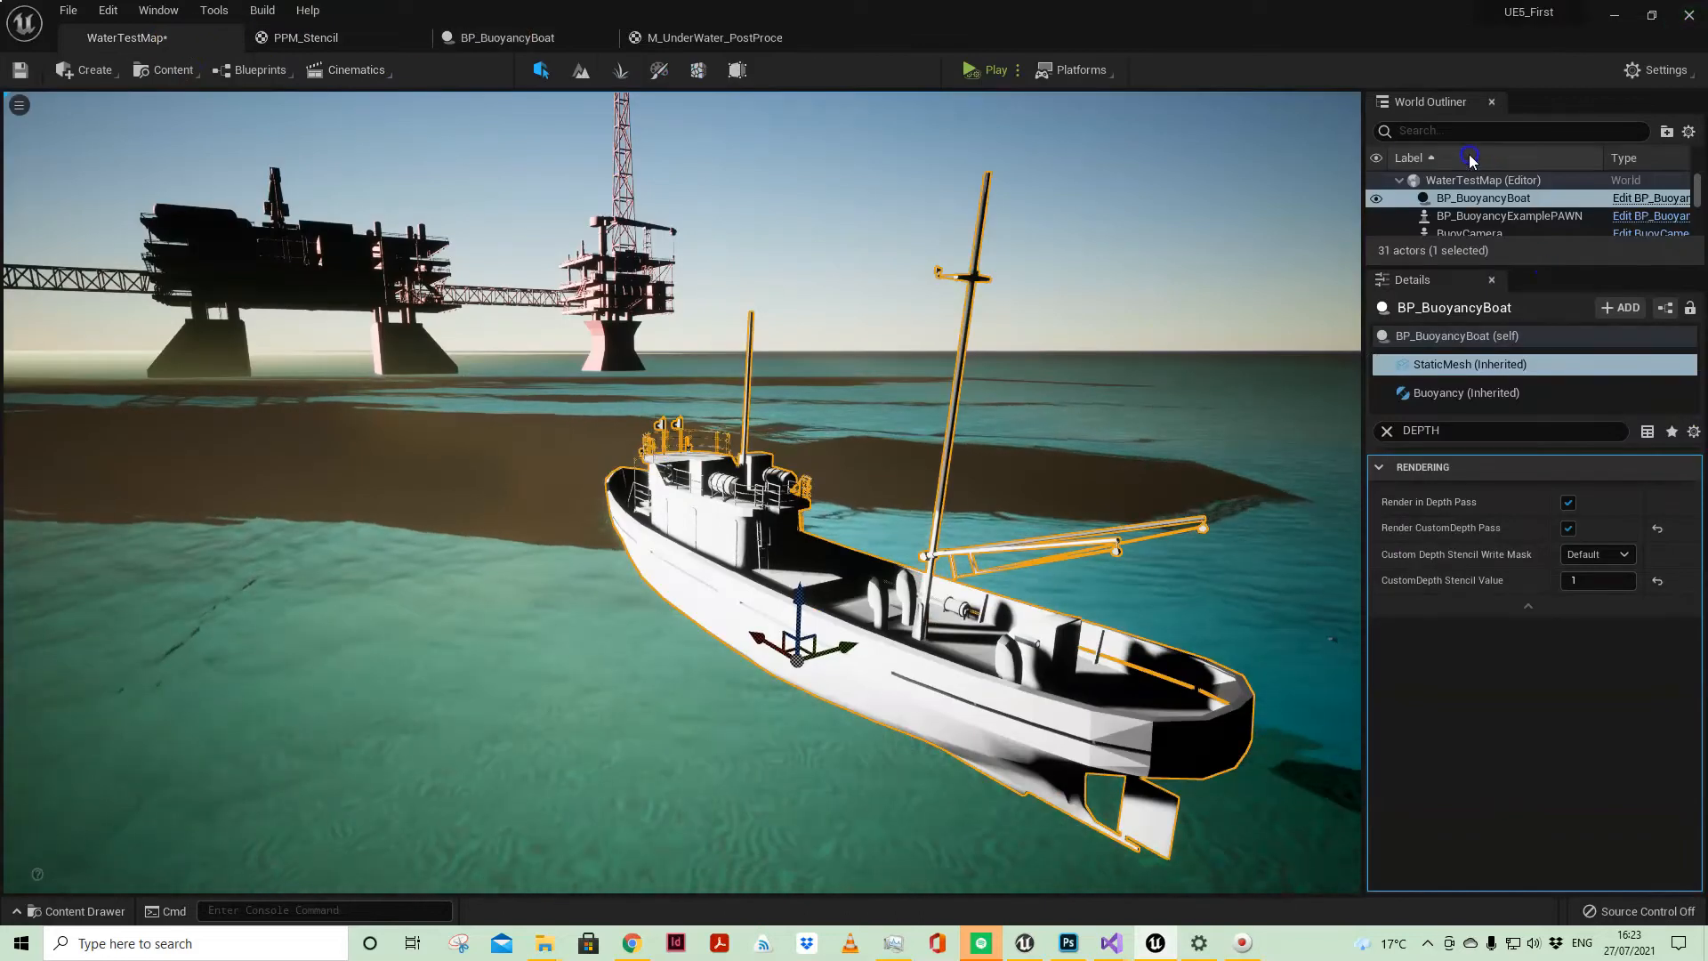
left_click(1432, 131)
type("POST")
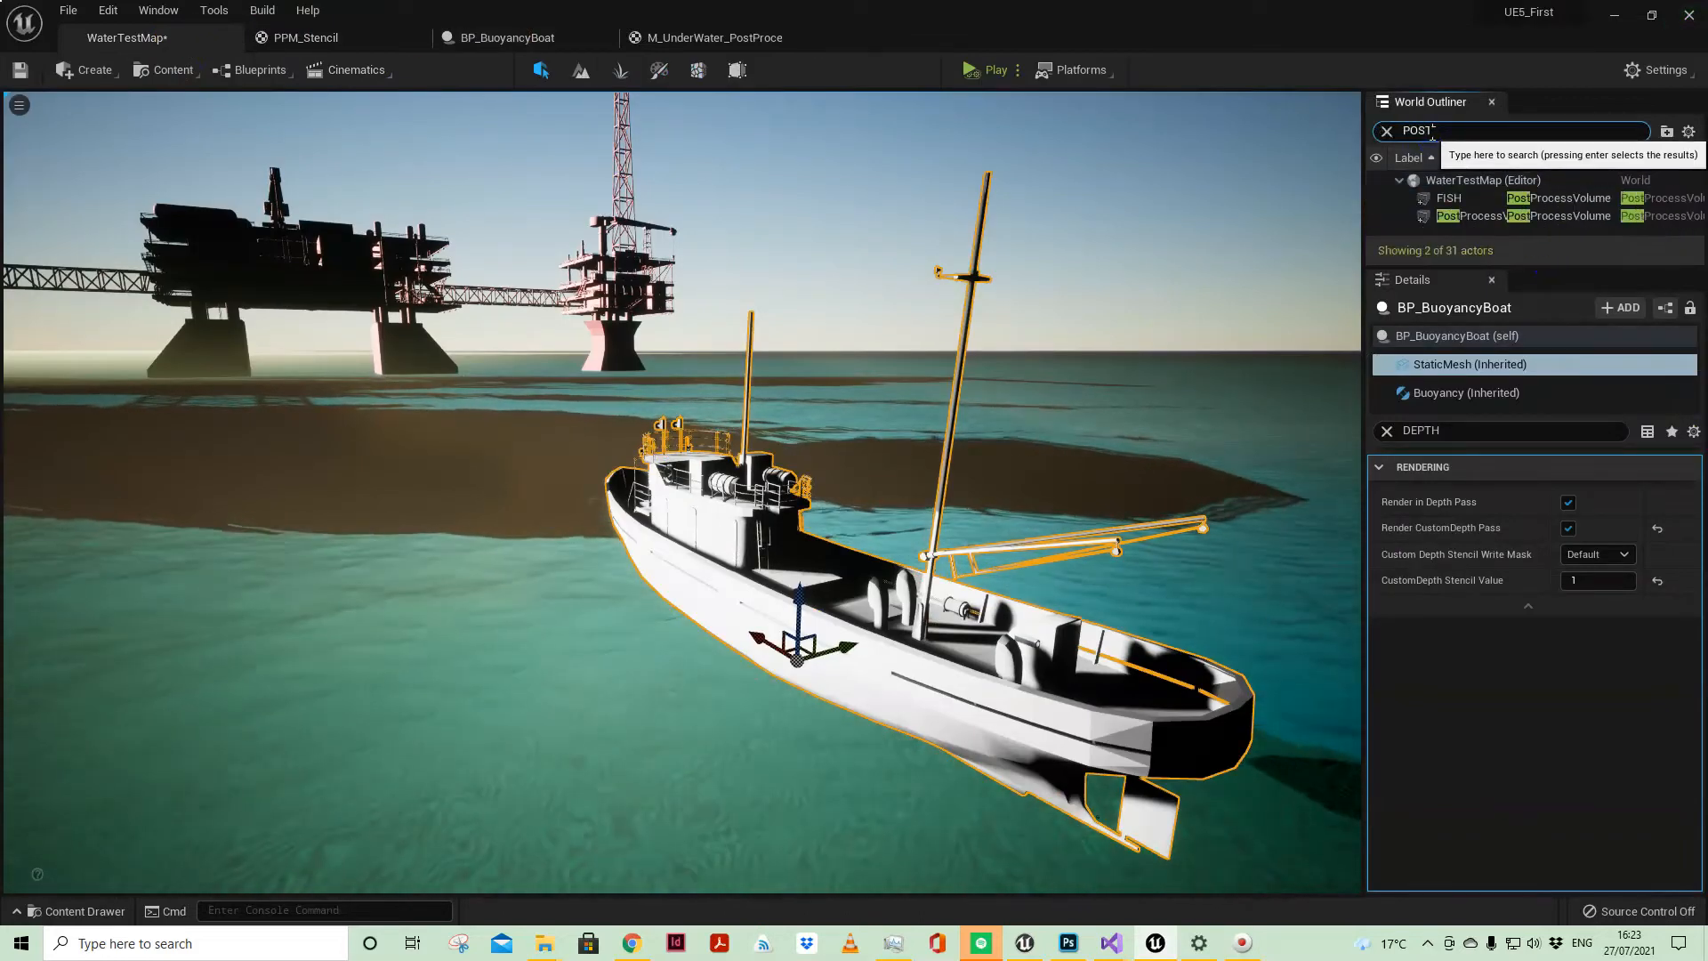
left_click(1516, 216)
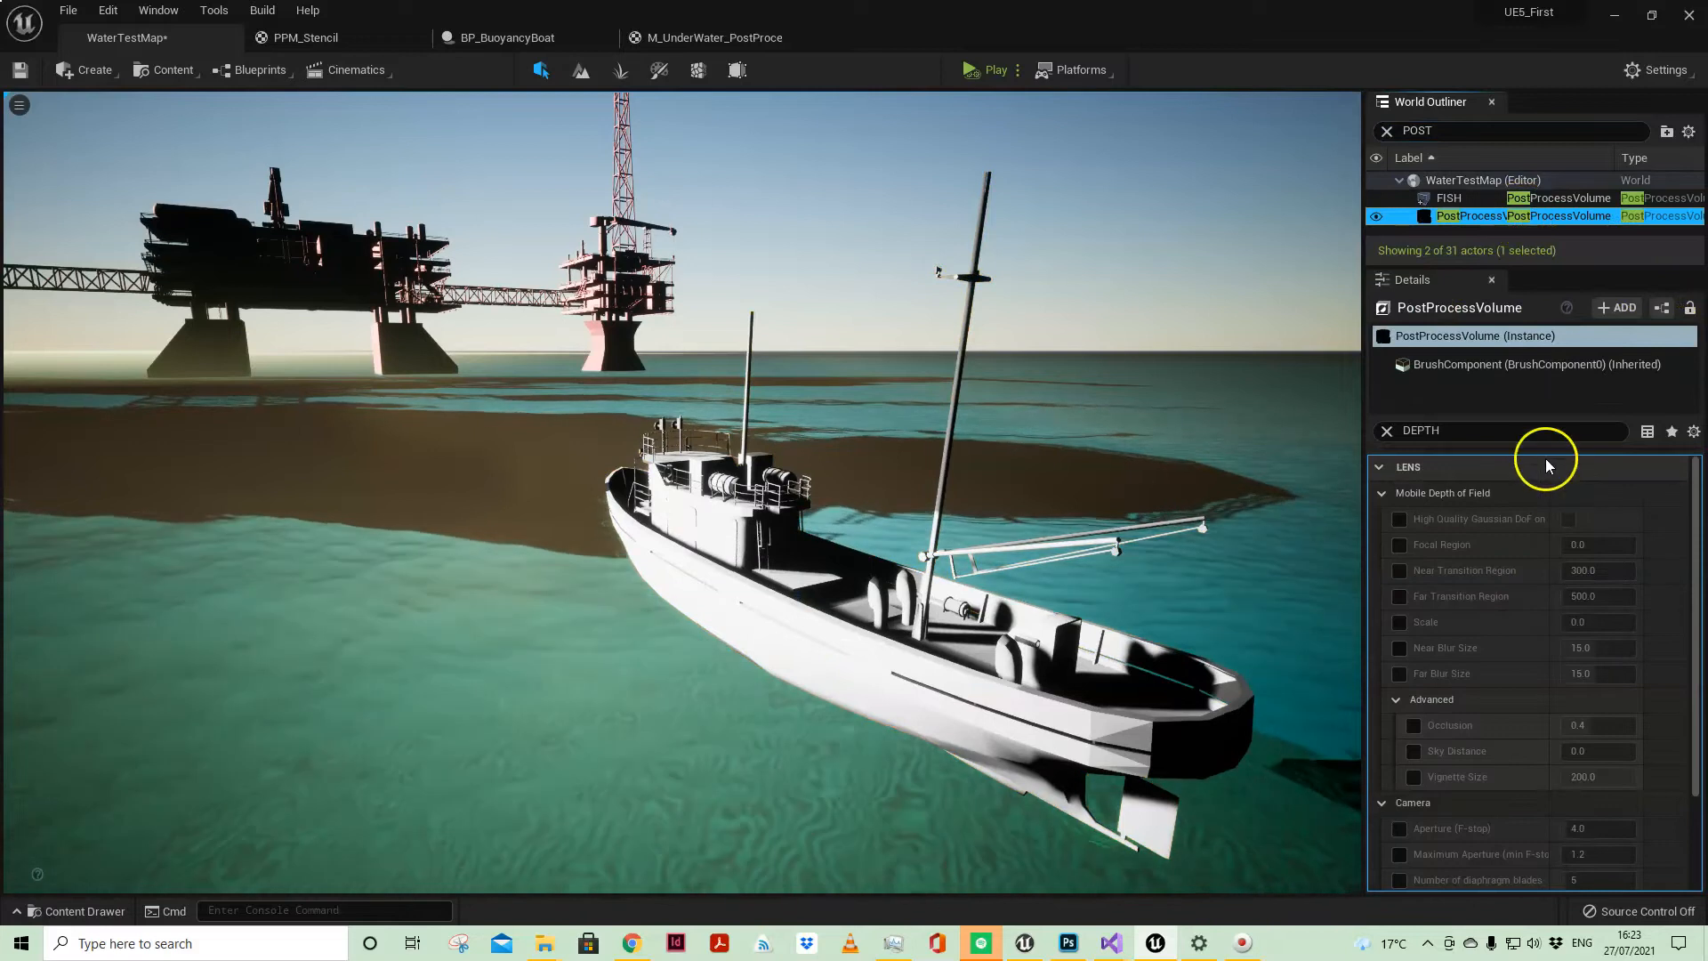
left_click(1387, 430)
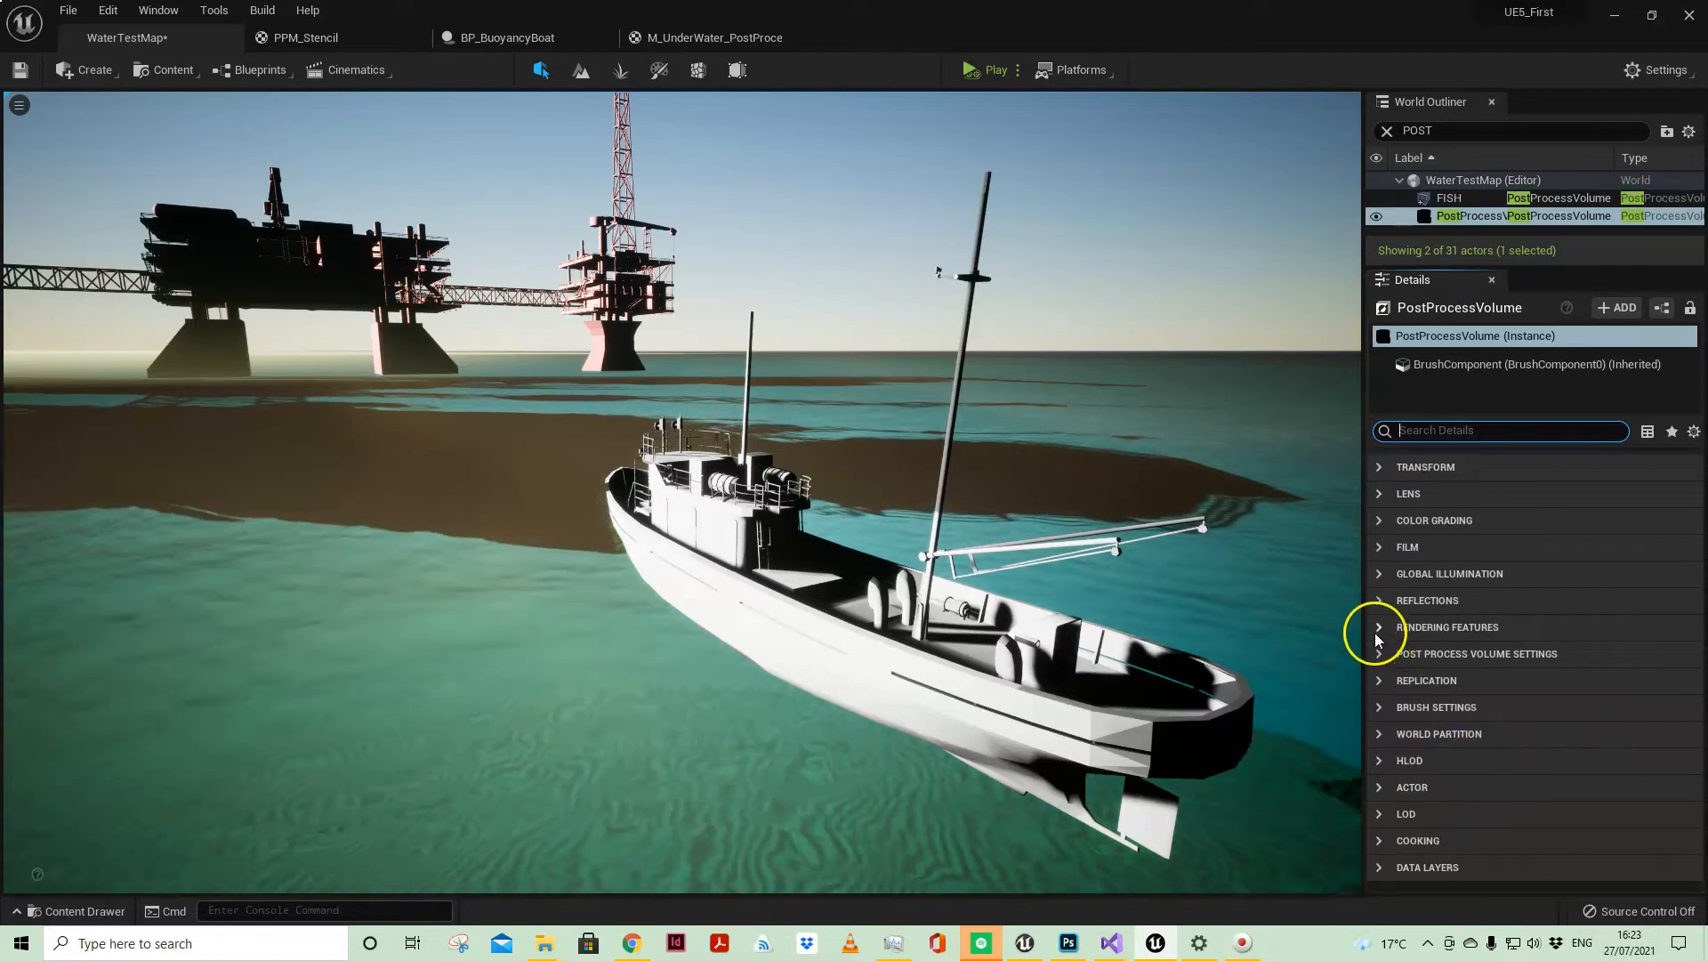
Step: Expand the volume's Post Process Materials array under Rendering Features and inspect its PPM_Stencil entry
left_click(1424, 630)
left_click(1382, 654)
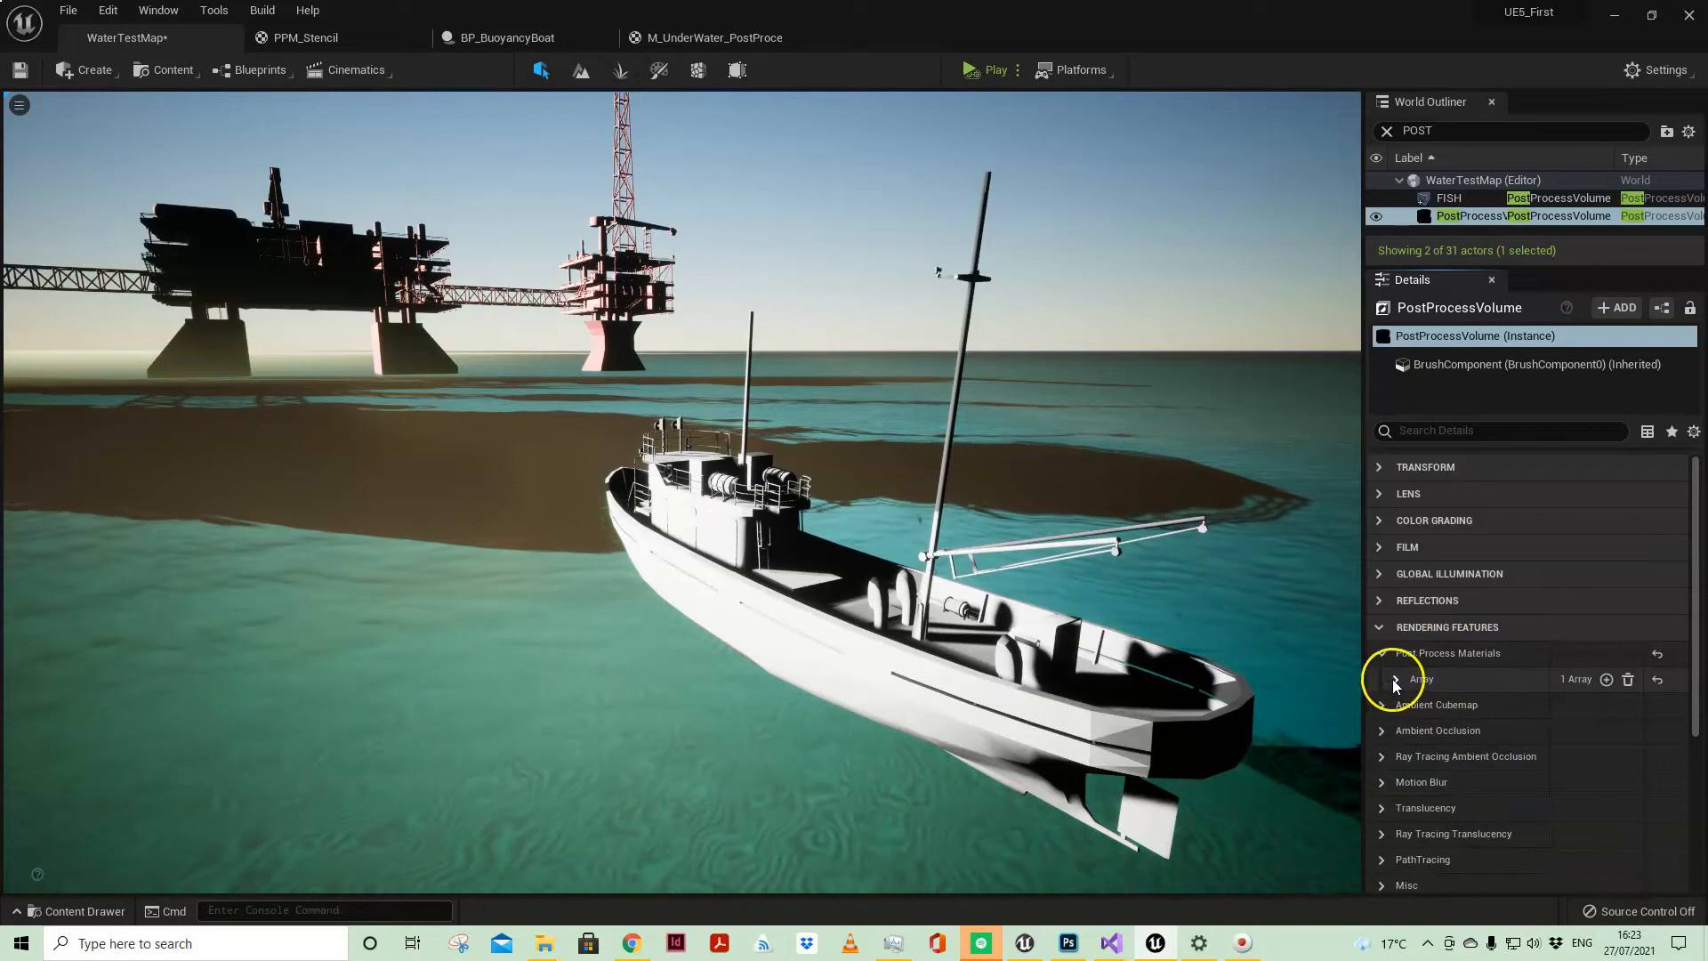
left_click(1394, 680)
left_click_drag(1583, 267, 1601, 174)
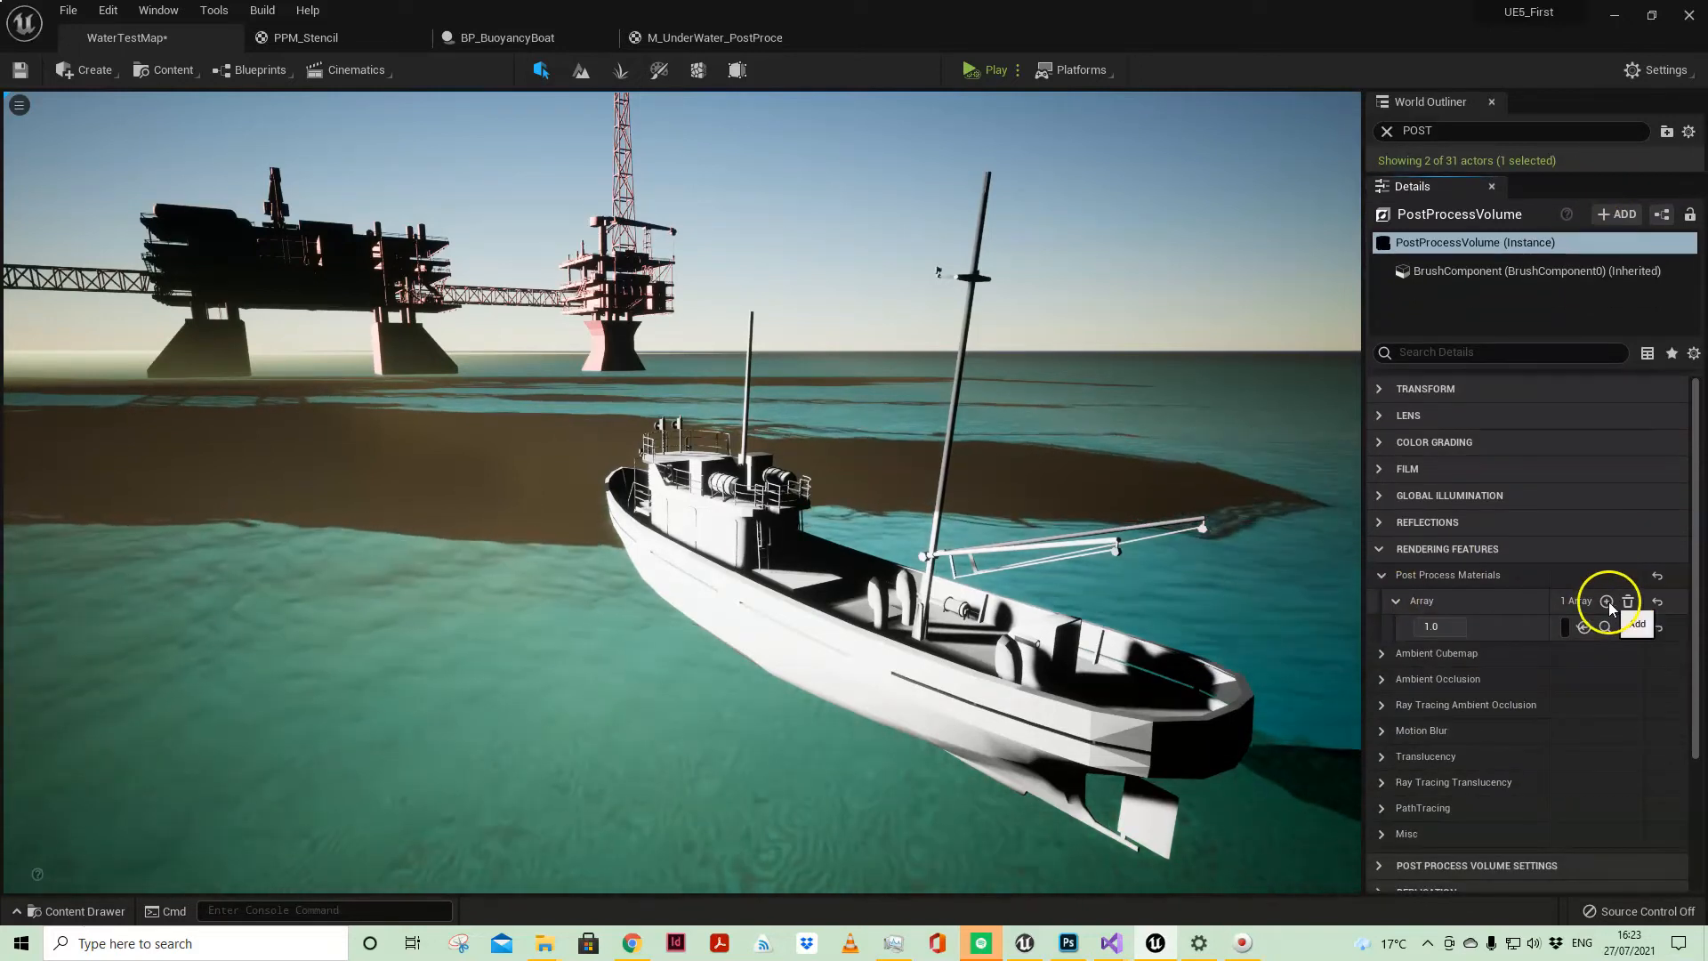
left_click_drag(1361, 597, 962, 569)
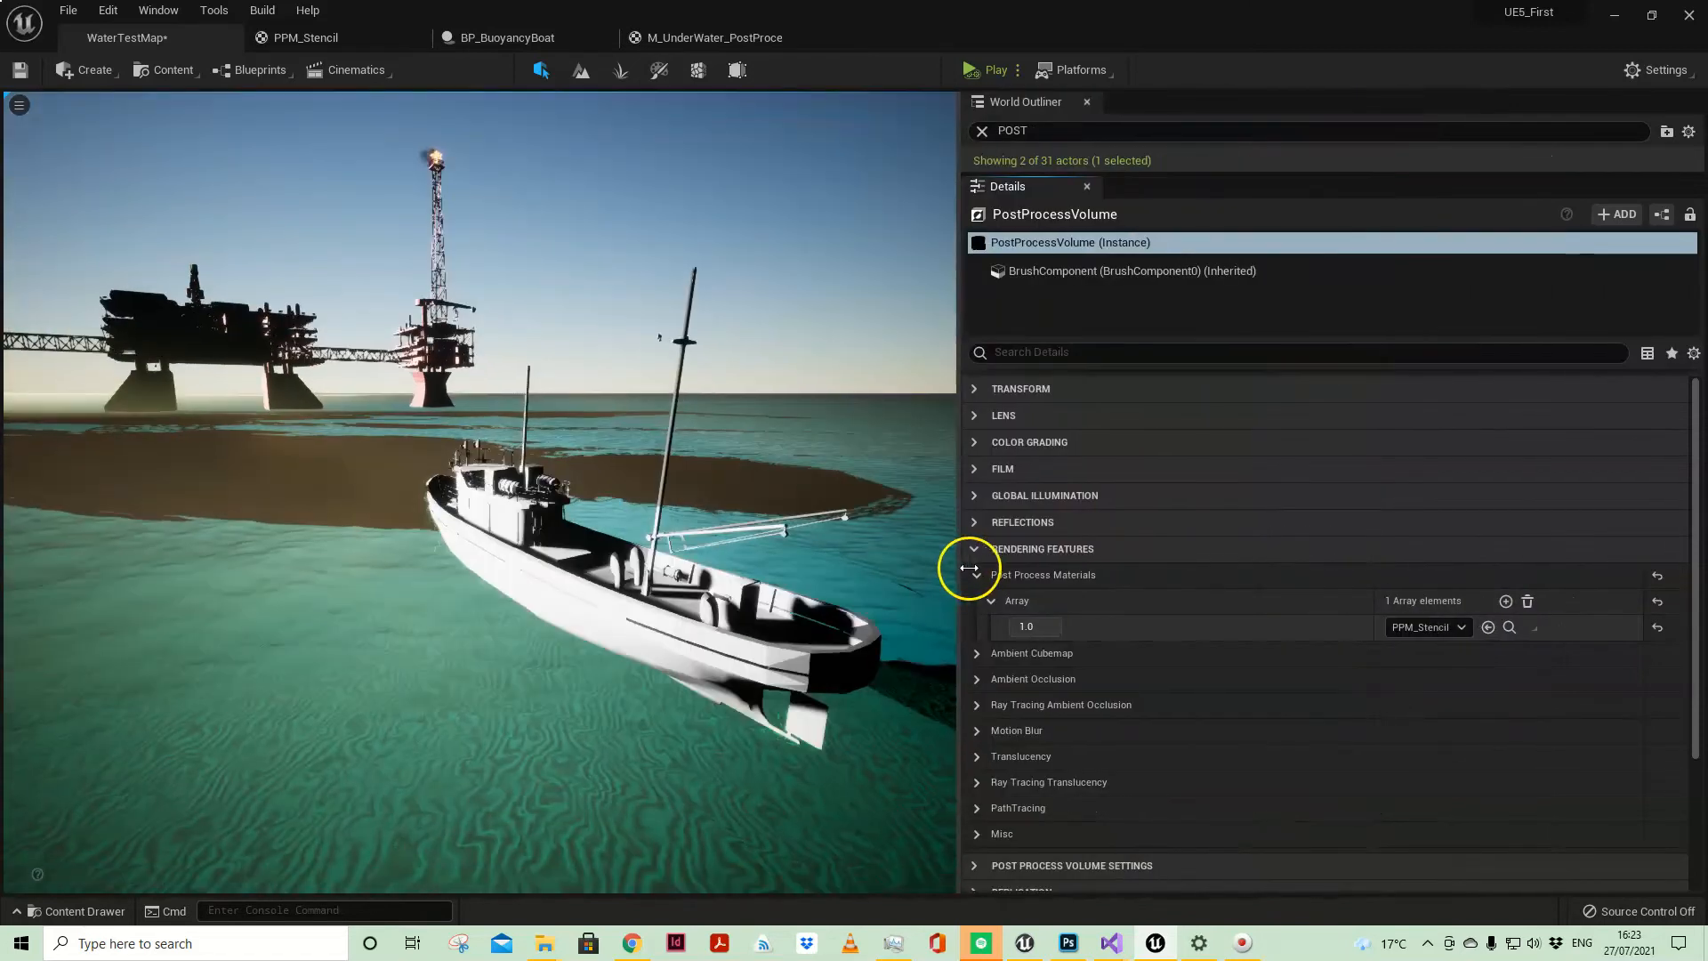
left_click(1426, 627)
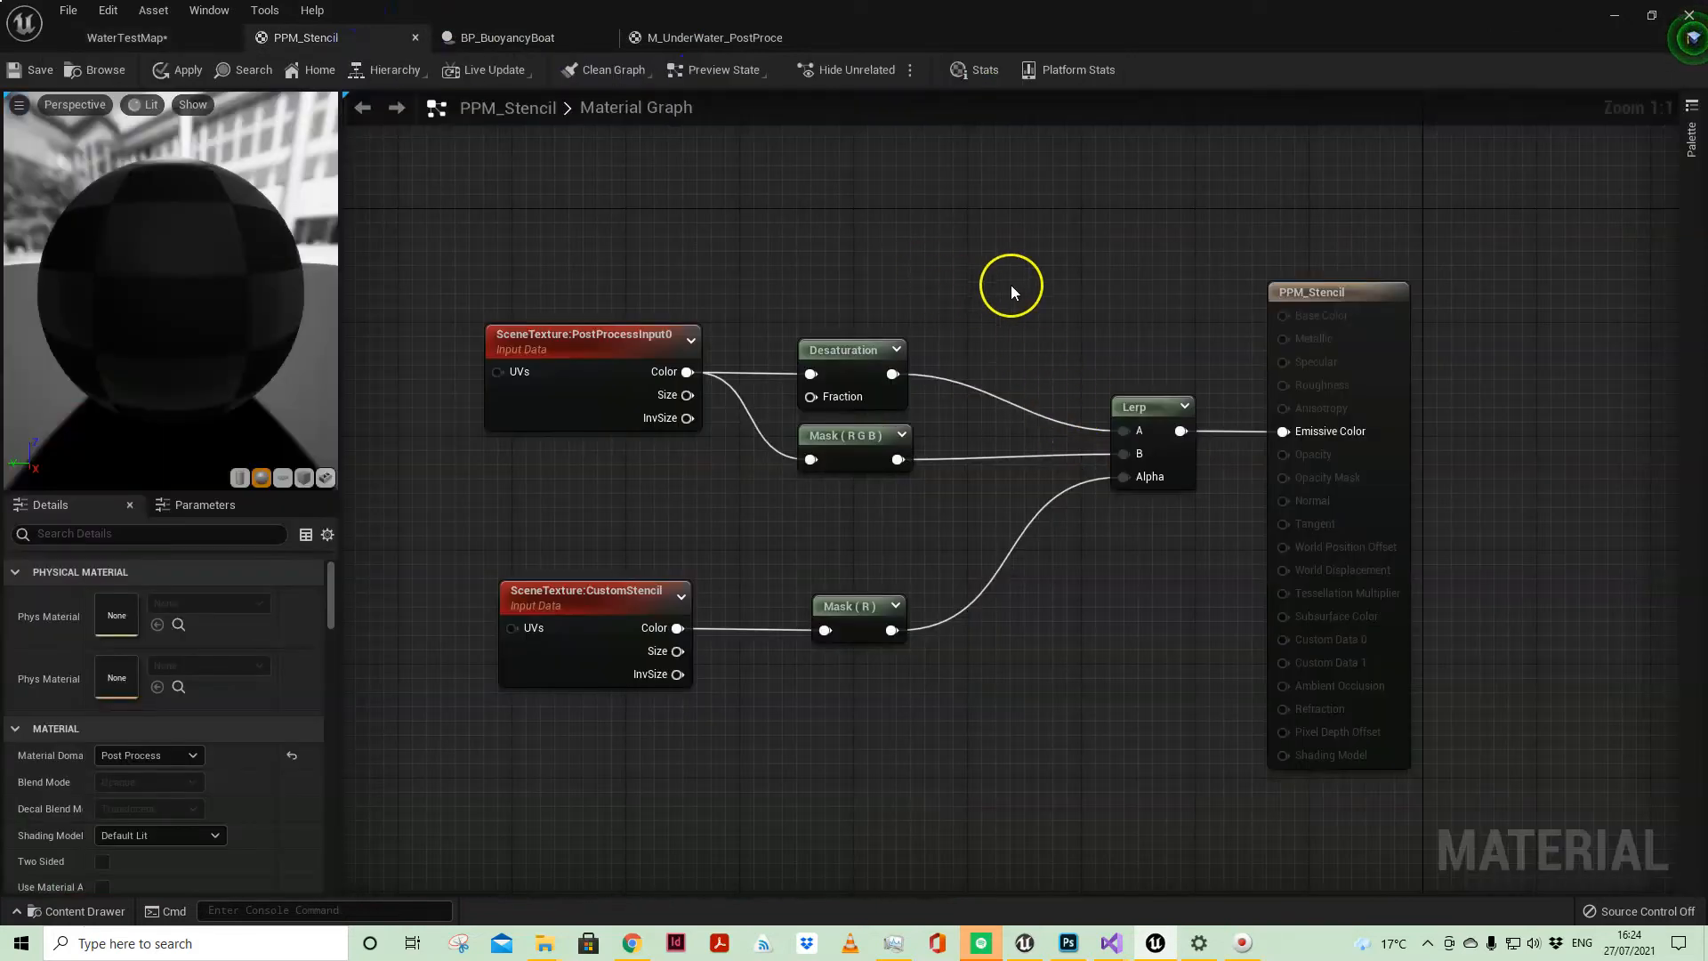
Step: Return to WaterTestMap and search the PostProcessVolume's properties for INTENSITY
left_click(167, 39)
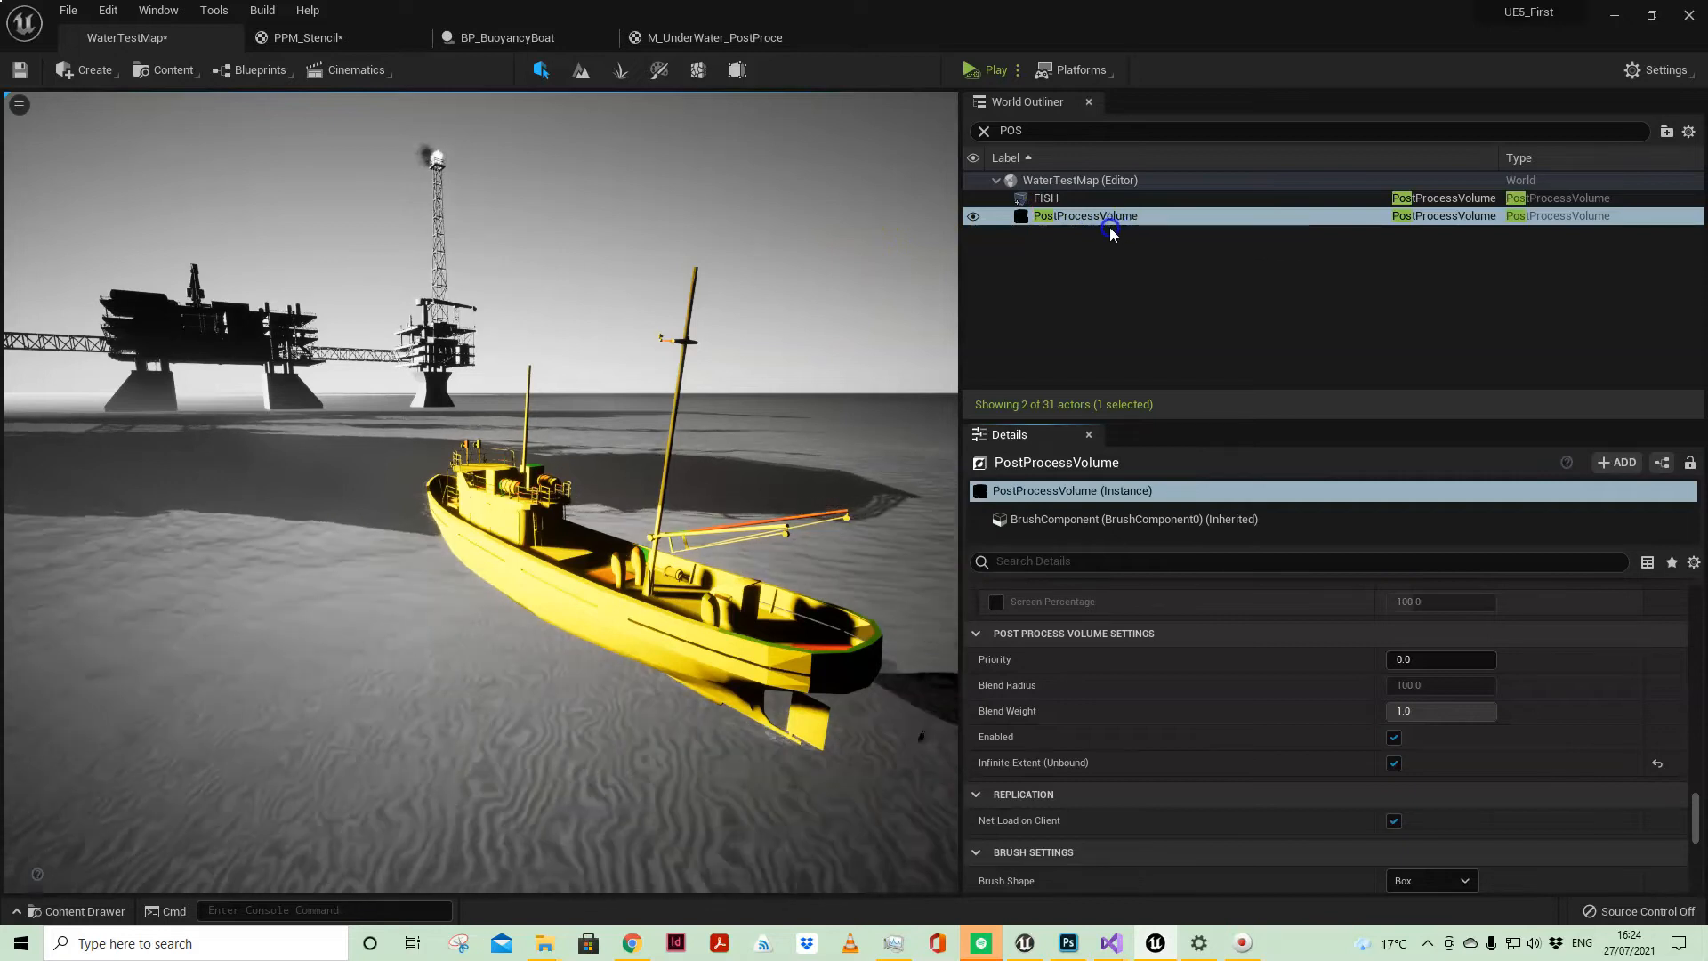
left_click(1072, 217)
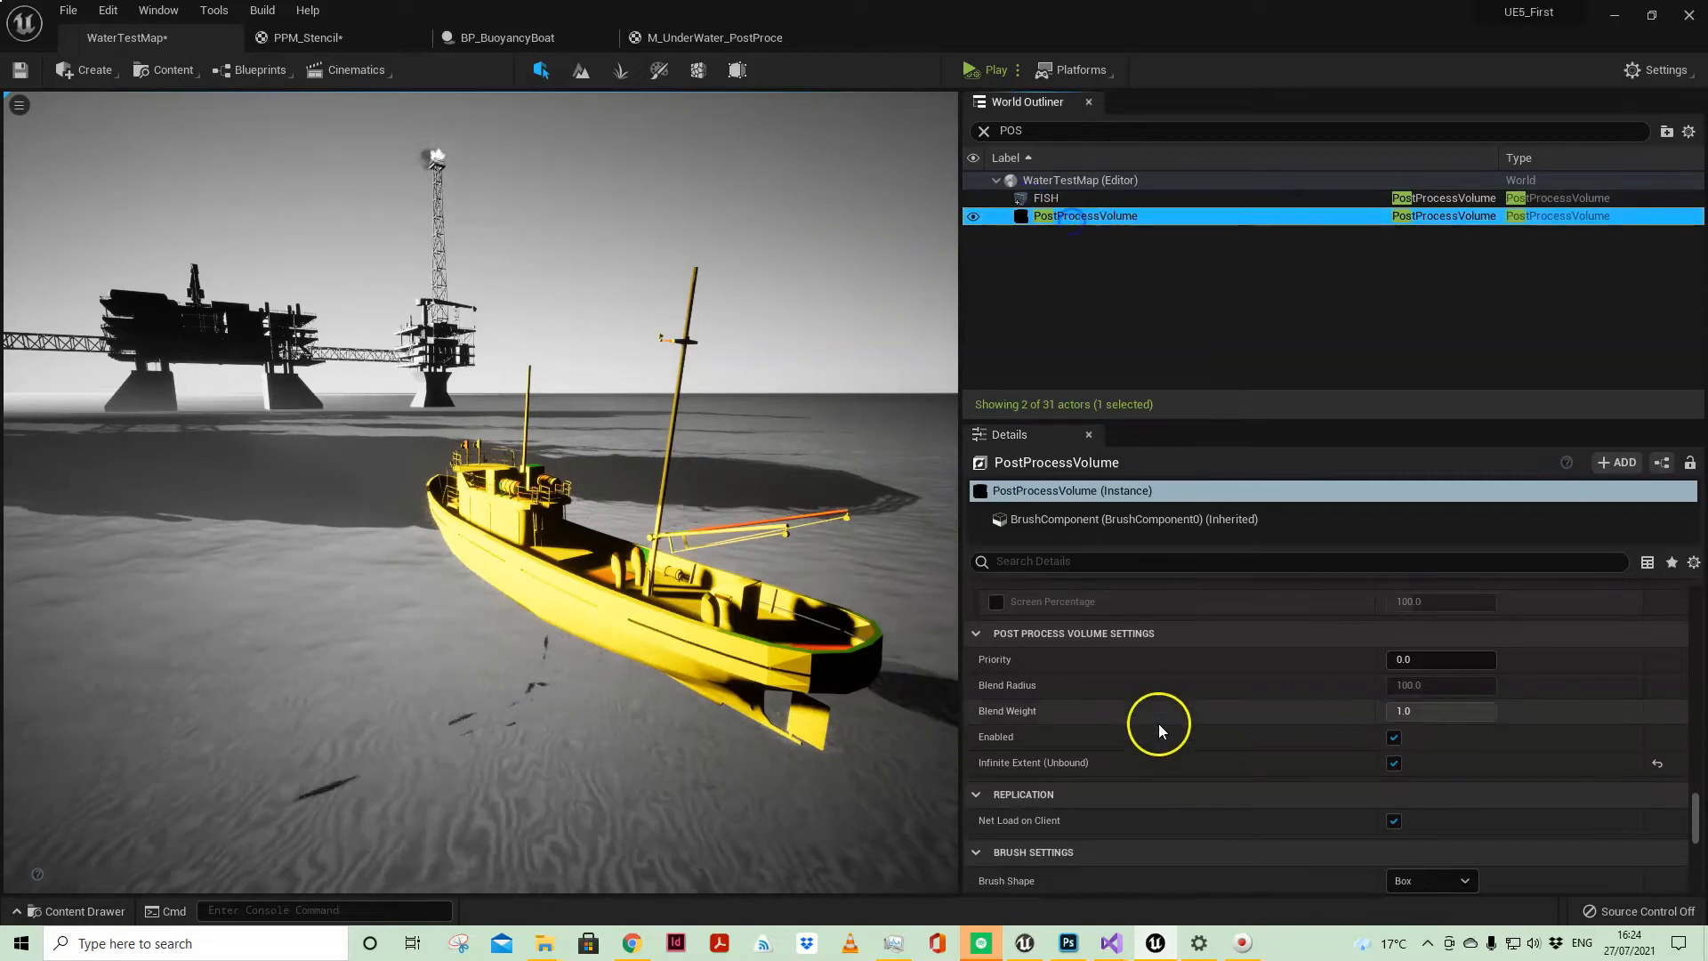
left_click(1010, 560)
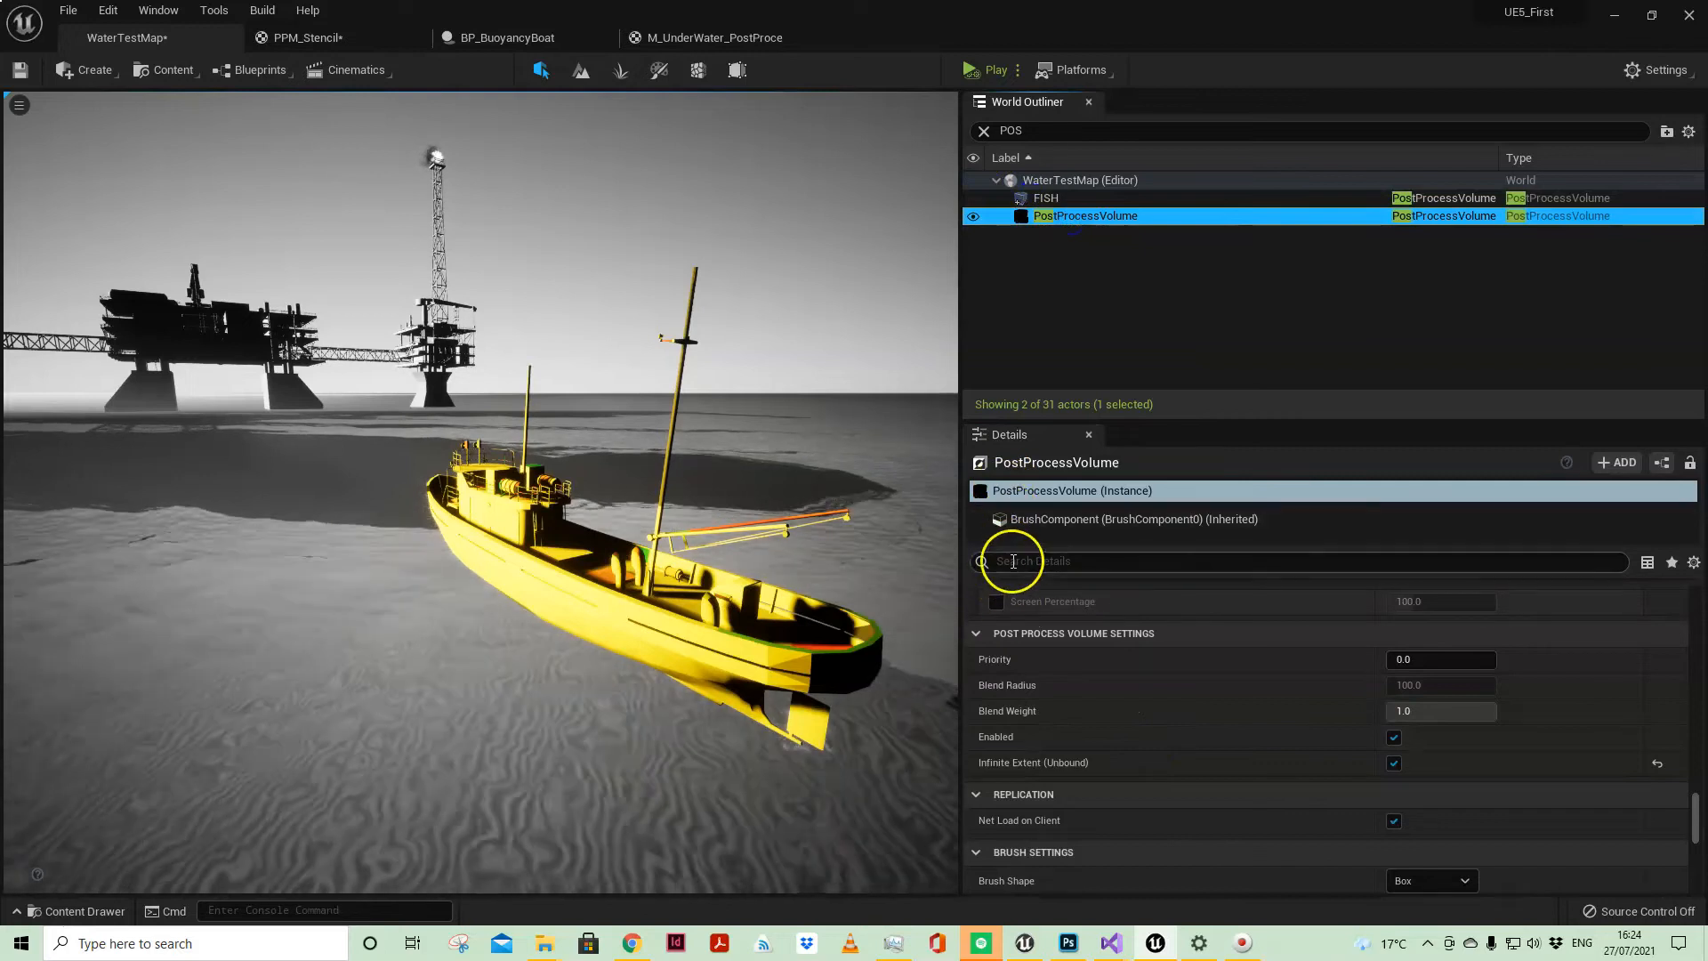
type("IN")
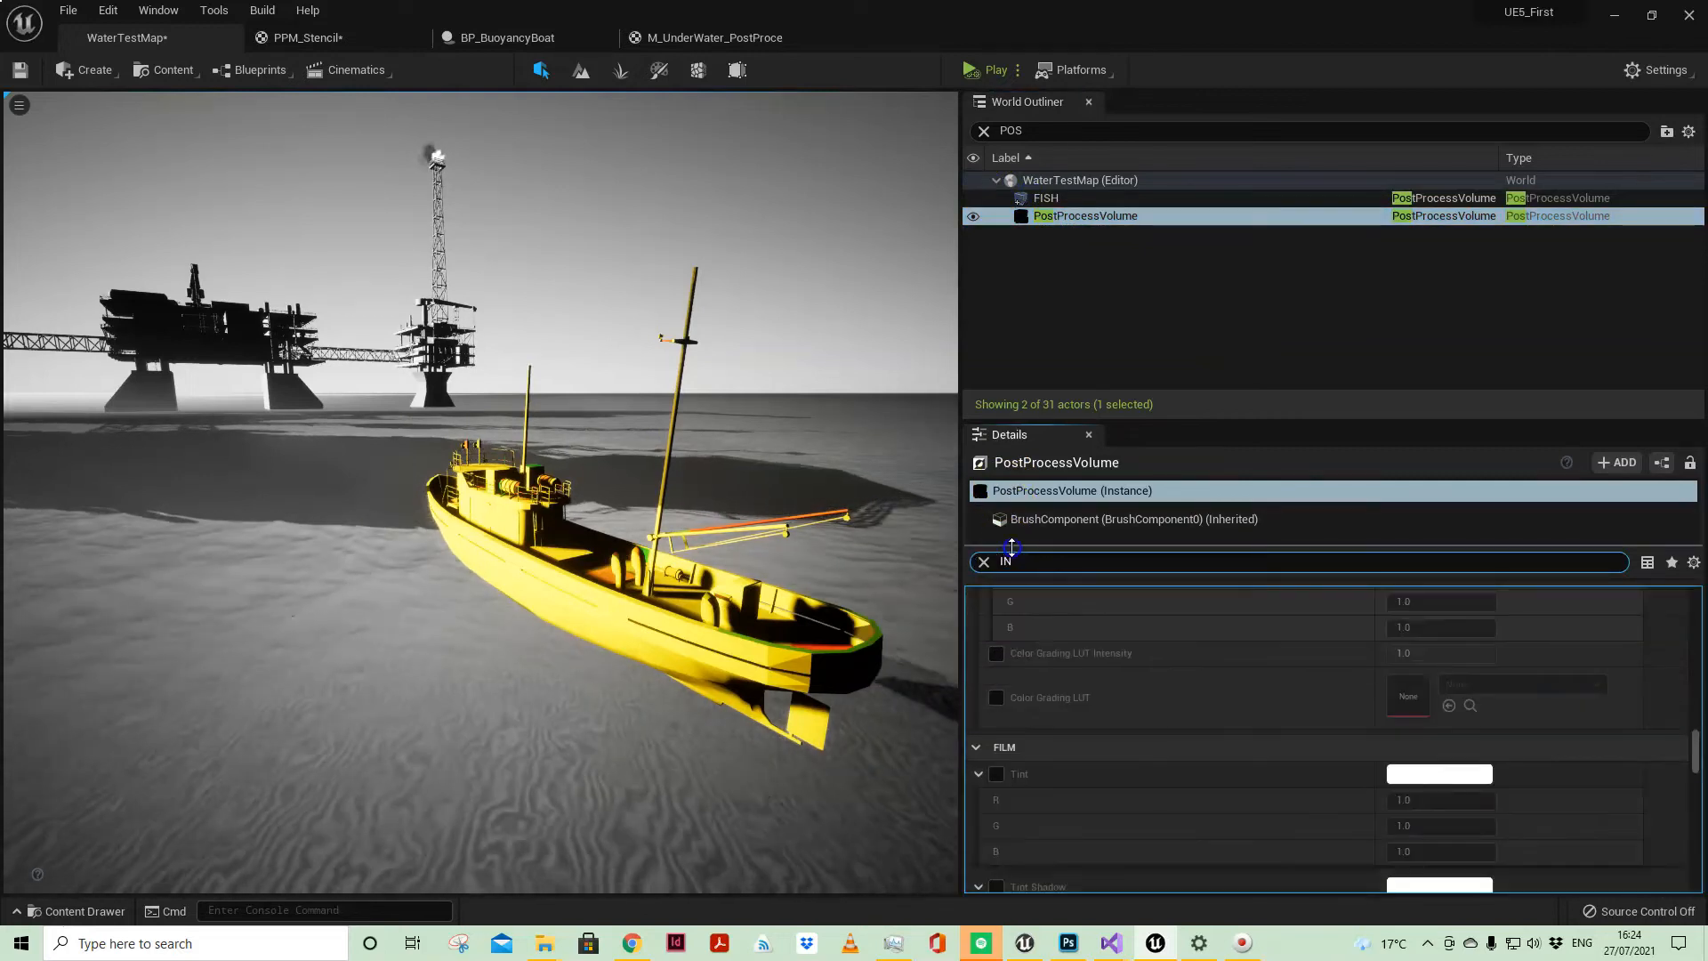
type("TENSITY")
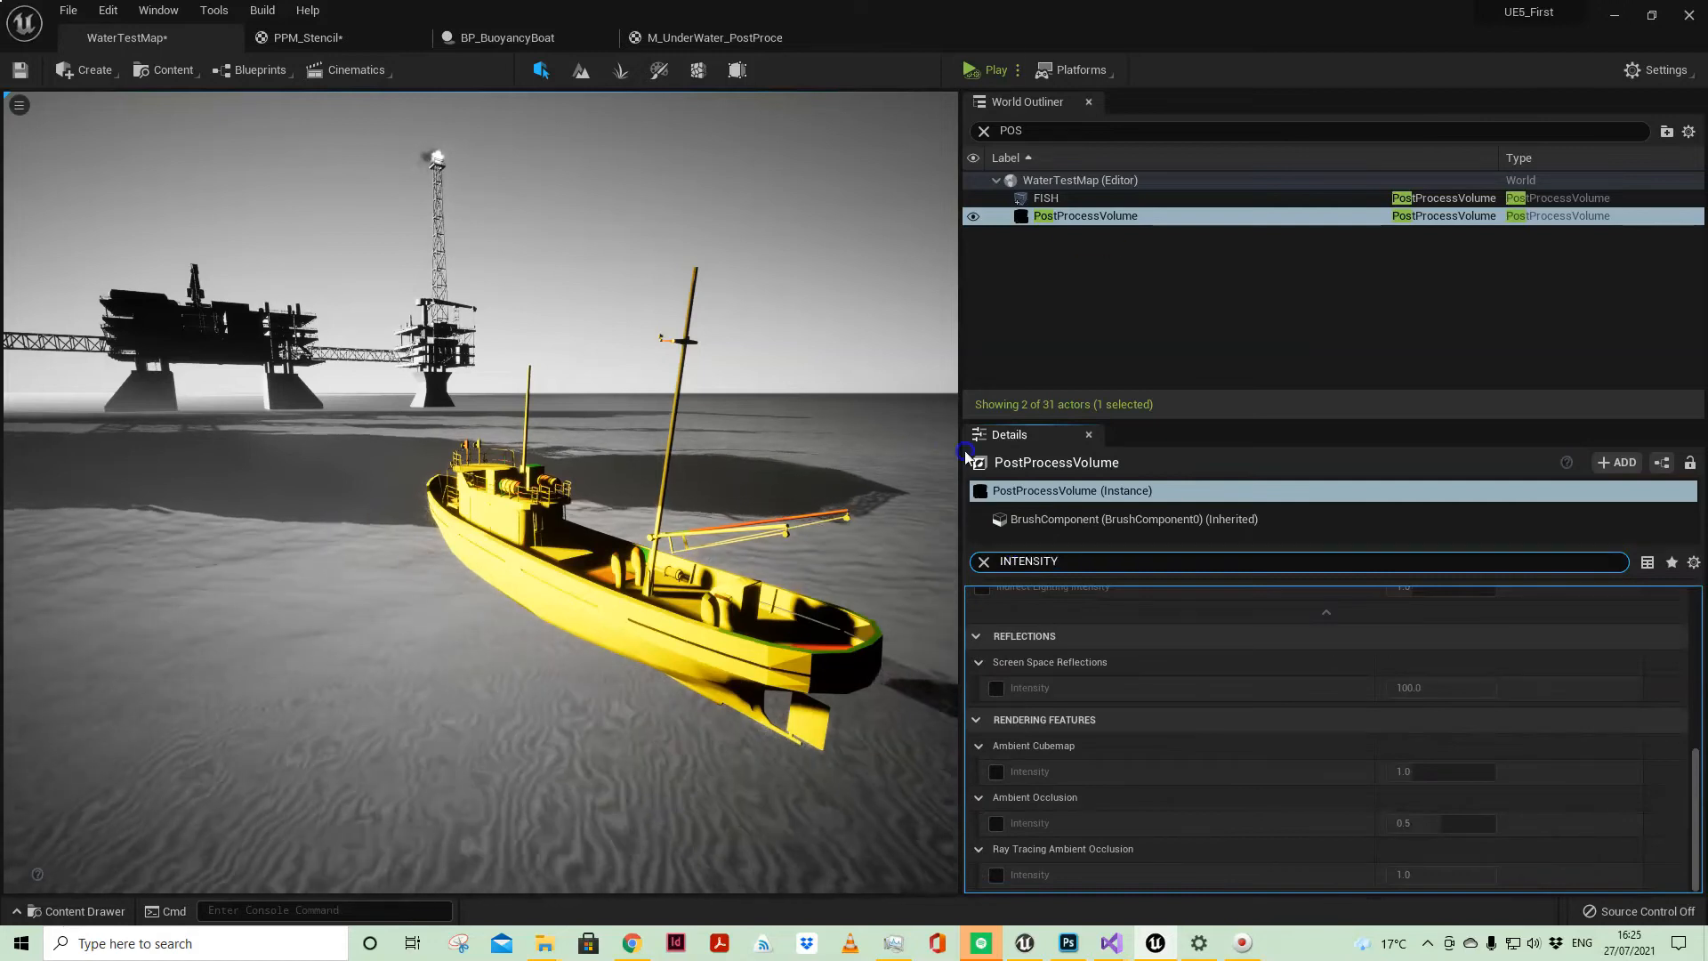
Step: Enable the Lens Flares Intensity override on the PostProcessVolume and view the boat against the sun
scroll(1163, 812, "up", 2)
scroll(1161, 801, "up", 4)
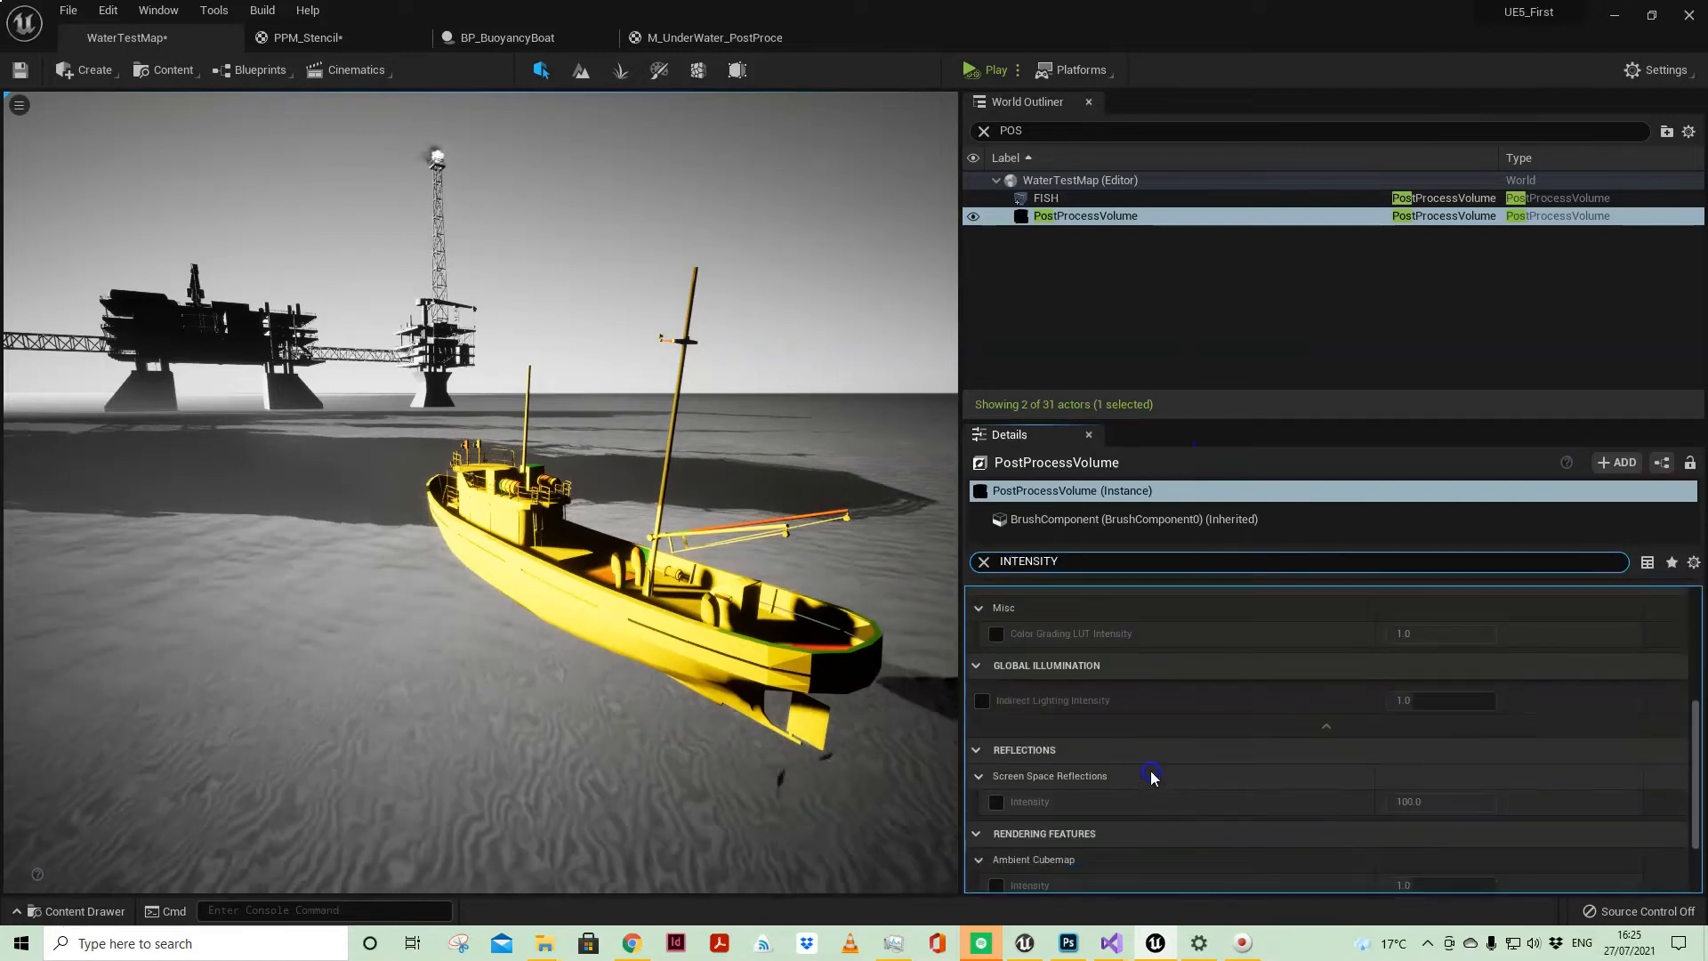
left_click(997, 702)
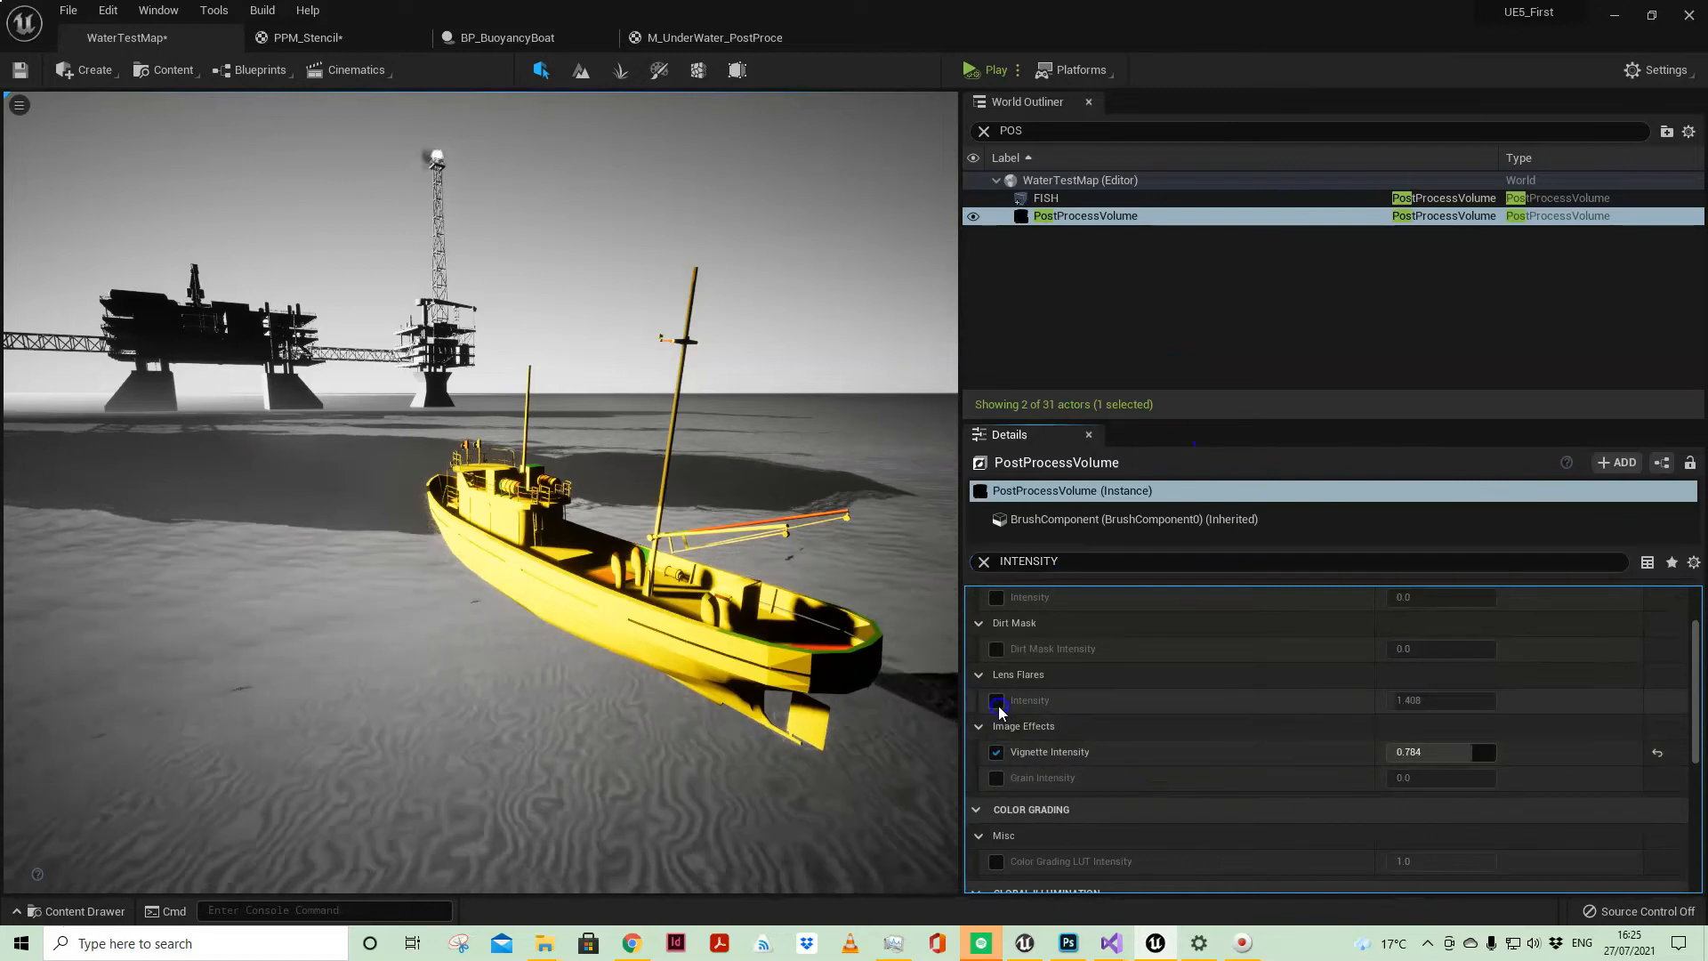
right_click_drag(782, 639, 576, 683)
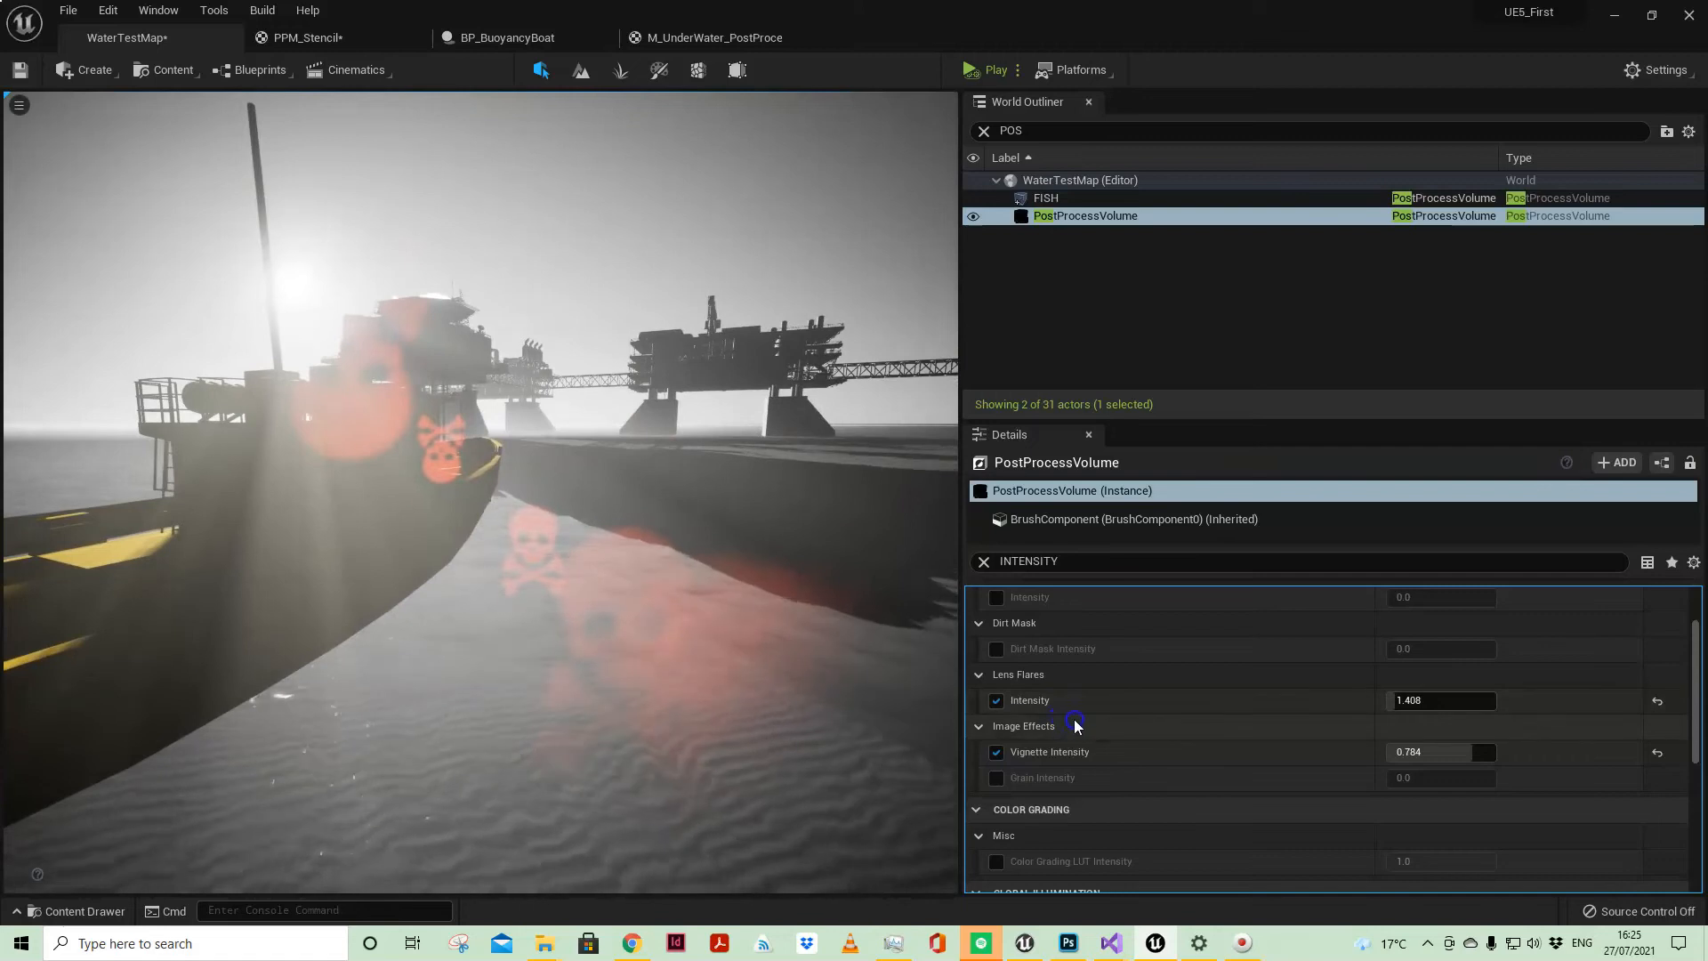
Step: Filter the PostProcessVolume's properties for BOKEH and inspect its lens flare bokeh size and shape against the boat scene
left_click(985, 562)
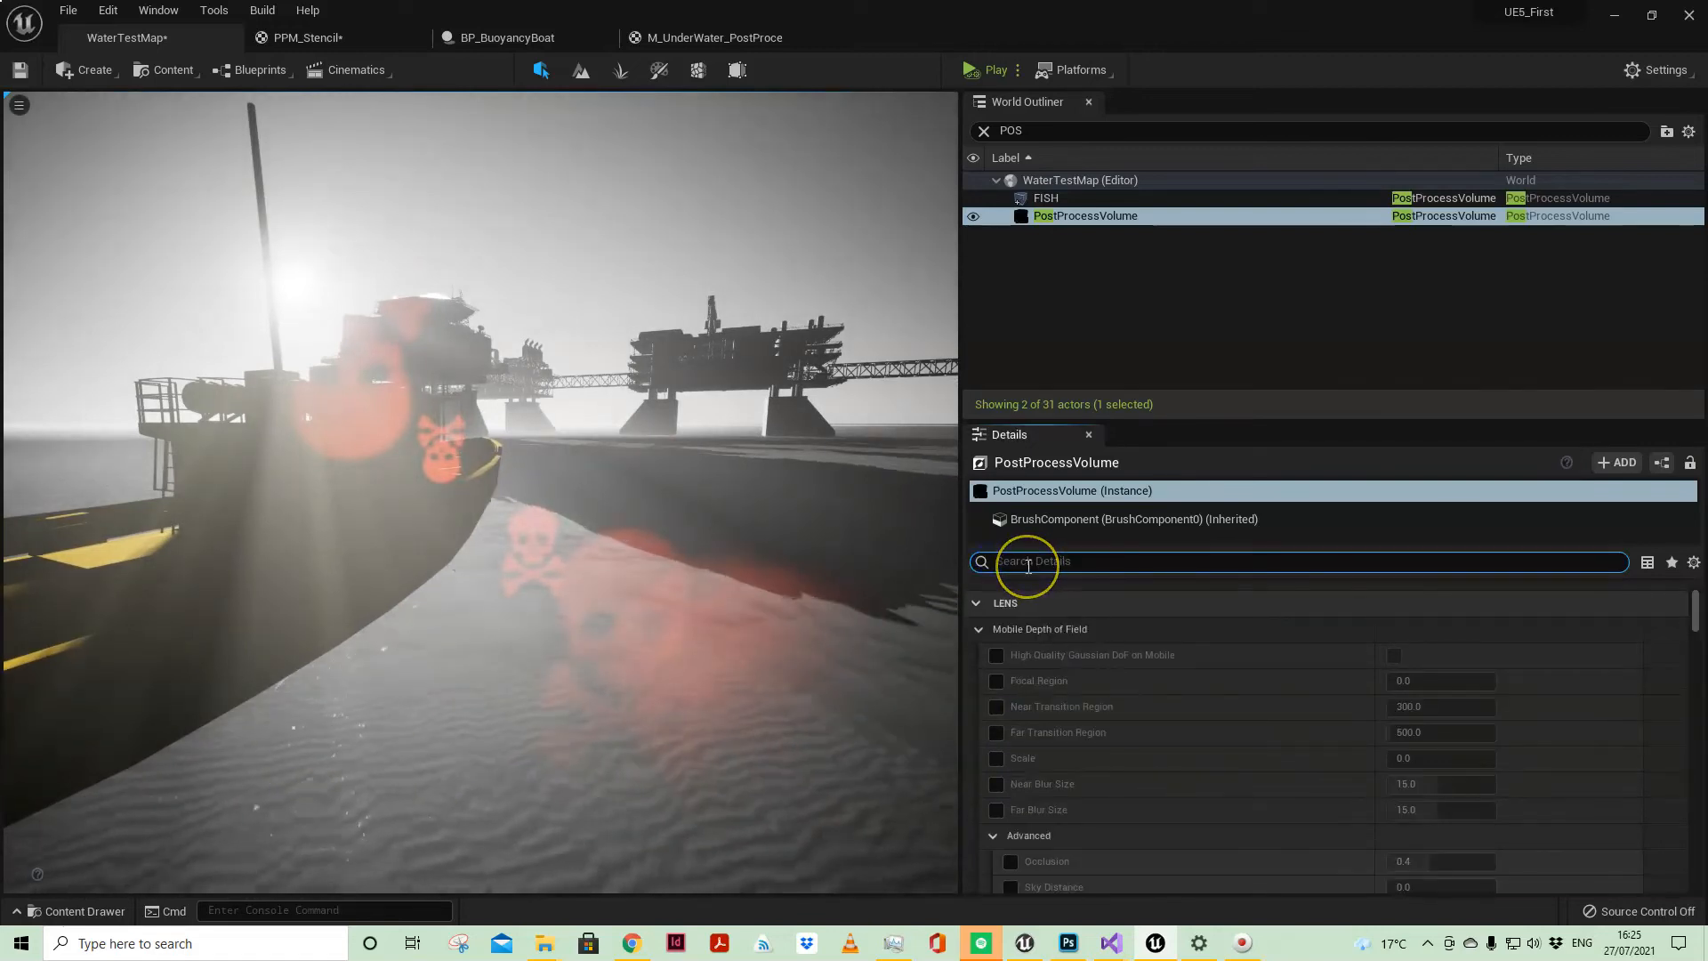
type("BOKEH")
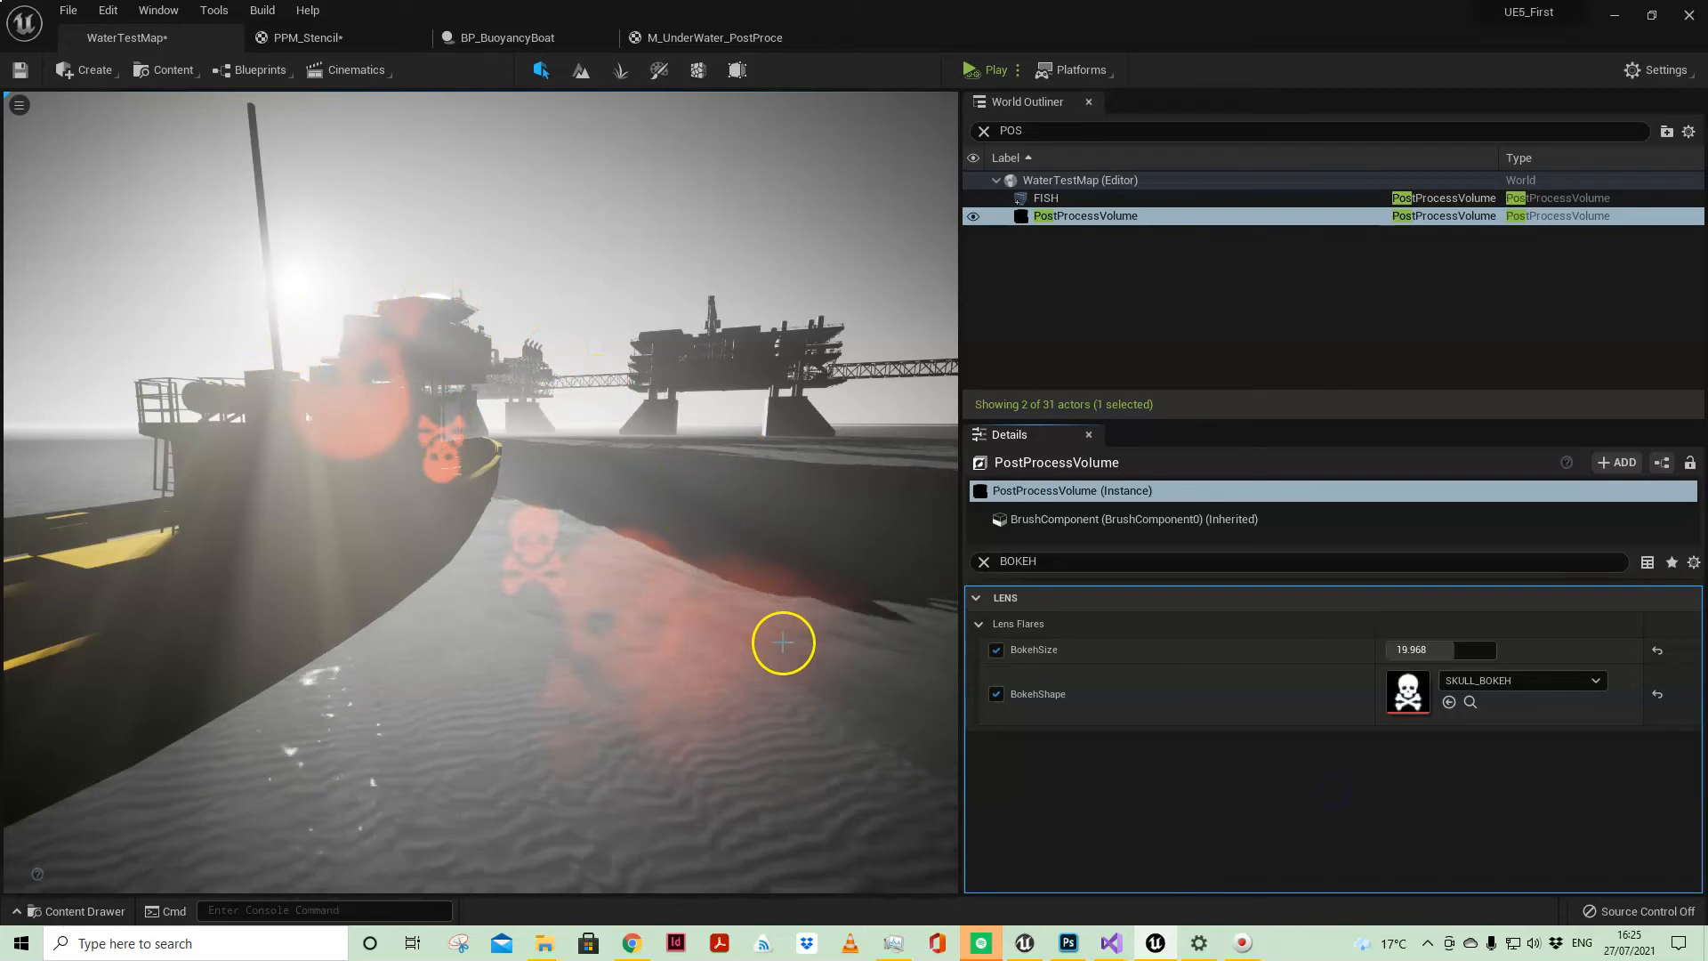
right_click_drag(680, 589, 681, 592)
mouse_move(457, 656)
right_mouse_down()
mouse_move(549, 626)
mouse_move(462, 640)
mouse_move(541, 666)
mouse_move(450, 629)
mouse_move(464, 667)
right_mouse_up()
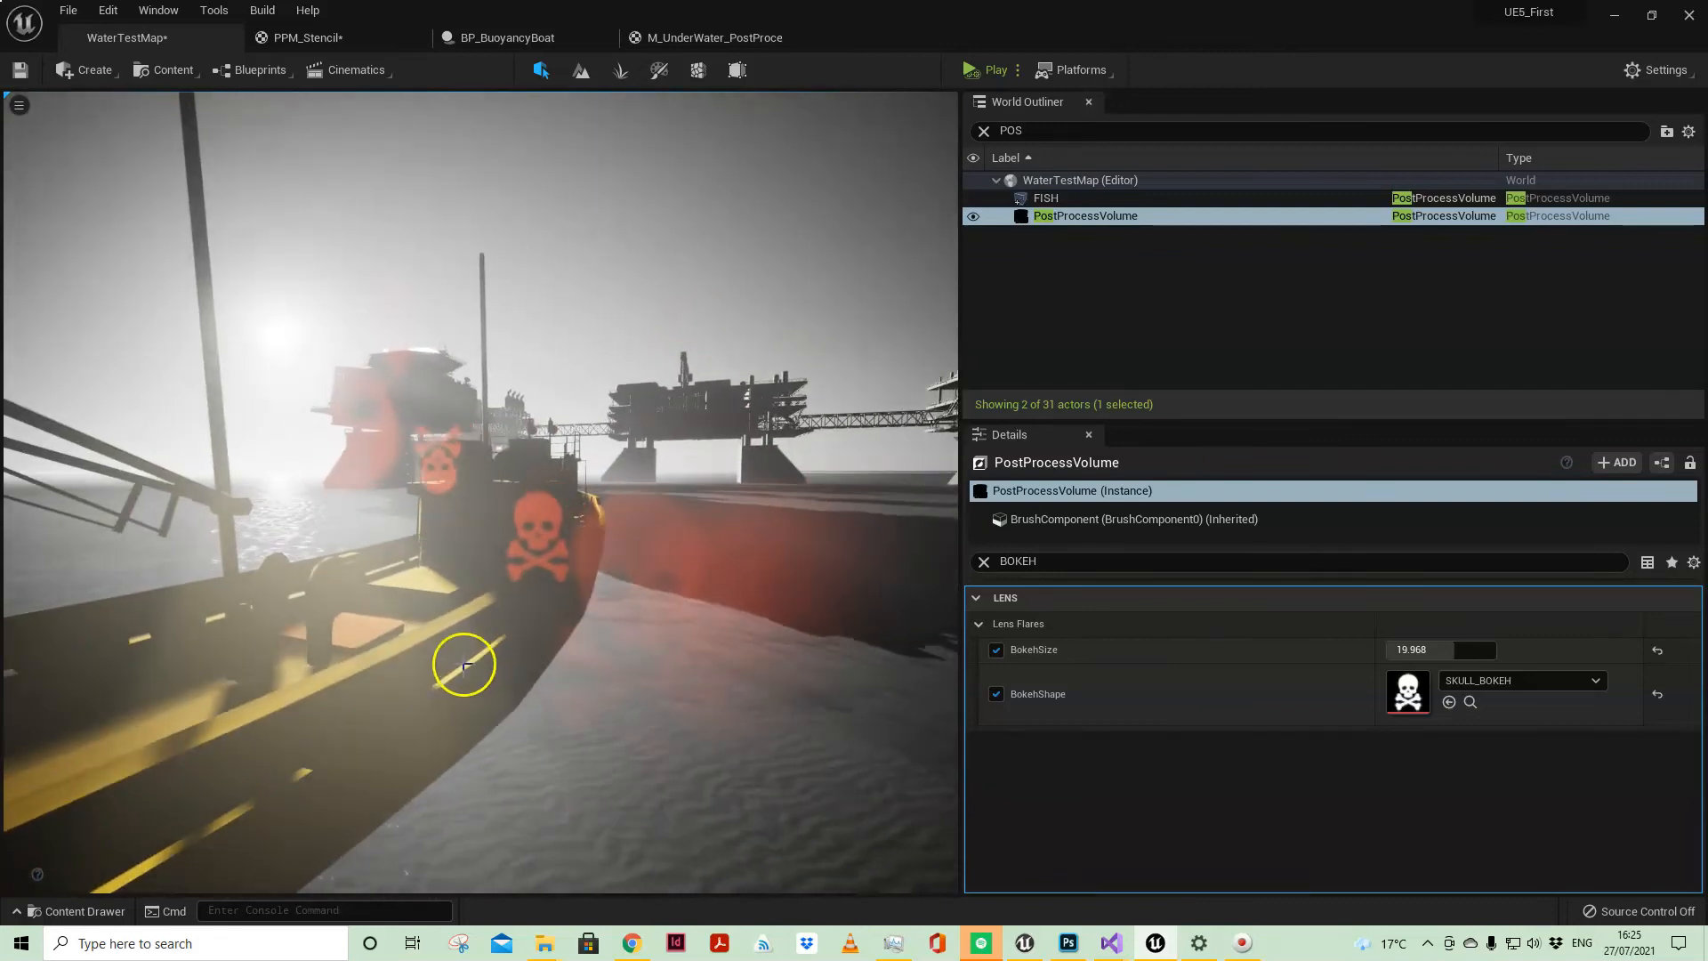
Step: Select the BP_BuoyancyBoat actor and its inherited StaticMesh component
left_click(460, 663)
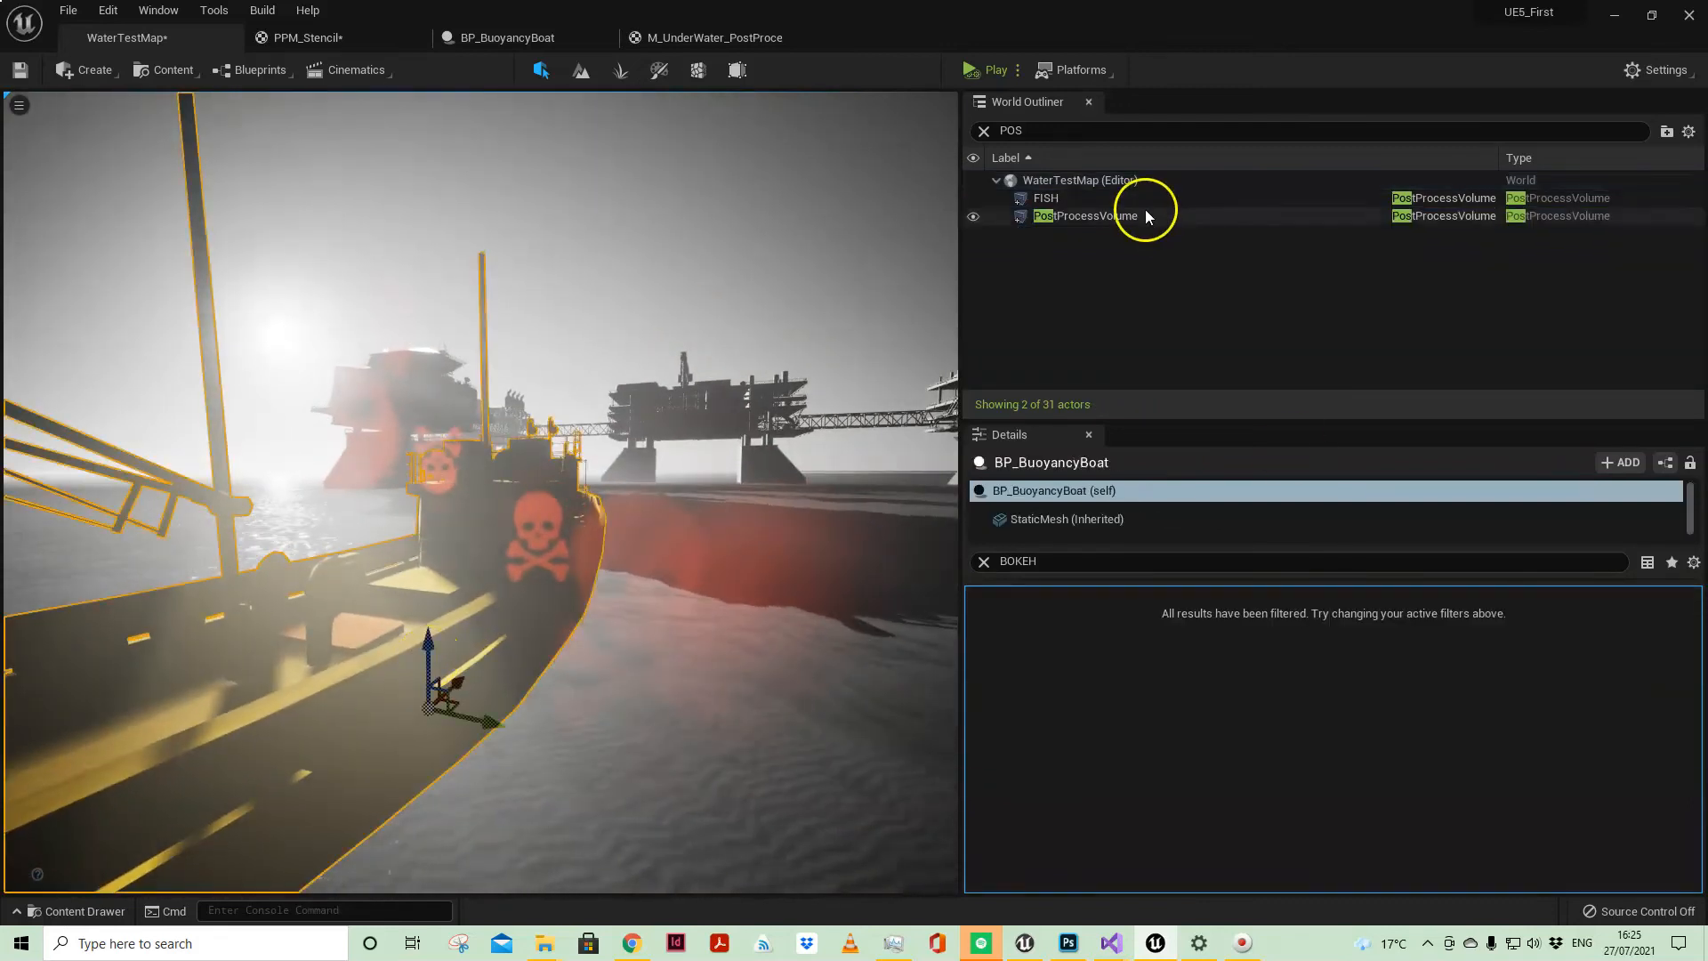
left_click(1039, 527)
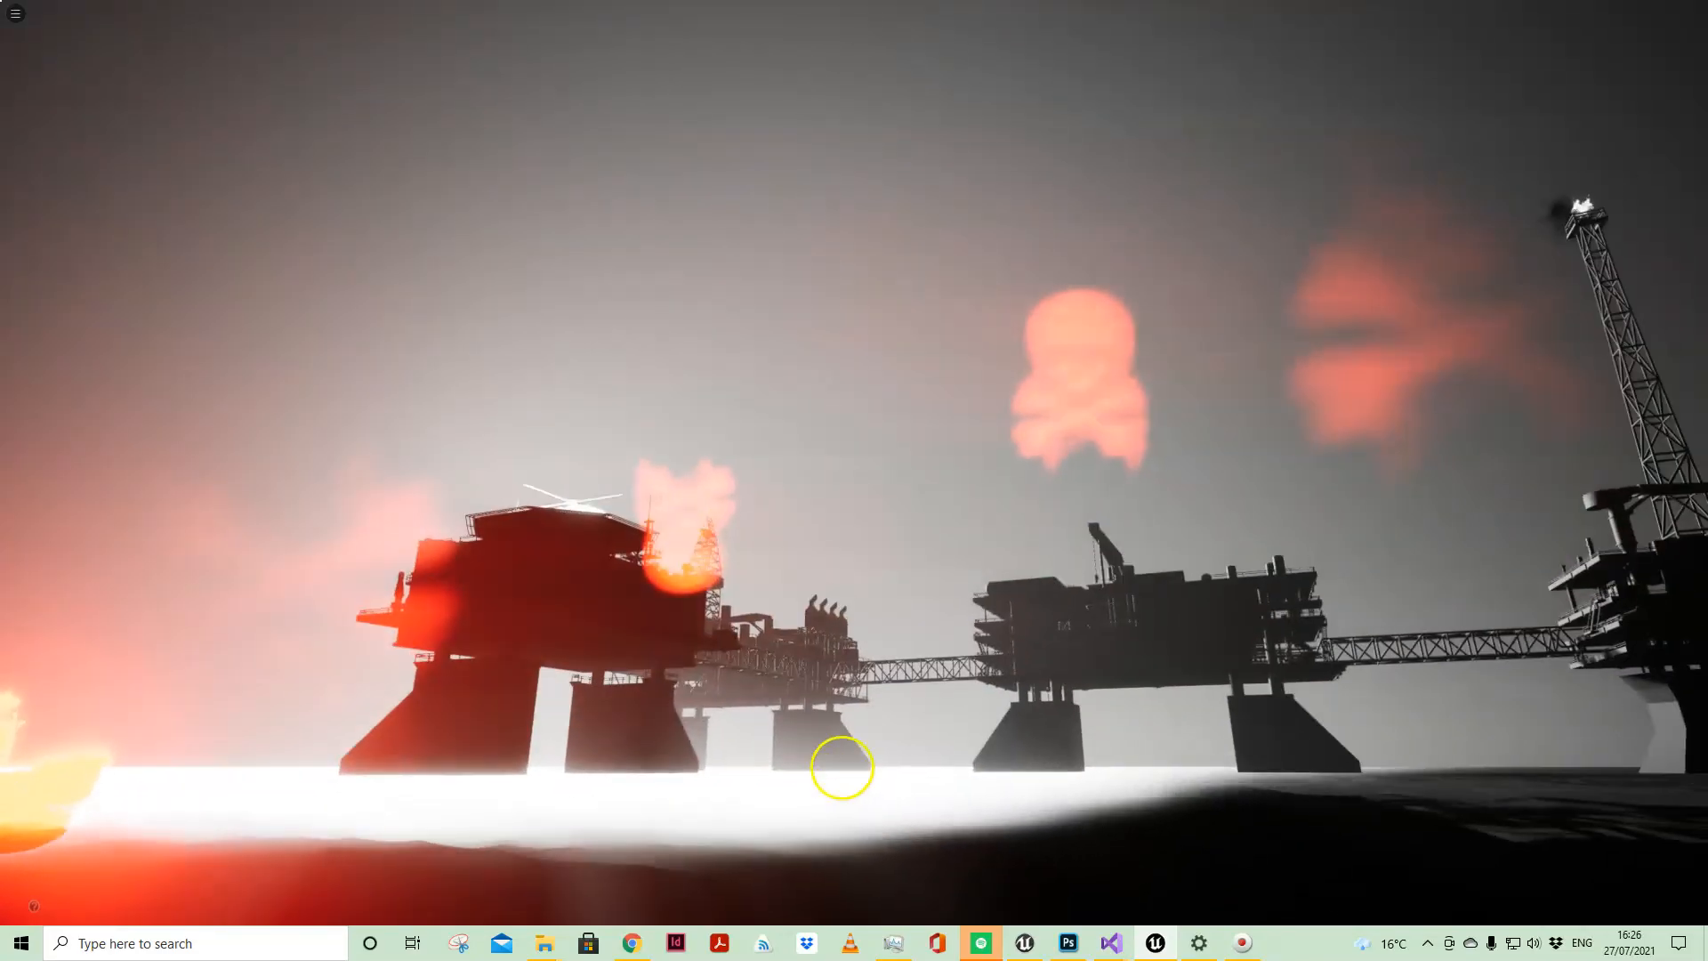
Step: Examine the lens flares and desaturated scene in a full-screen viewport facing the sun and the oil rigs
right_click_drag(843, 768, 892, 819)
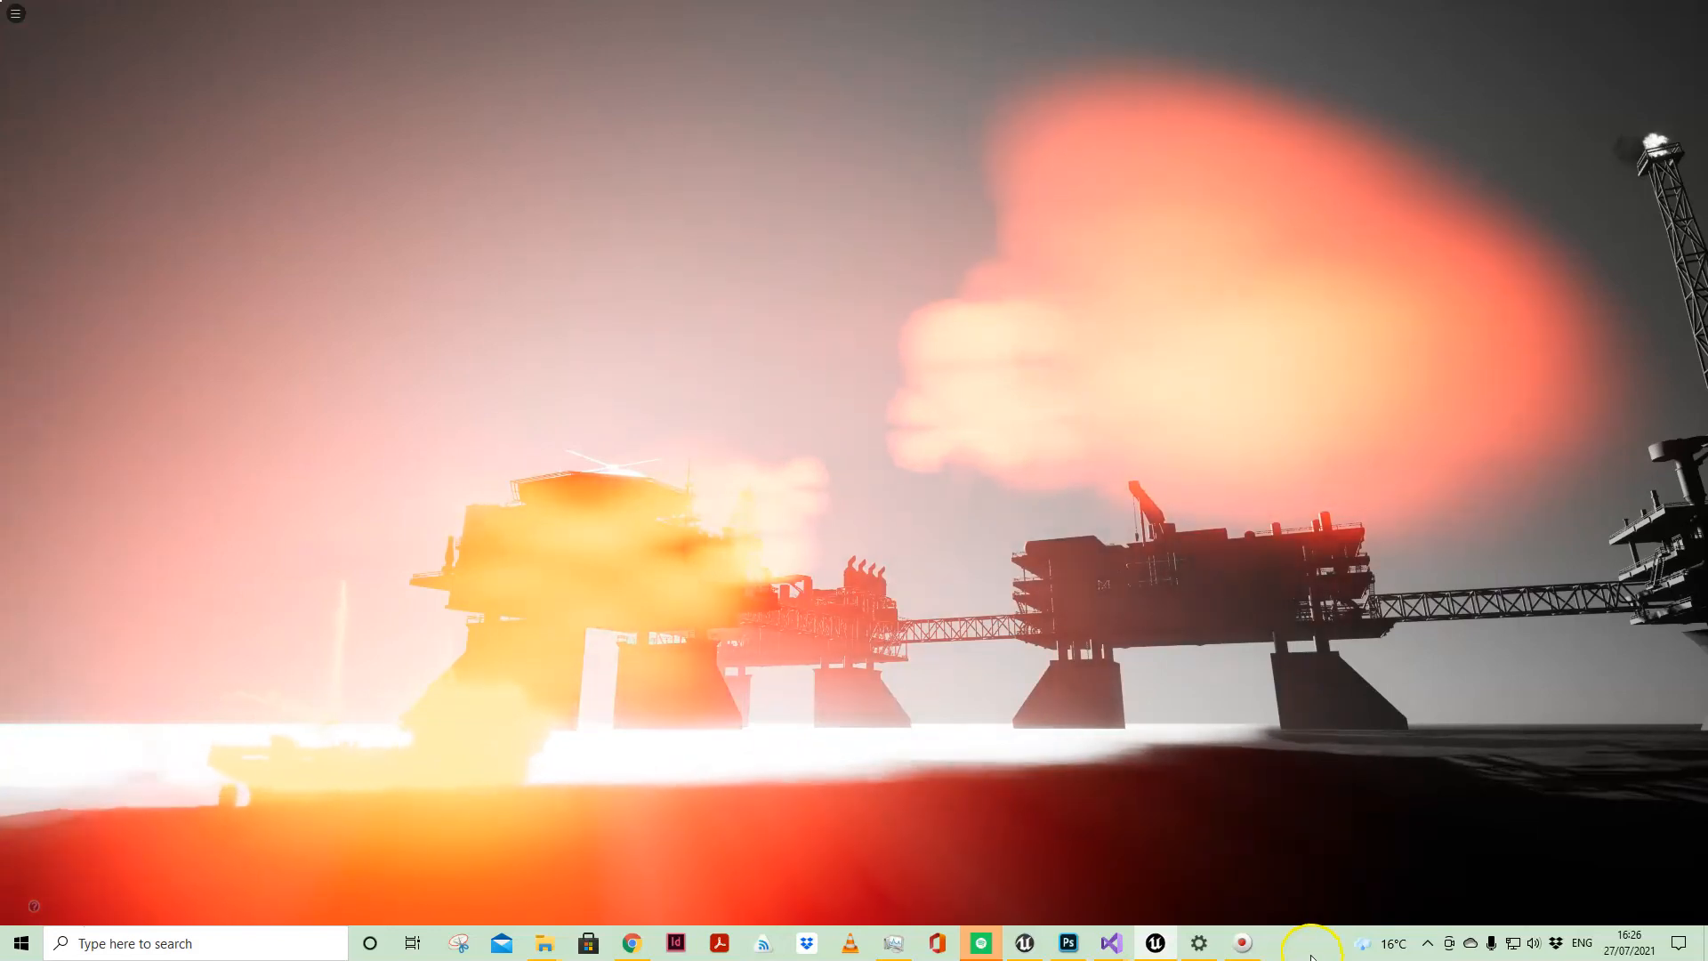
left_click_drag(1212, 855, 1256, 862)
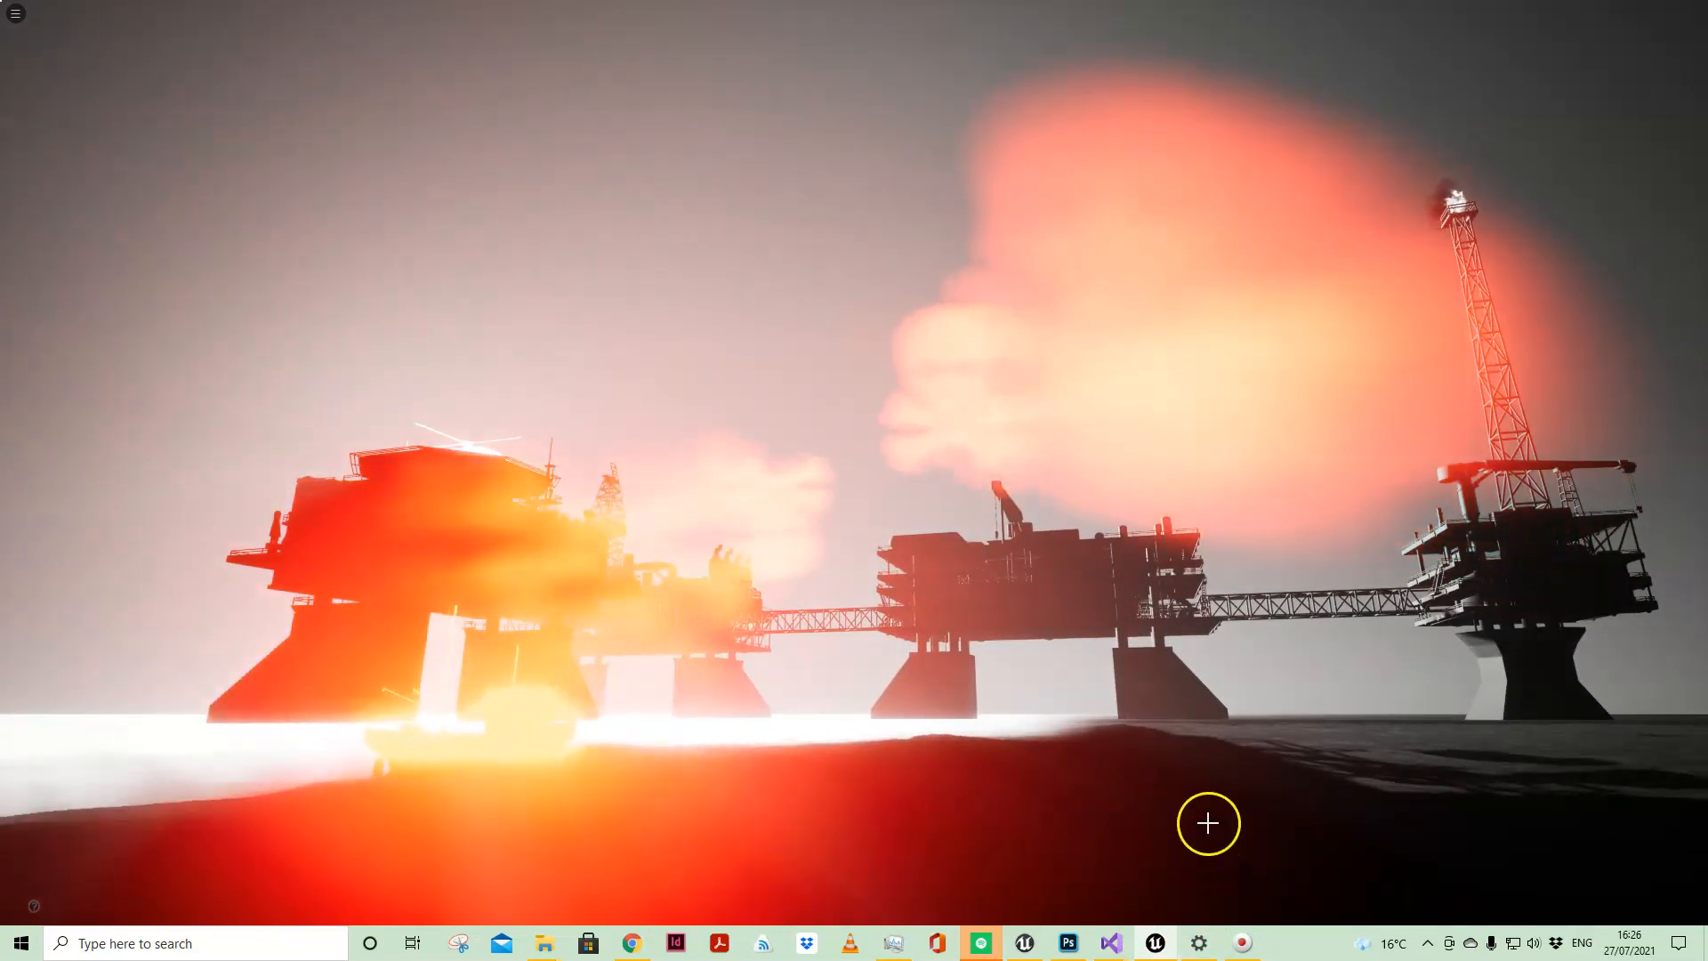
mouse_move(1205, 819)
left_mouse_down()
mouse_move(1233, 796)
mouse_move(1205, 820)
left_mouse_up()
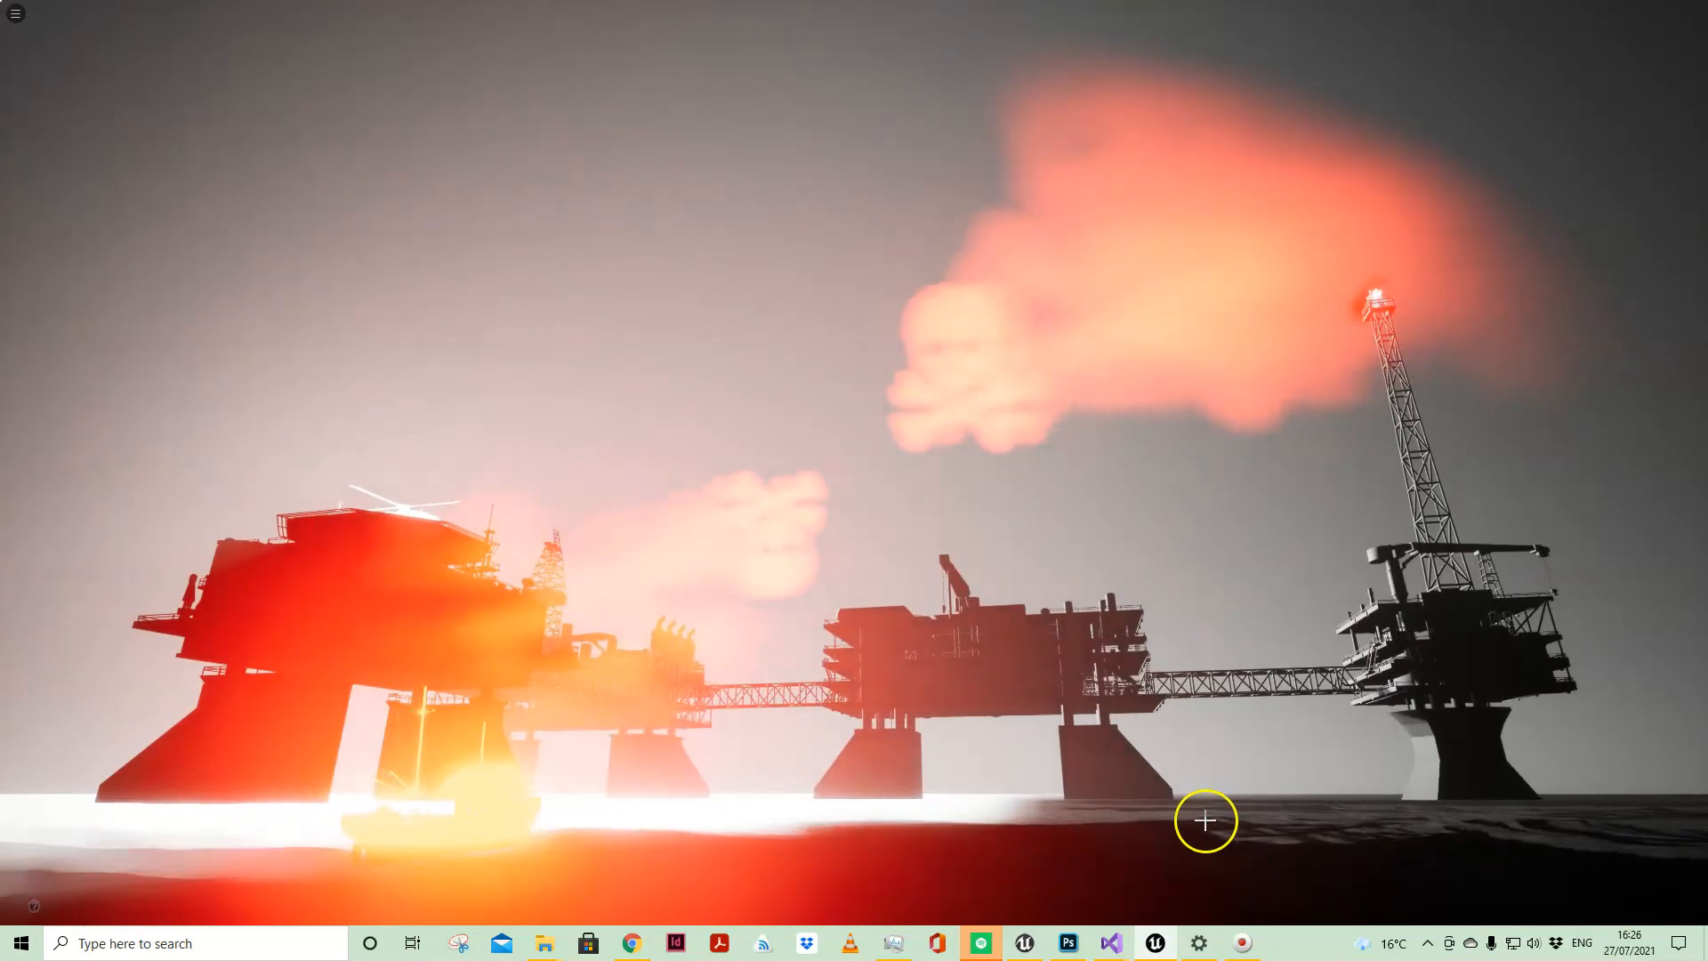